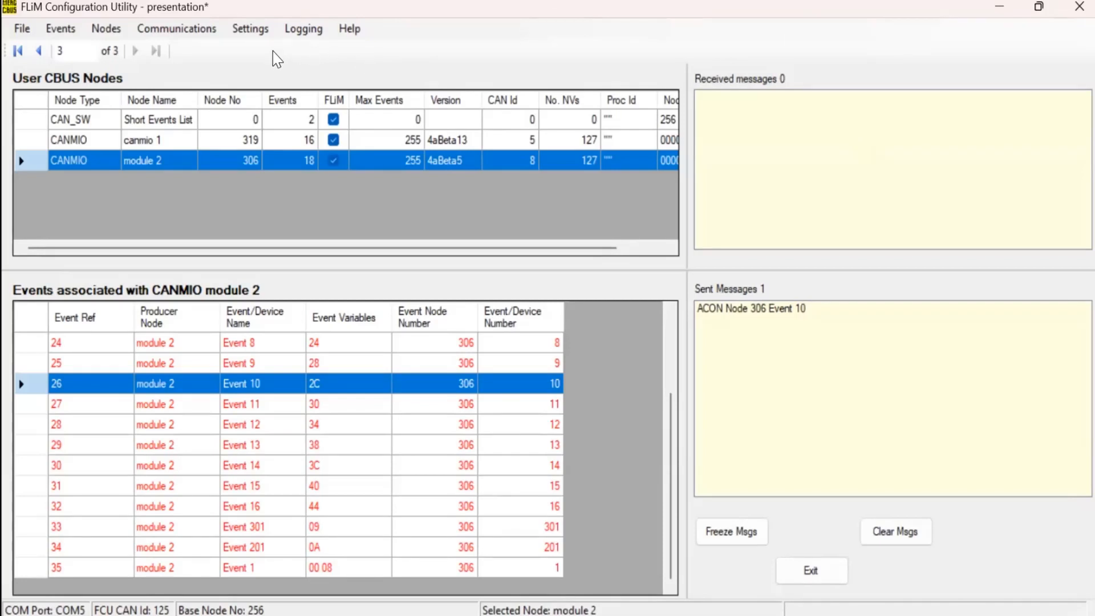
Check the program's version and developer information, and close it
{"action": "left_click", "coordinate": [351, 30]}
{"action": "left_click", "coordinate": [368, 89]}
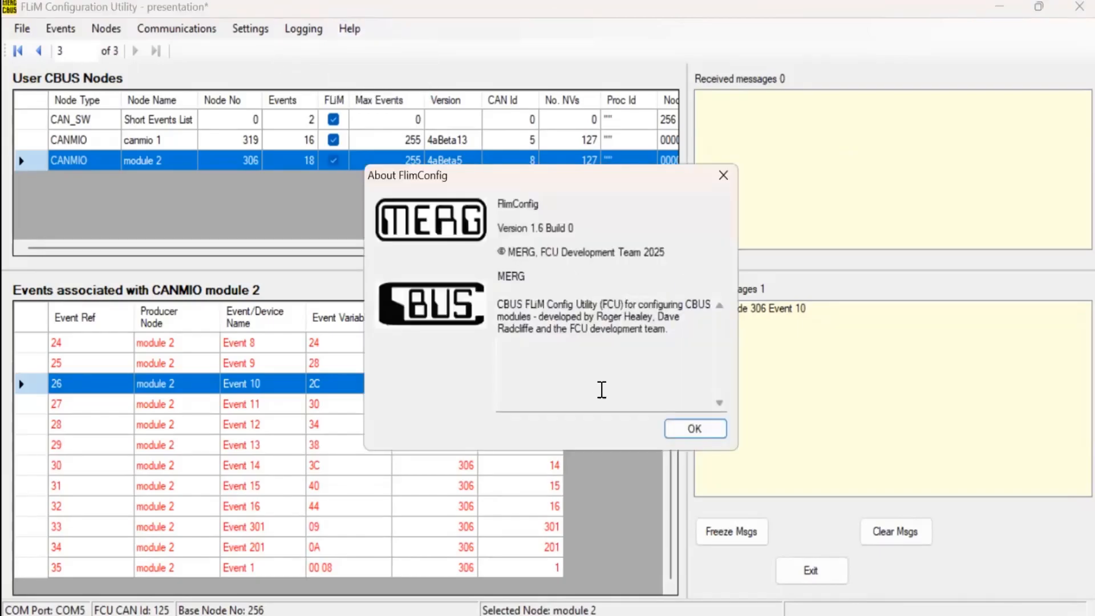
{"action": "left_click", "coordinate": [708, 431]}
Send an ON event for Event 10 of module 2
{"action": "left_click", "coordinate": [254, 34]}
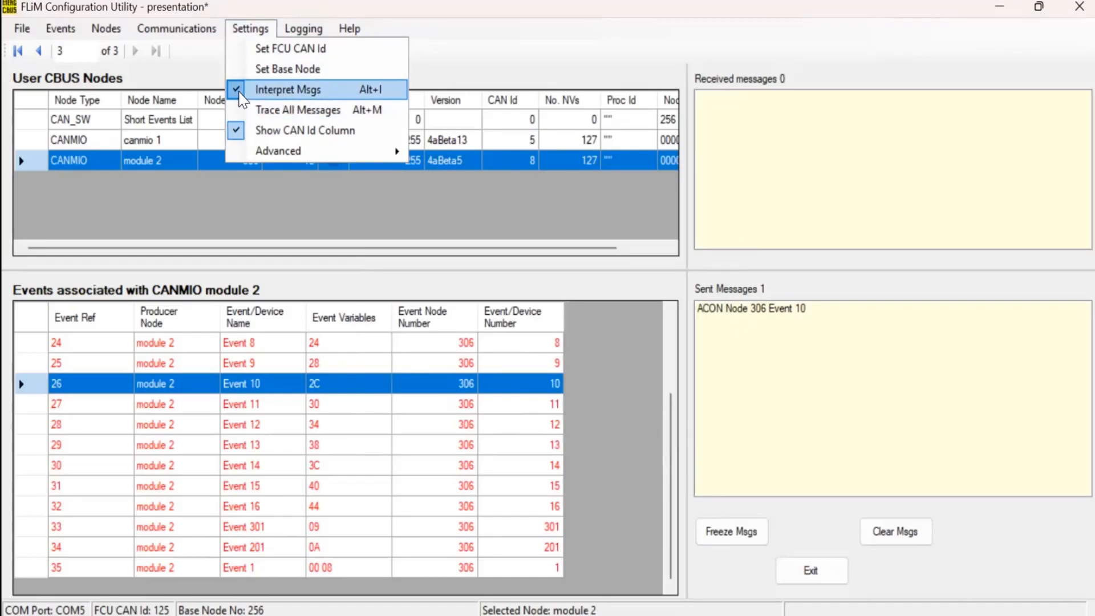
{"action": "right_click", "coordinate": [237, 384]}
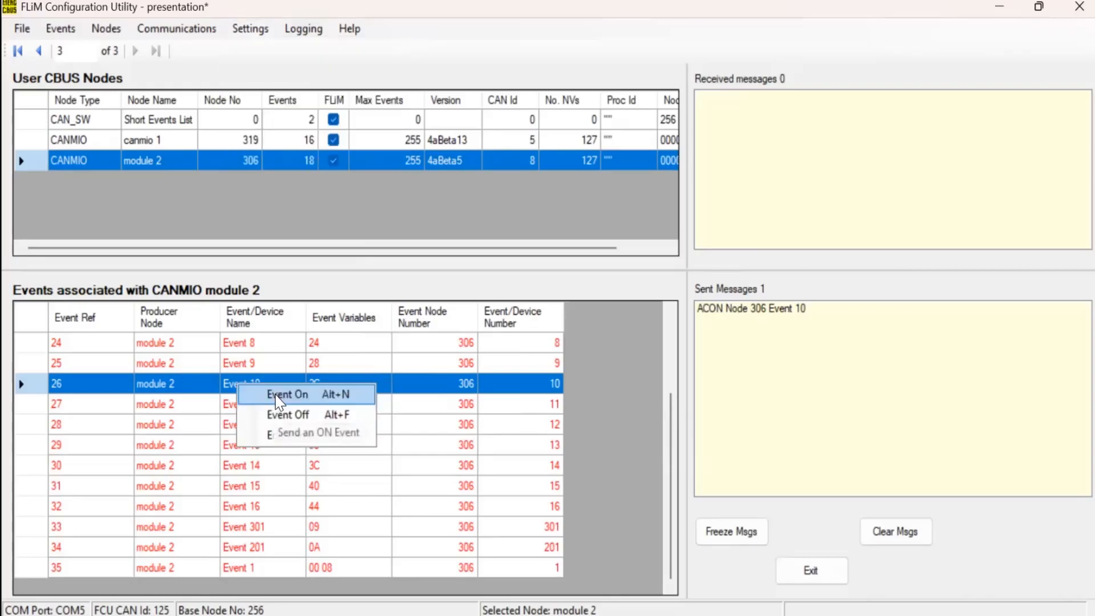
{"action": "left_click", "coordinate": [274, 395]}
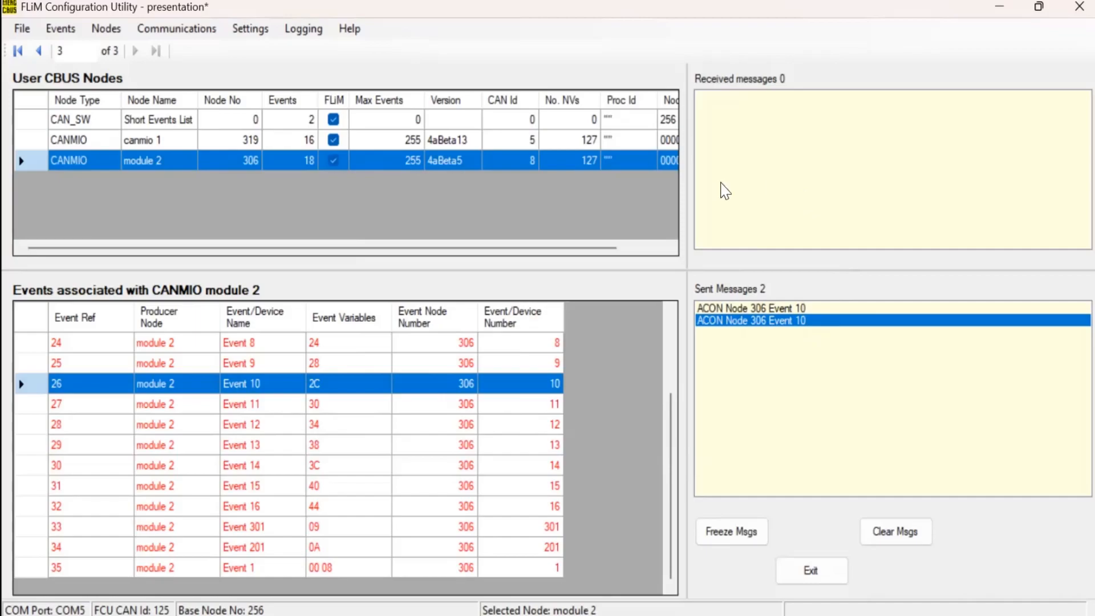
Turn off message interpretation and send another ON event for Event 10 of module 2
{"action": "left_click", "coordinate": [264, 29]}
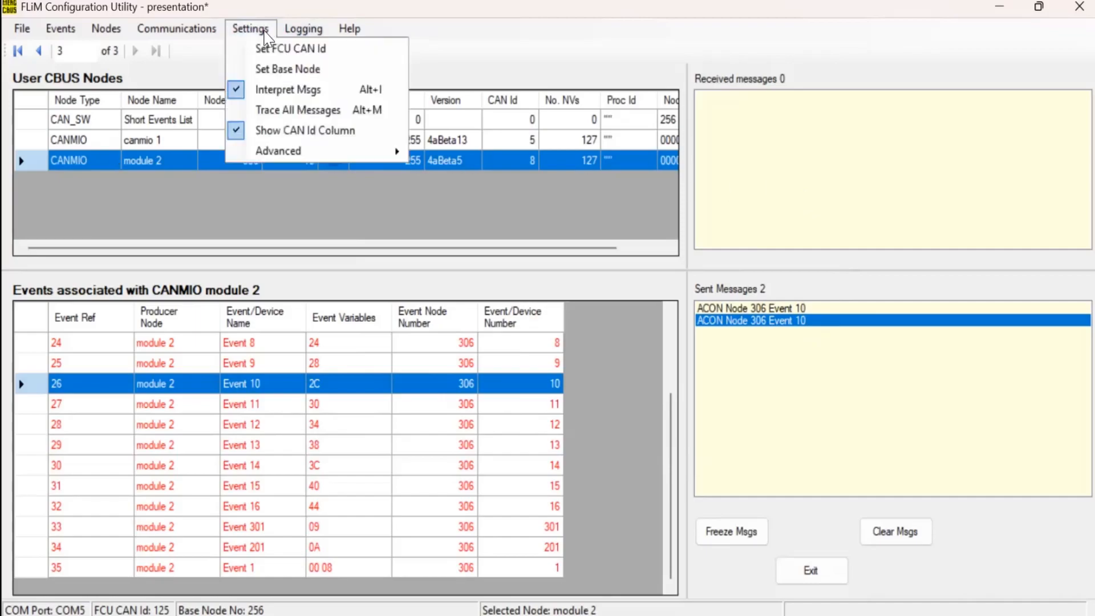
{"action": "left_click", "coordinate": [270, 92]}
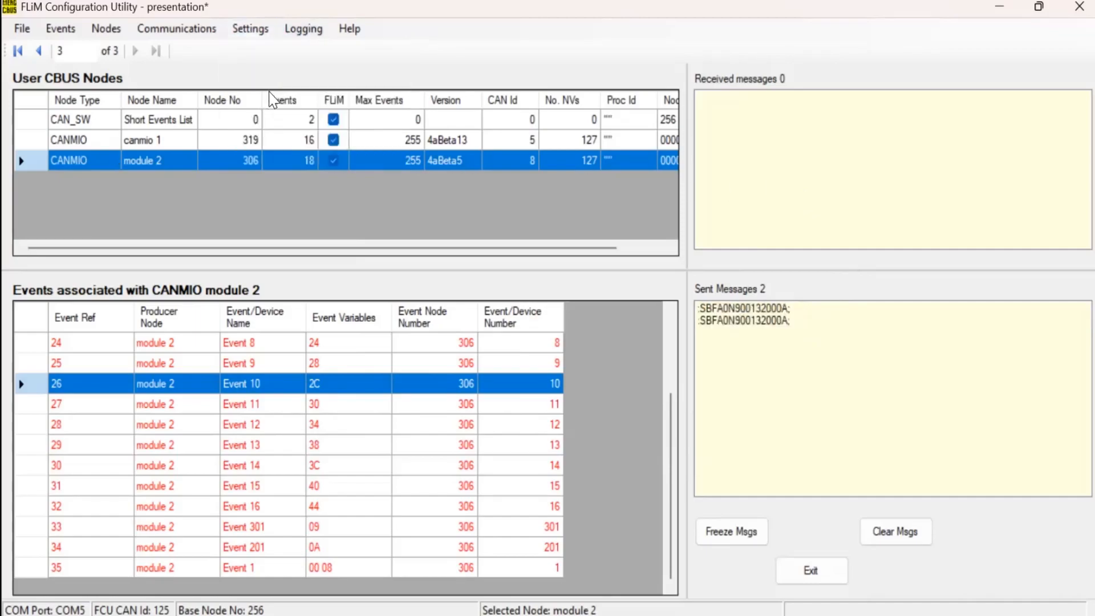
{"action": "right_click", "coordinate": [336, 391]}
{"action": "left_click", "coordinate": [367, 396]}
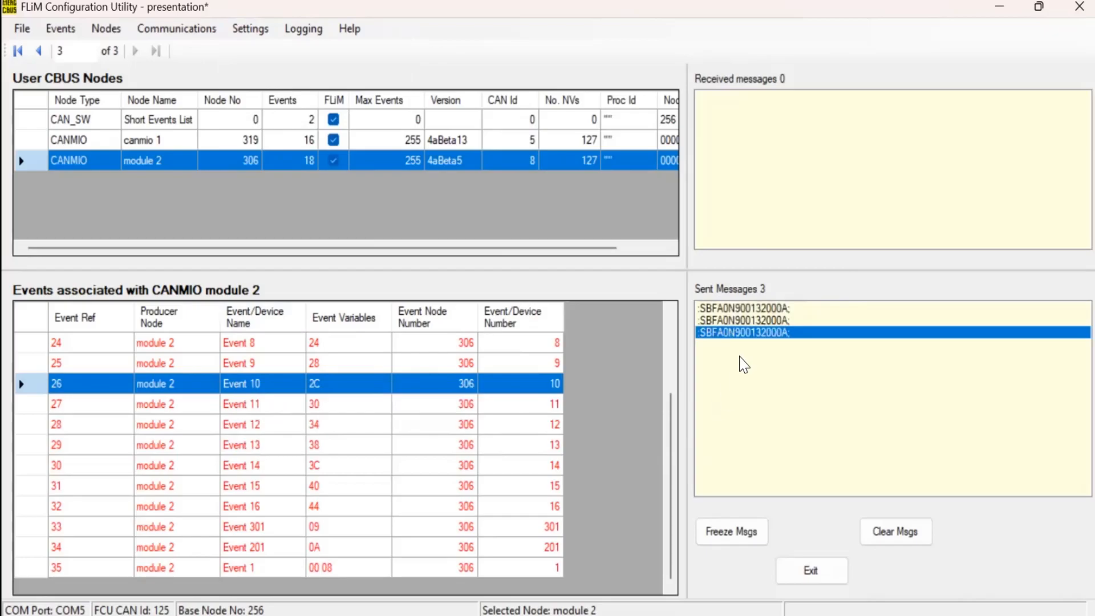
Examine the decoded meaning of the raw sent messages and turn message interpretation back on
{"action": "mouse_move", "coordinate": [757, 336]}
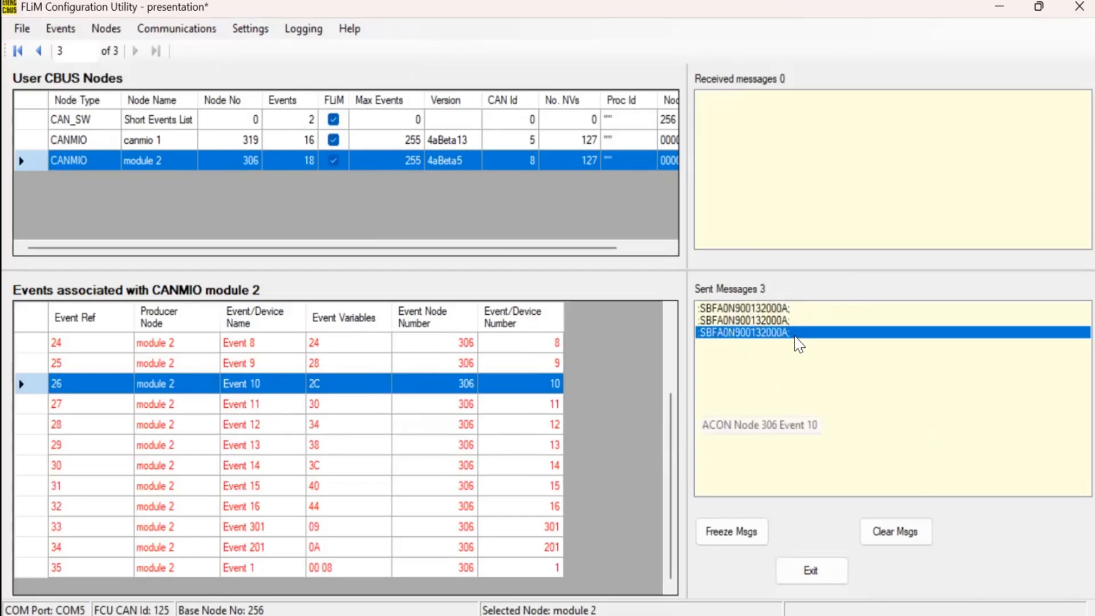
{"action": "left_click_drag", "start_coordinate": [766, 307], "coordinate": [242, 44]}
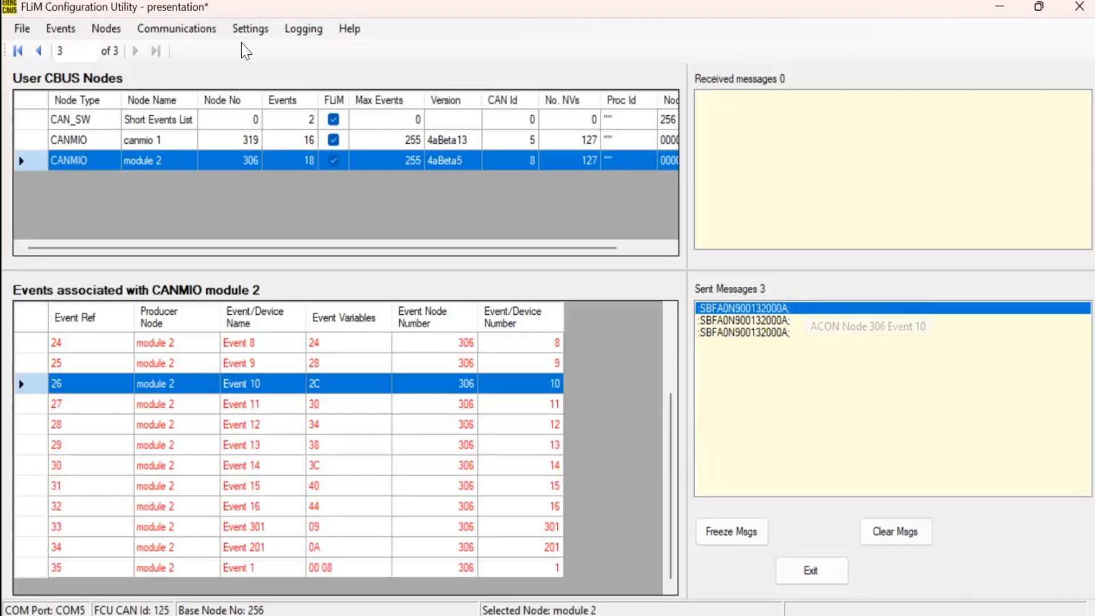
{"action": "left_click", "coordinate": [251, 29]}
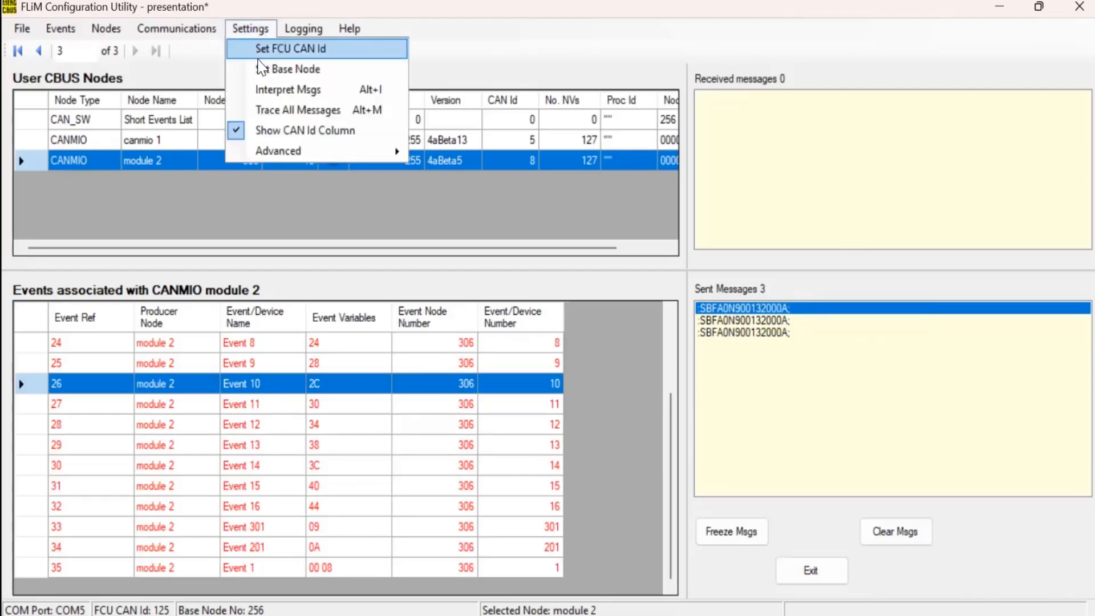
{"action": "left_click", "coordinate": [246, 90]}
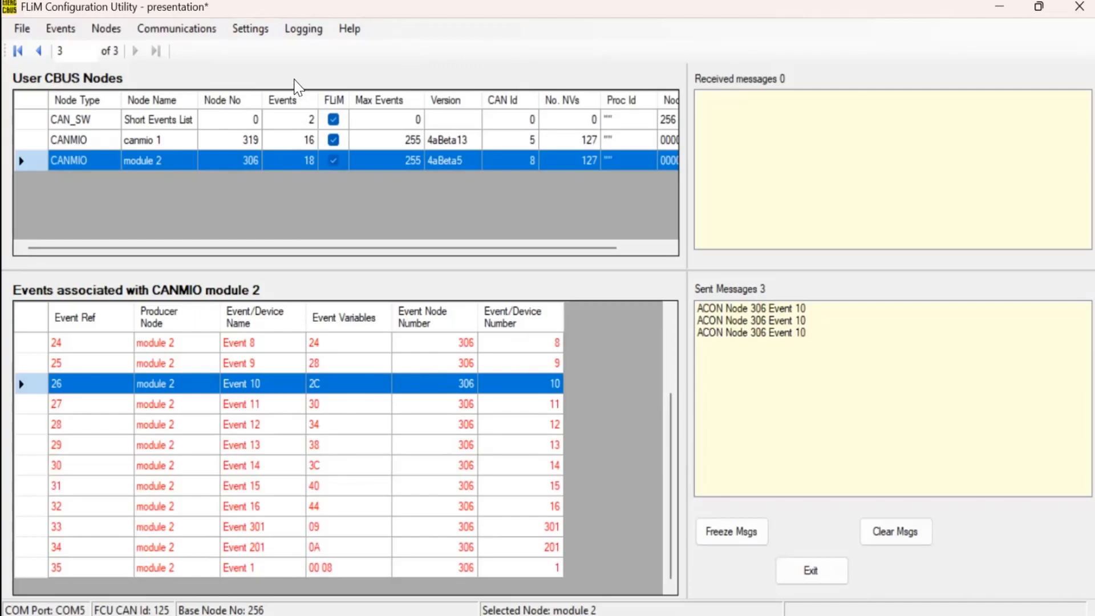
Look over the advanced settings options without choosing any
{"action": "left_click", "coordinate": [249, 29]}
{"action": "mouse_move", "coordinate": [269, 157]}
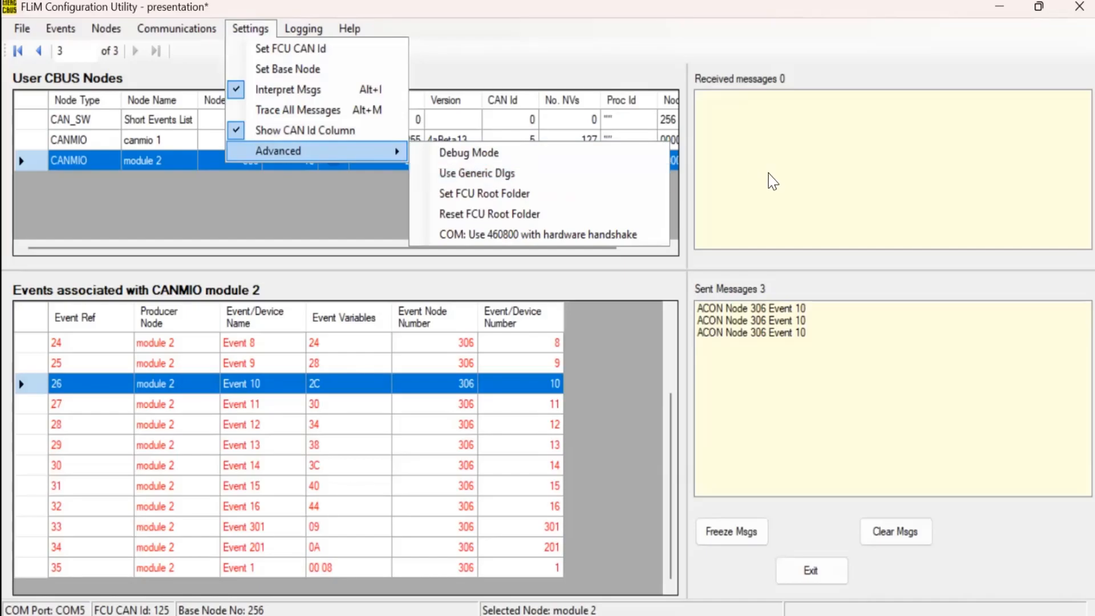
{"action": "left_click", "coordinate": [311, 209]}
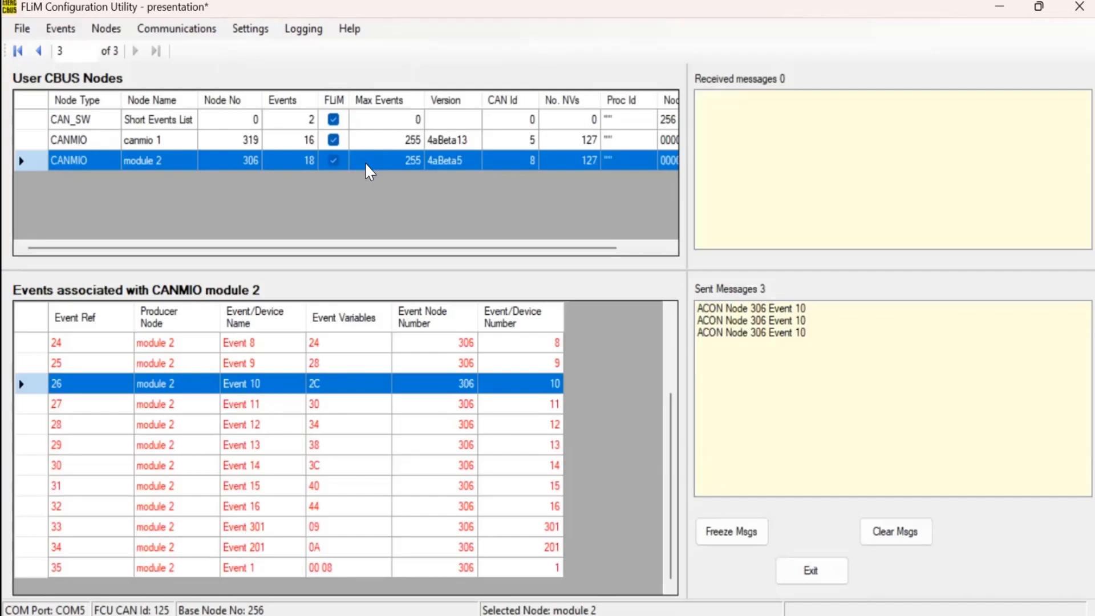
Select the canmio 1 node, view its NV settings, and close them without saving
{"action": "left_click", "coordinate": [215, 146]}
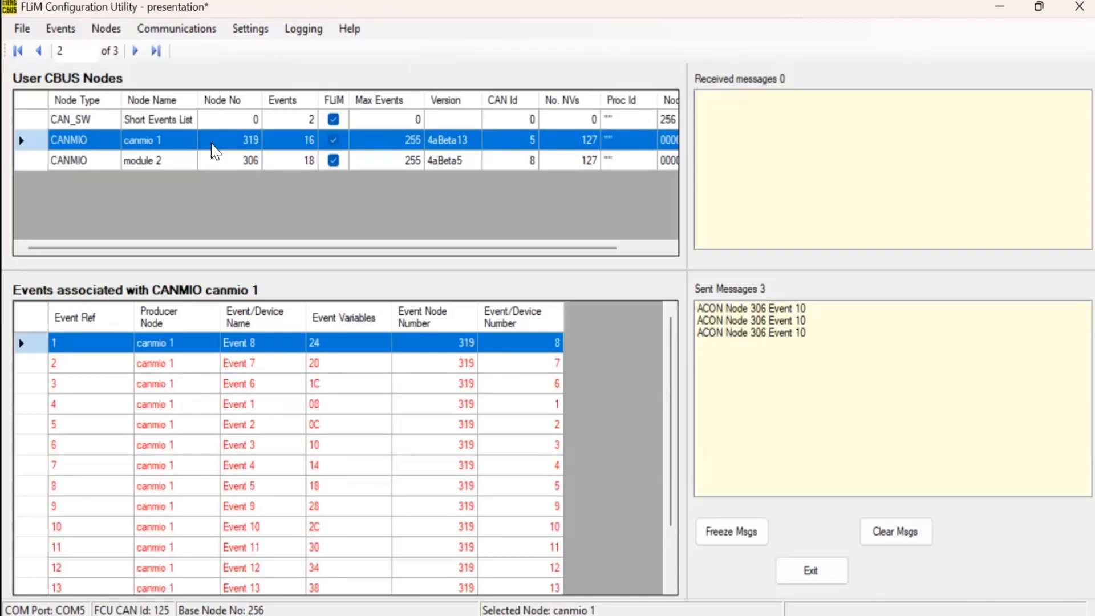
{"action": "left_click", "coordinate": [476, 160]}
{"action": "double_click", "coordinate": [376, 142]}
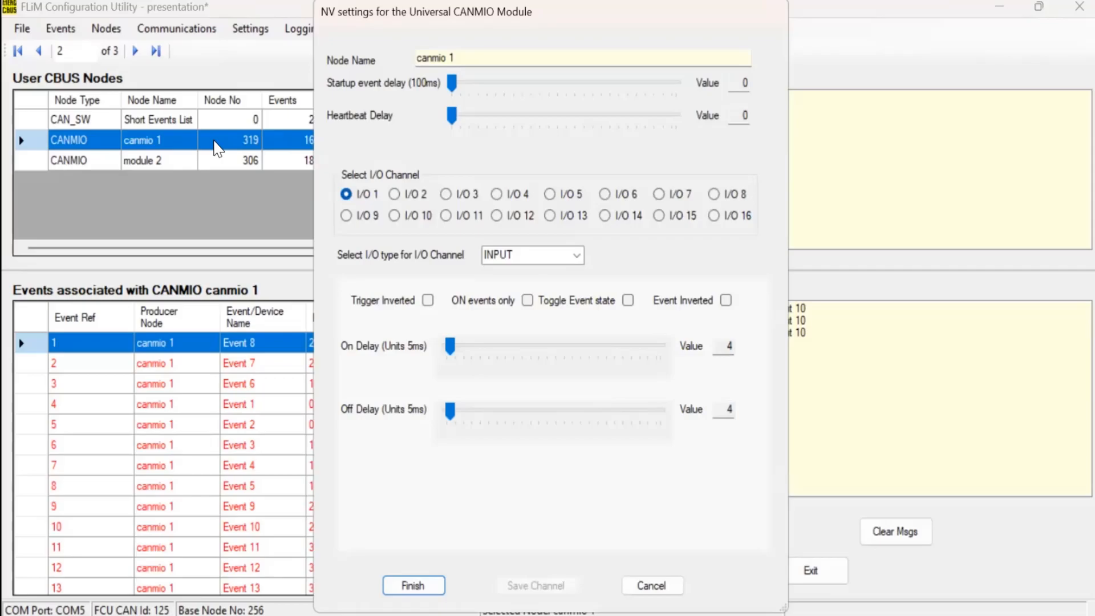
{"action": "left_click", "coordinate": [665, 589]}
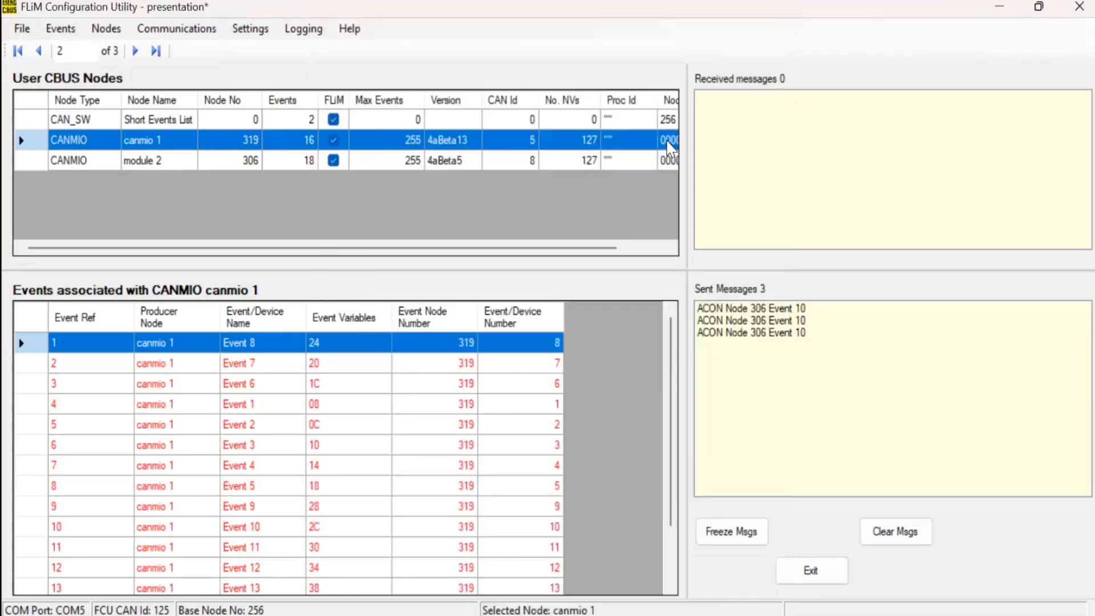
Look over the commands available for the canmio 1 node and sort its events by Event/Device Number in ascending order
{"action": "right_click", "coordinate": [670, 148]}
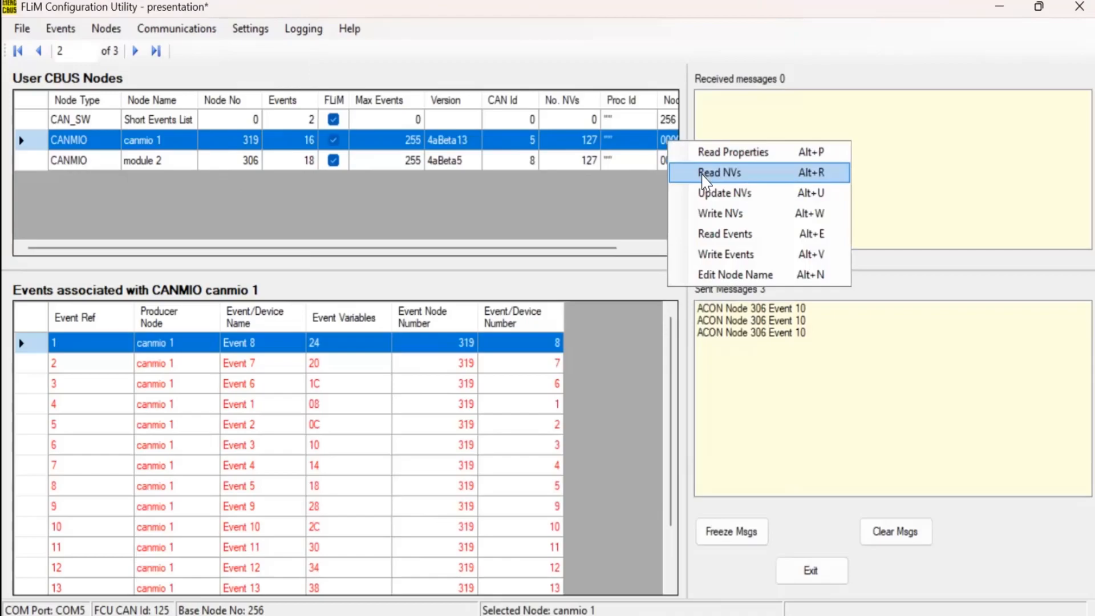
{"action": "left_click", "coordinate": [620, 142]}
{"action": "right_click", "coordinate": [619, 141]}
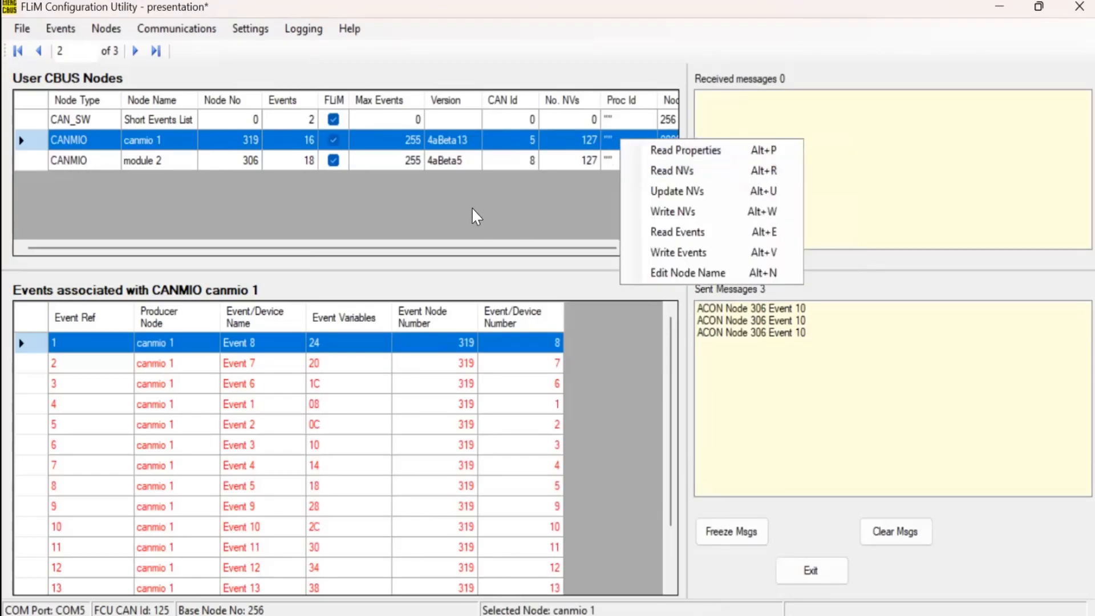
{"action": "left_click", "coordinate": [466, 255]}
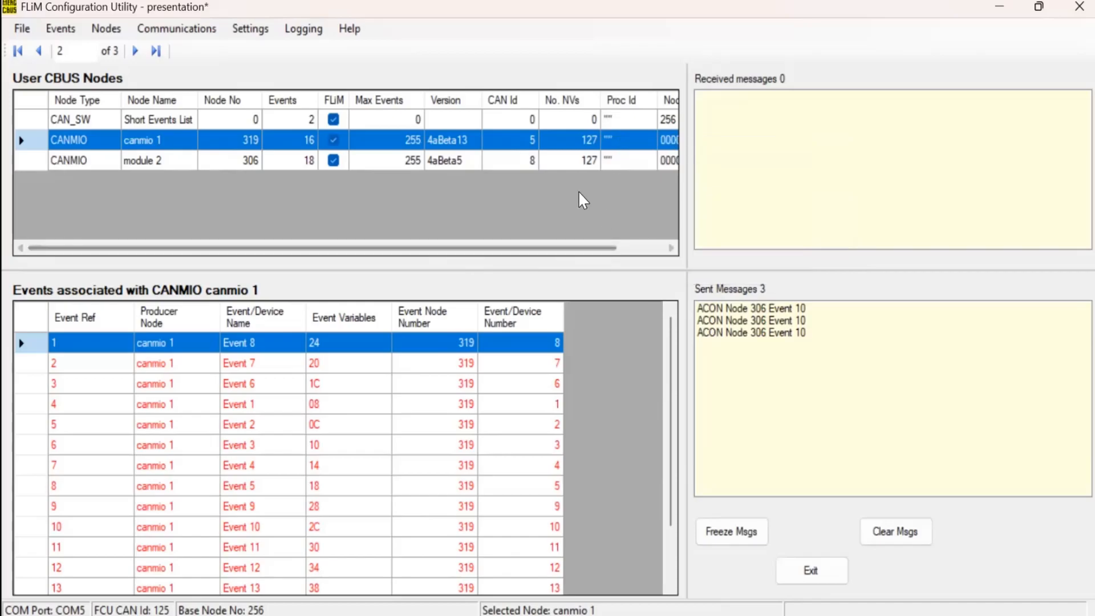
{"action": "right_click", "coordinate": [619, 141]}
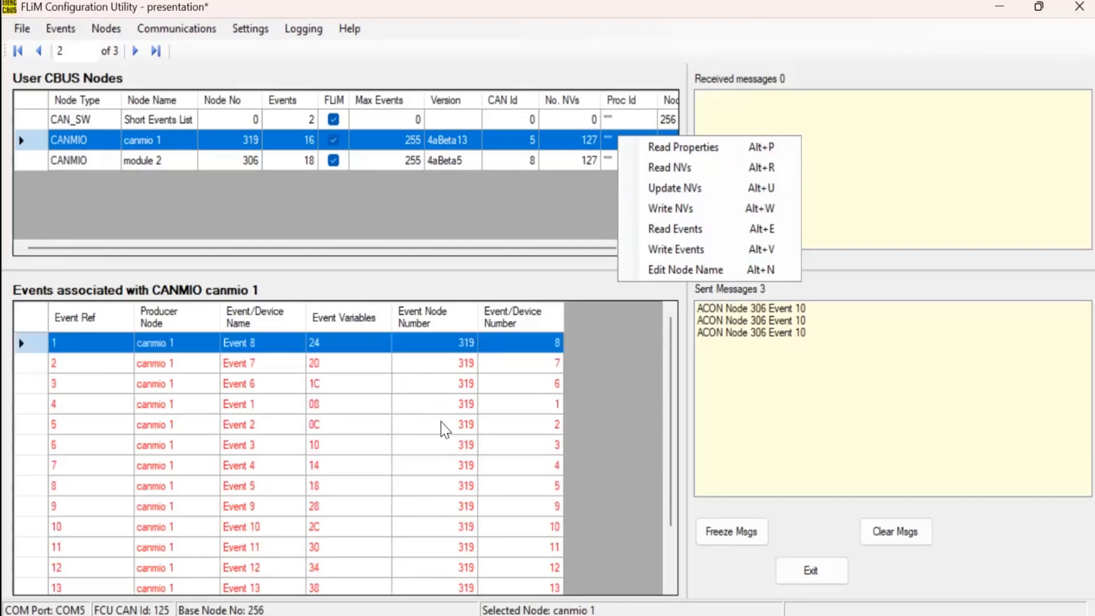
{"action": "left_click", "coordinate": [530, 322]}
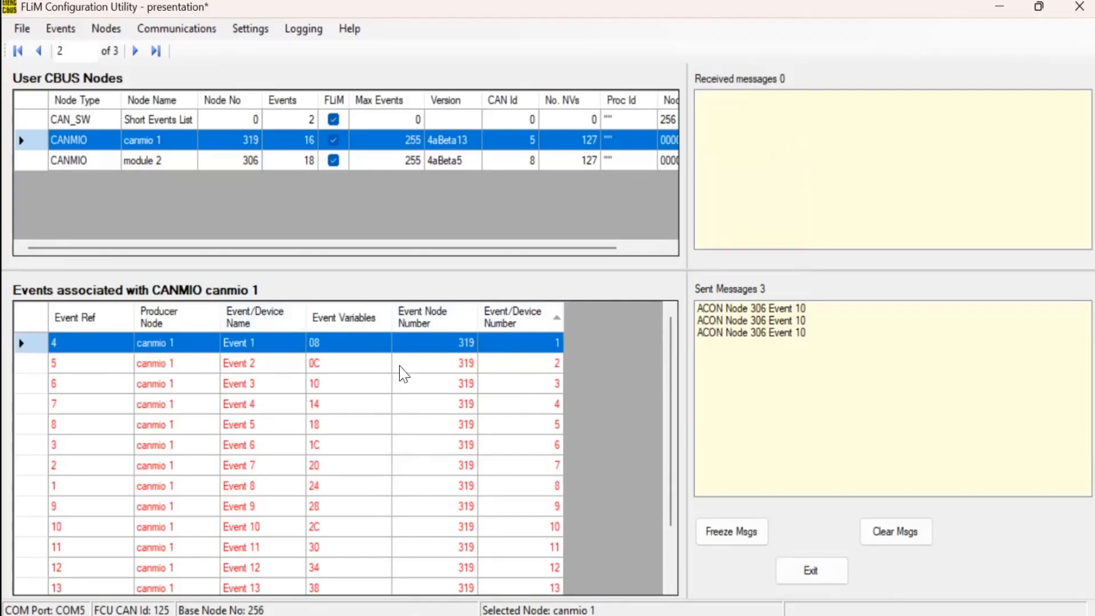
Review the I/O types available for channel I/O 1 in canmio 1's NV settings, and cancel the dialog
{"action": "double_click", "coordinate": [366, 142]}
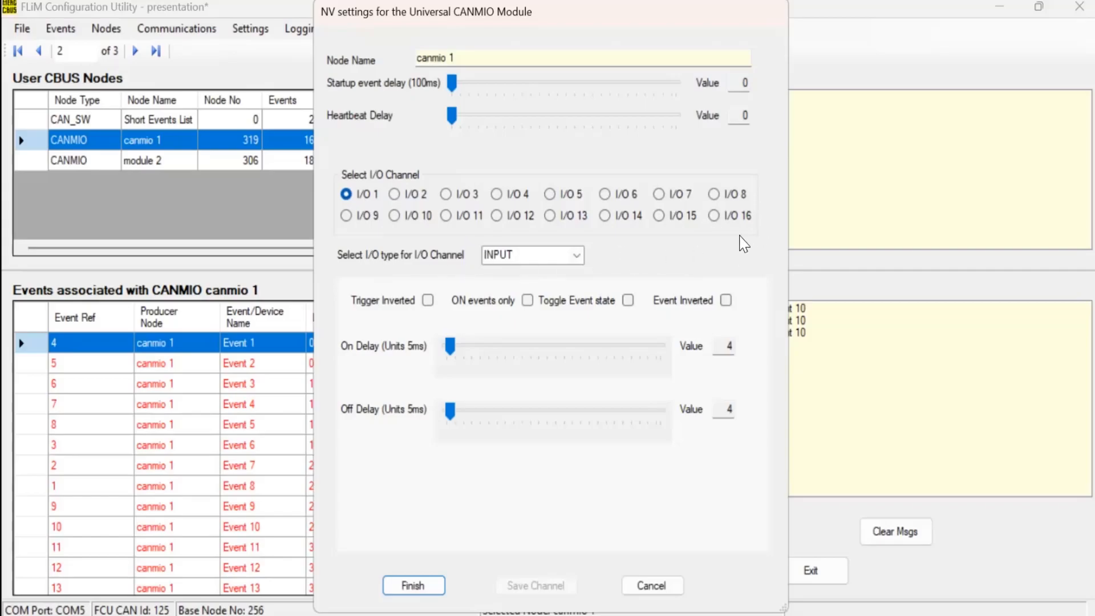
{"action": "left_click", "coordinate": [578, 256]}
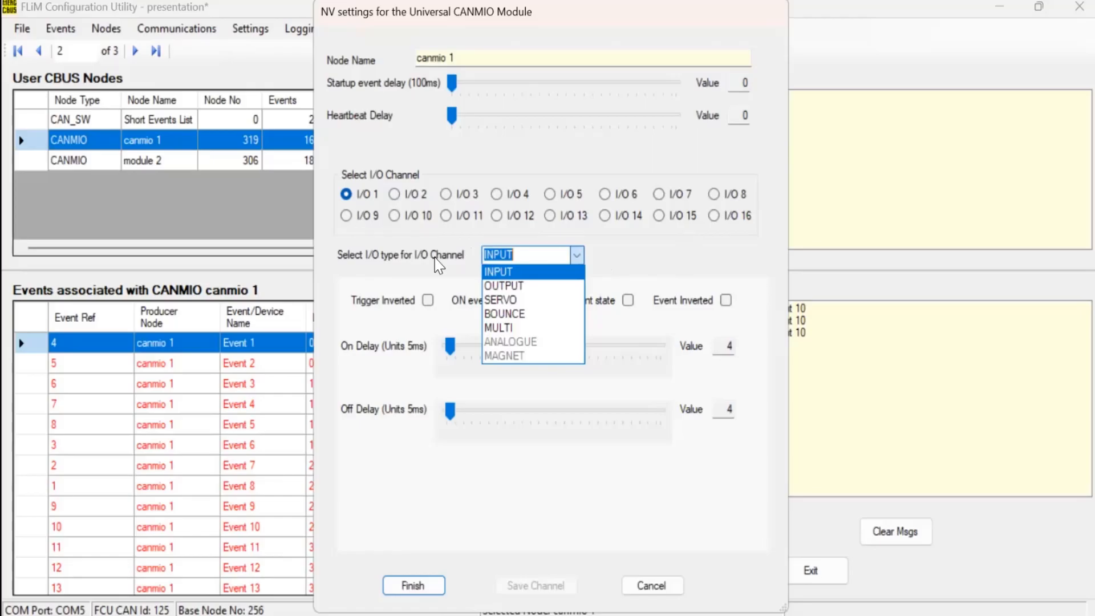
{"action": "left_click", "coordinate": [706, 293]}
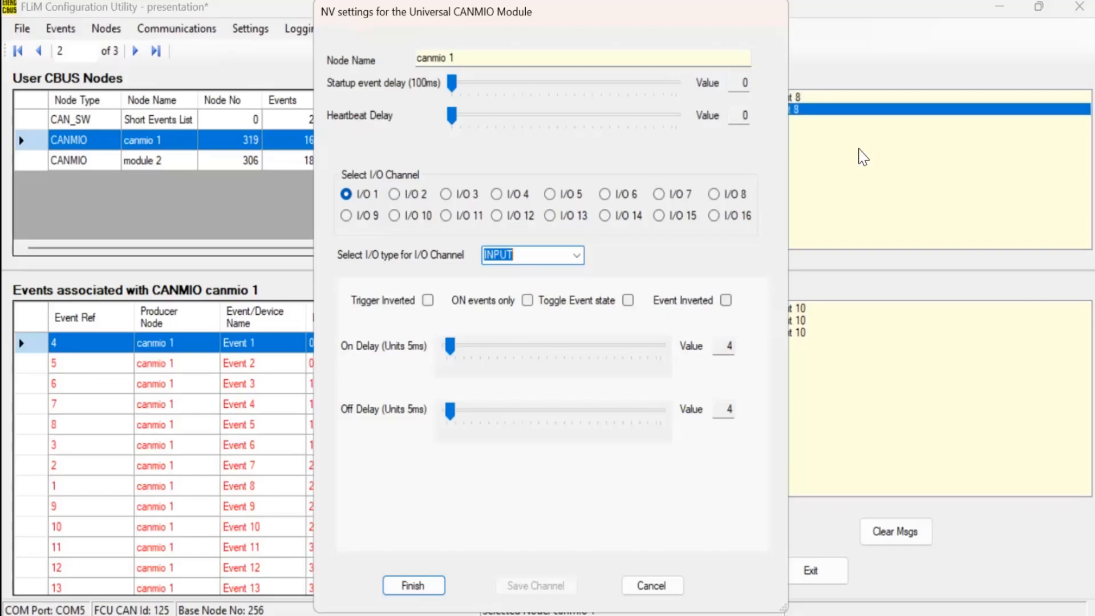
{"action": "left_click", "coordinate": [652, 586]}
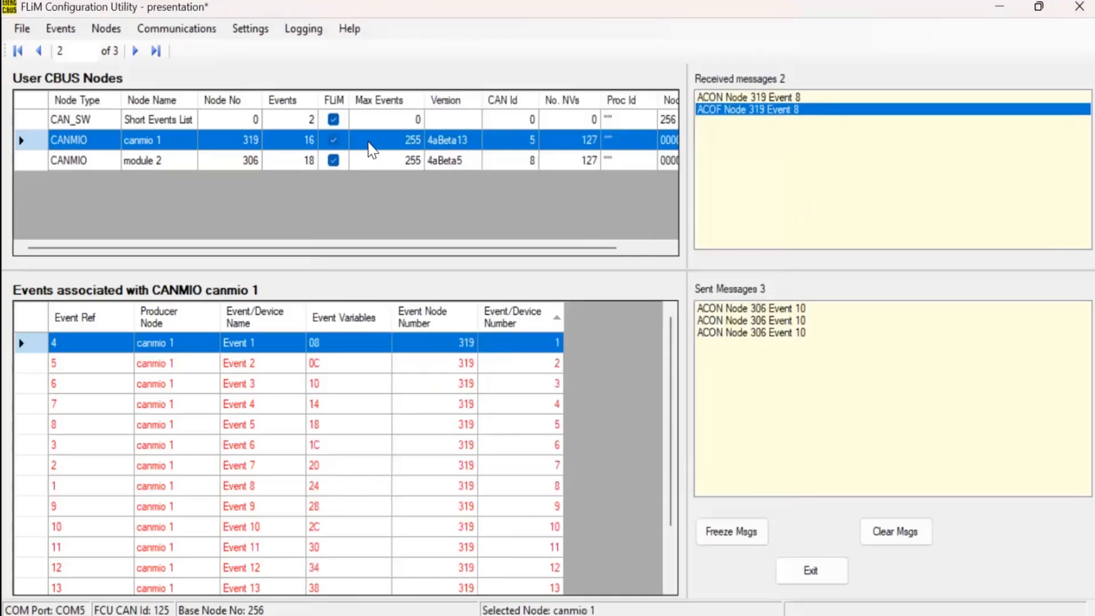
Enable Event Inverted for channel I/O 8 of canmio 1, write the settings, and clear the message logs
{"action": "double_click", "coordinate": [372, 150]}
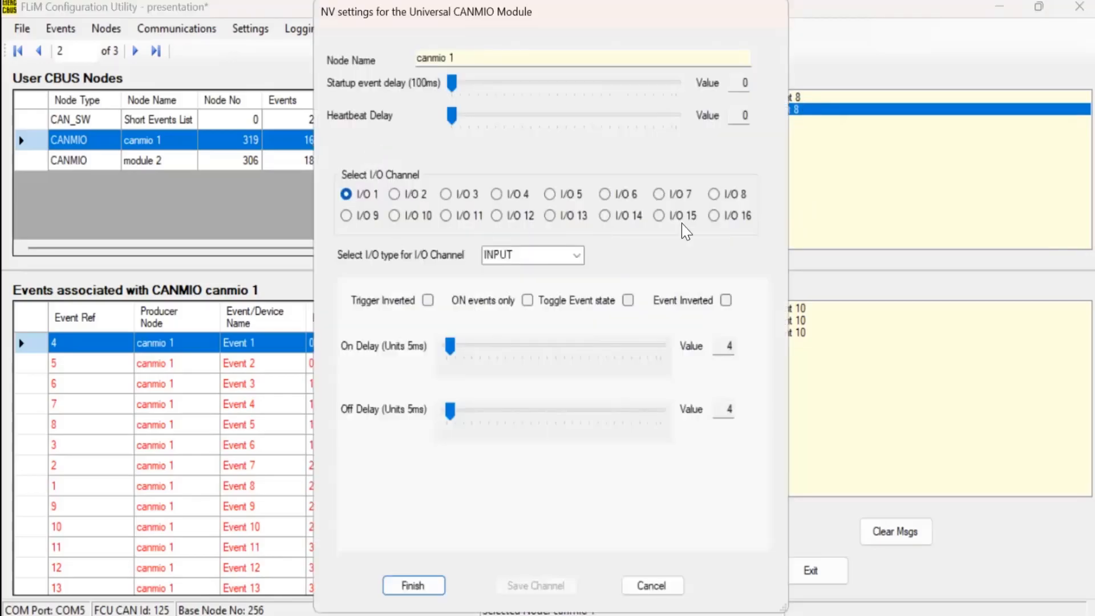
{"action": "left_click", "coordinate": [713, 194]}
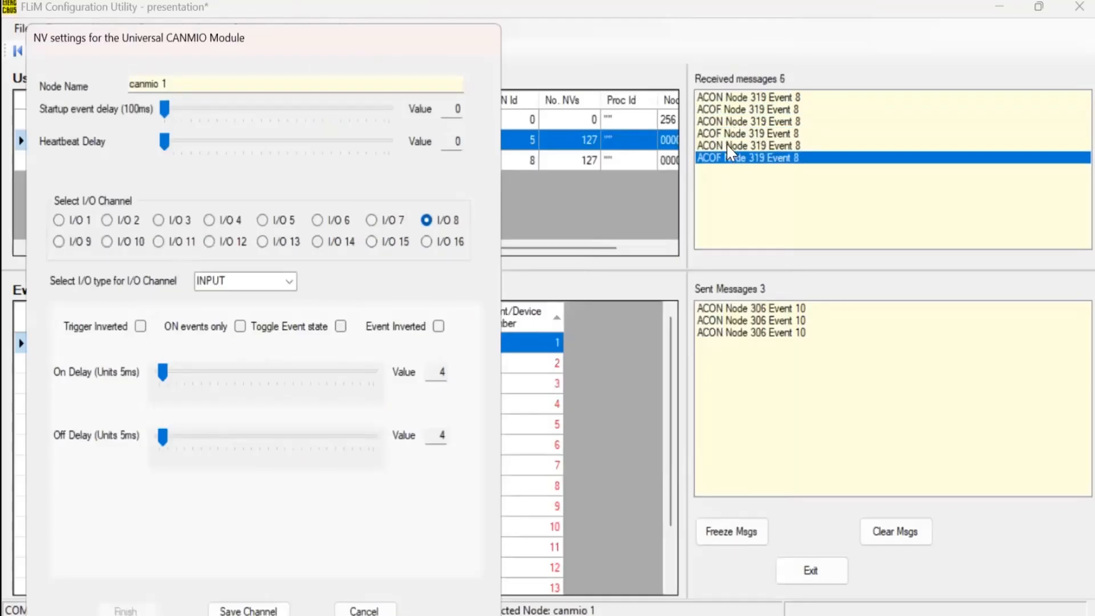
{"action": "left_click", "coordinate": [438, 326]}
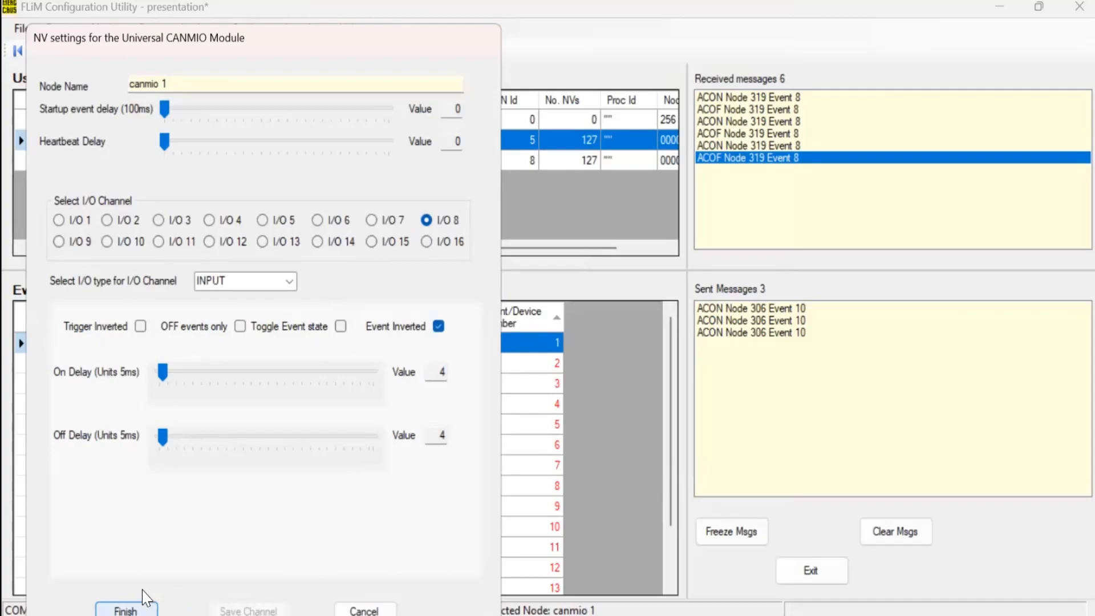
{"action": "left_click", "coordinate": [142, 606]}
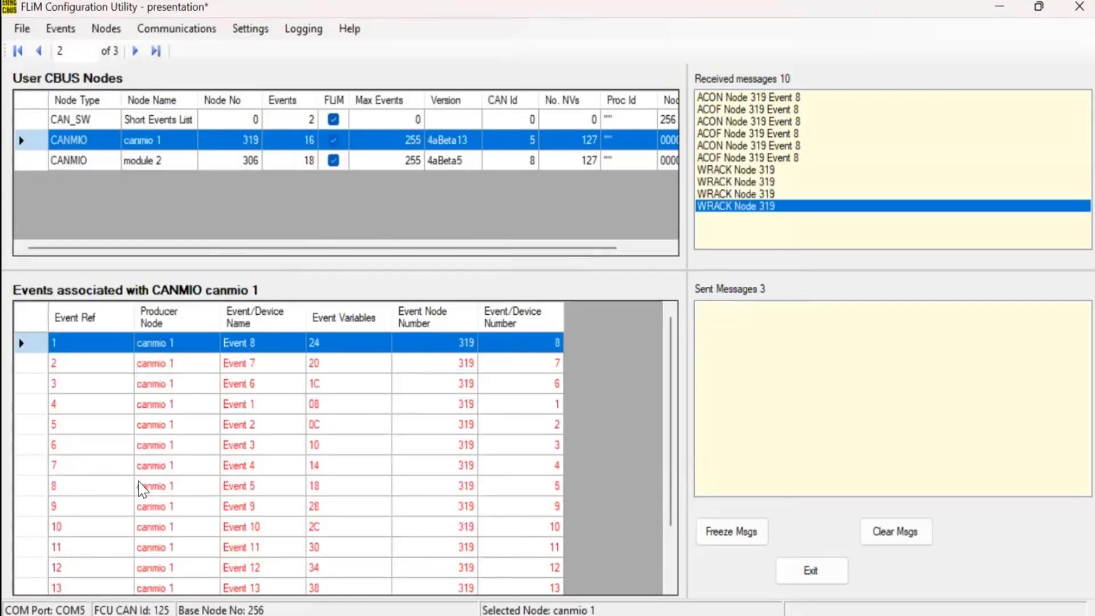
{"action": "left_click", "coordinate": [895, 531]}
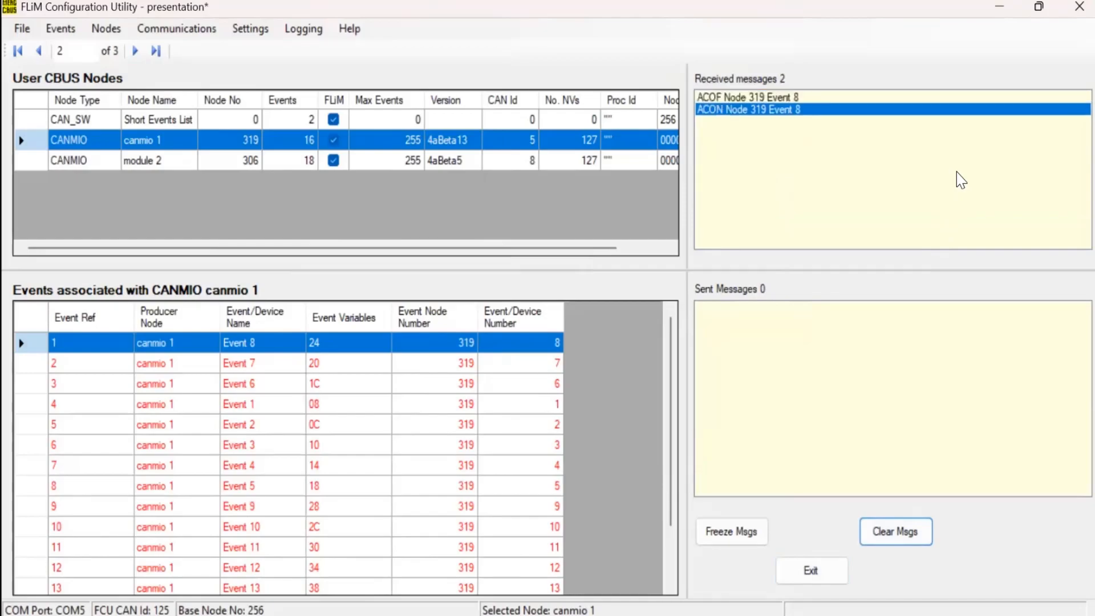
Disable Event Inverted for channel I/O 8 of canmio 1, save the channel, and write the settings to the node
{"action": "left_click", "coordinate": [386, 139]}
{"action": "double_click", "coordinate": [386, 138]}
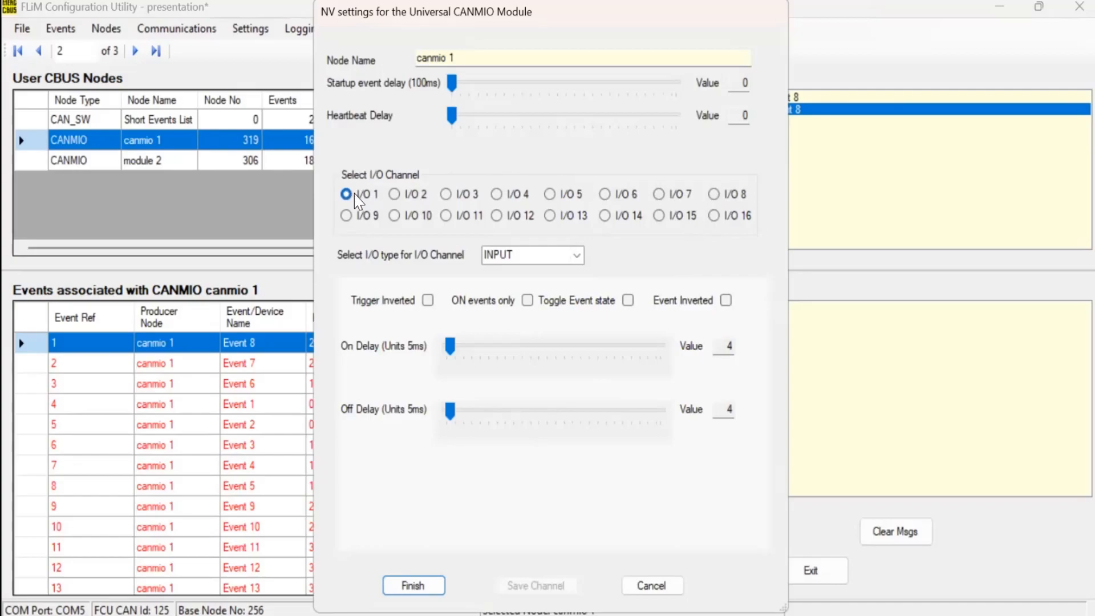
{"action": "left_click", "coordinate": [715, 195]}
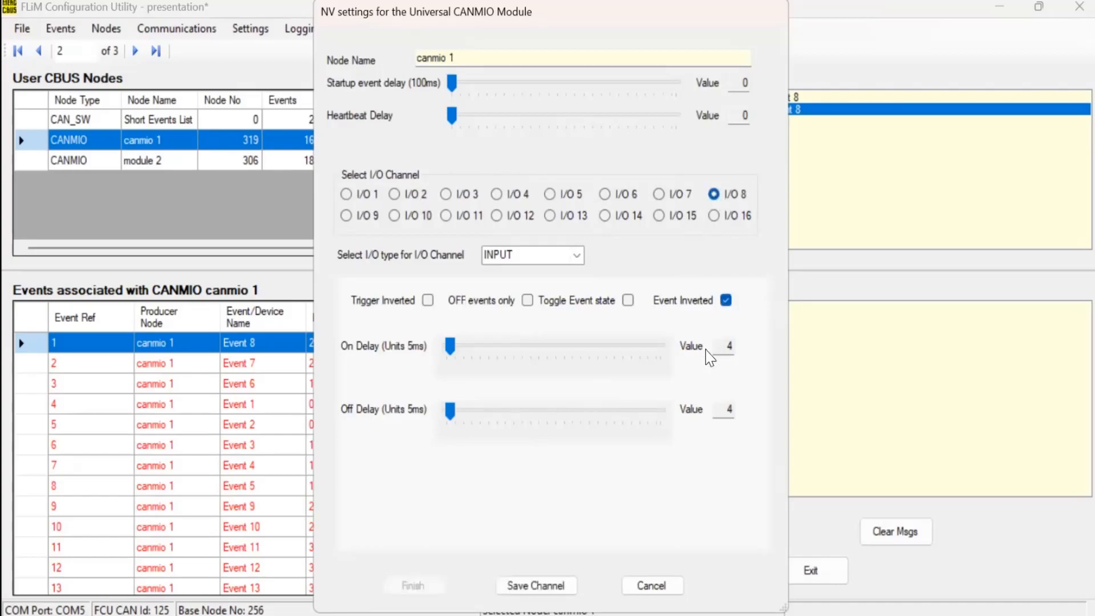
{"action": "left_click", "coordinate": [726, 301]}
{"action": "left_click", "coordinate": [561, 589]}
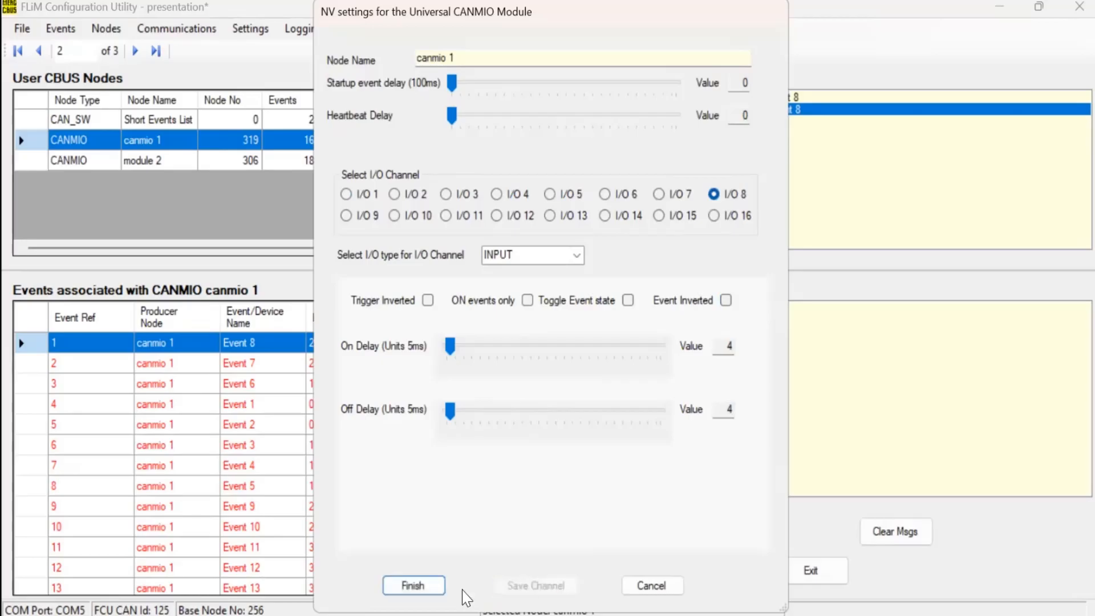
{"action": "left_click", "coordinate": [414, 587]}
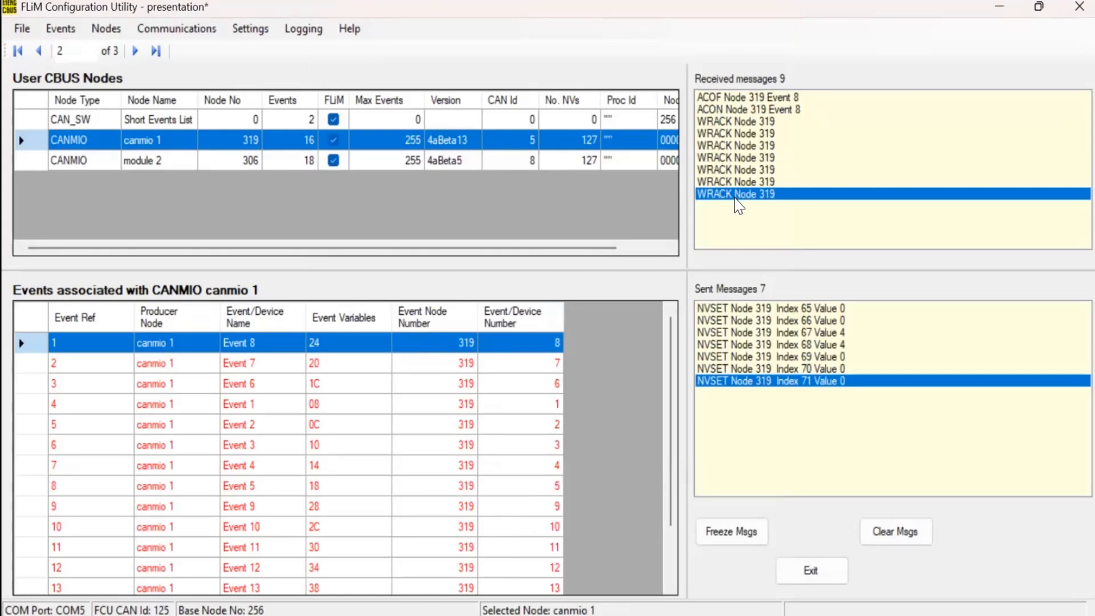
Open canmio 1's NV settings and change channel I/O 1's type to OUTPUT, accepting the reset to default values
{"action": "double_click", "coordinate": [558, 147]}
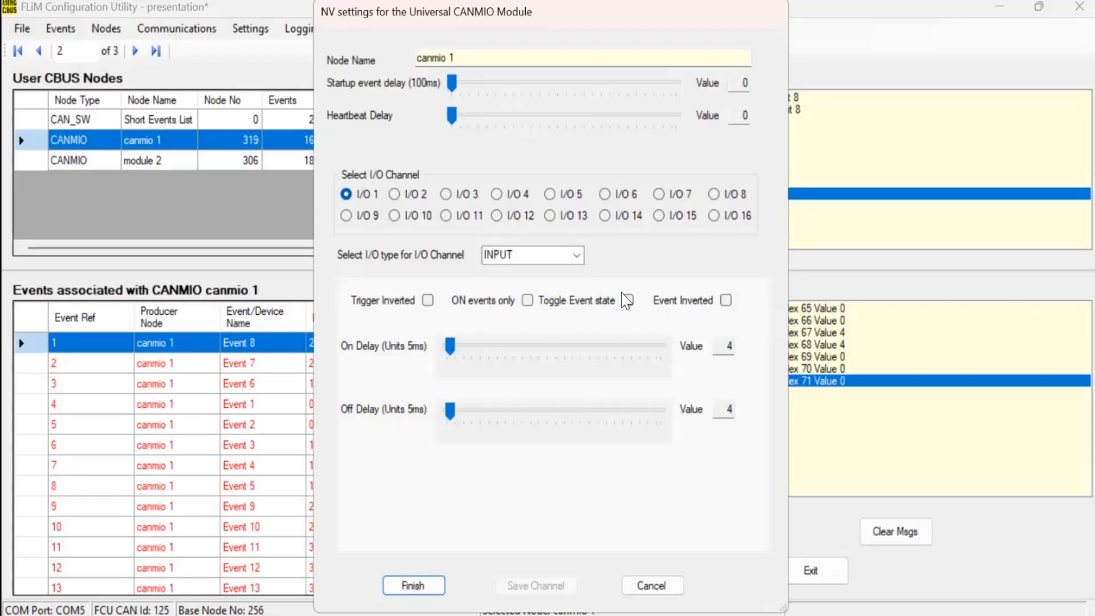
{"action": "left_click", "coordinate": [578, 256]}
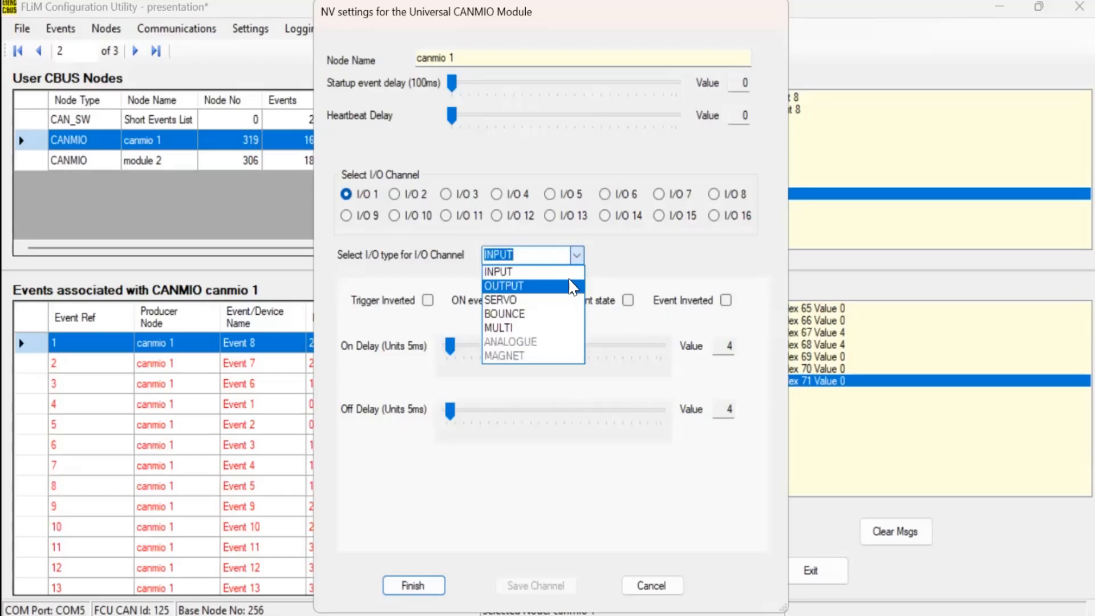
{"action": "left_click", "coordinate": [572, 285]}
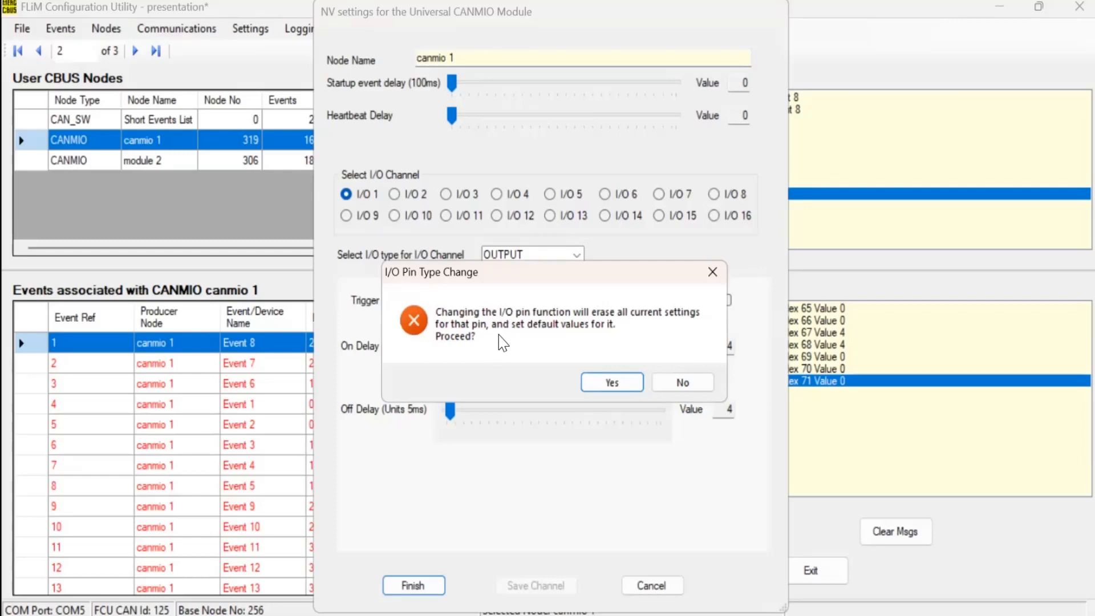
{"action": "left_click", "coordinate": [613, 383]}
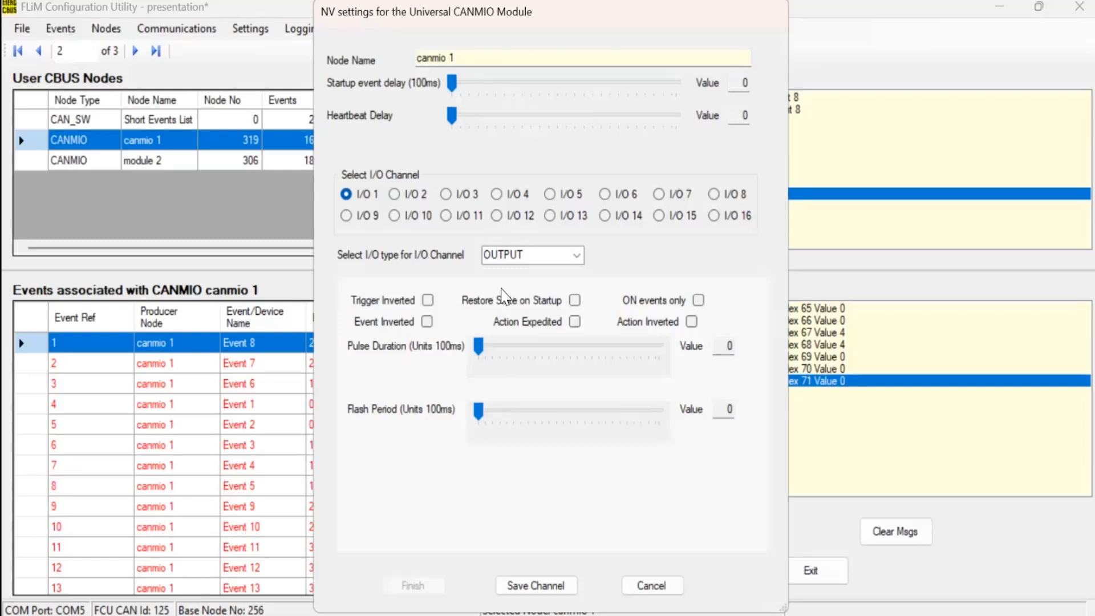
Change channel I/O 1's type to SERVO and accept replacing its current settings with defaults
{"action": "left_click", "coordinate": [578, 255]}
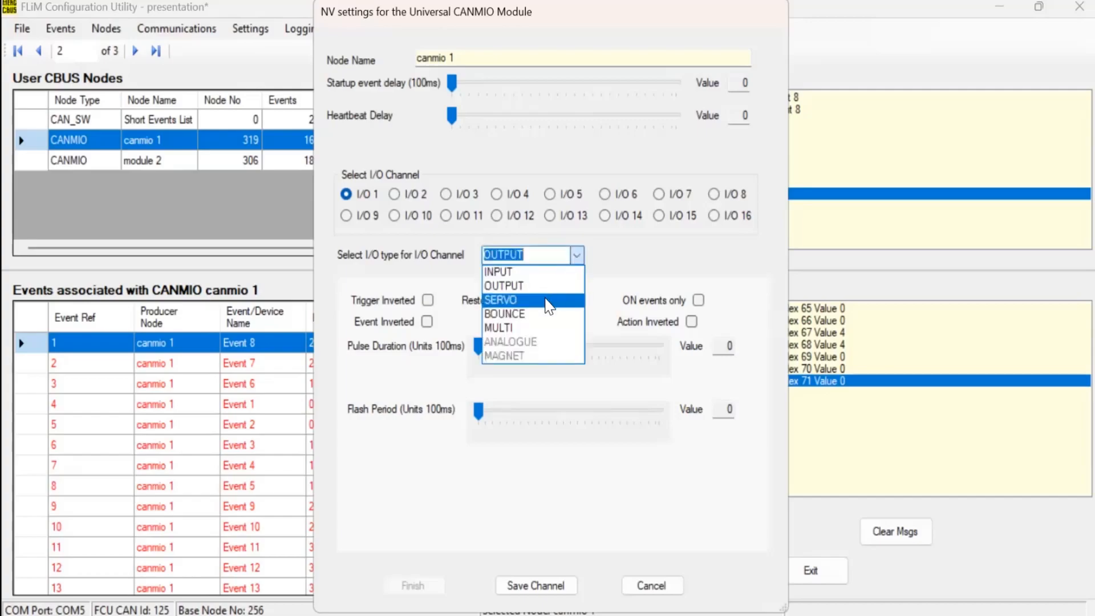
{"action": "left_click", "coordinate": [549, 301]}
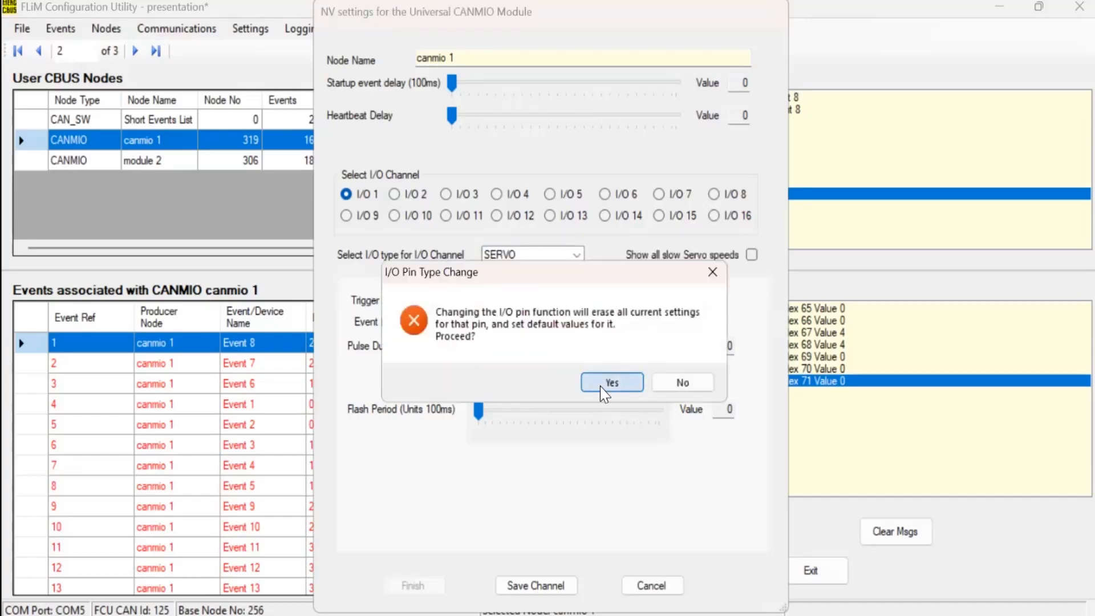
{"action": "left_click", "coordinate": [600, 386]}
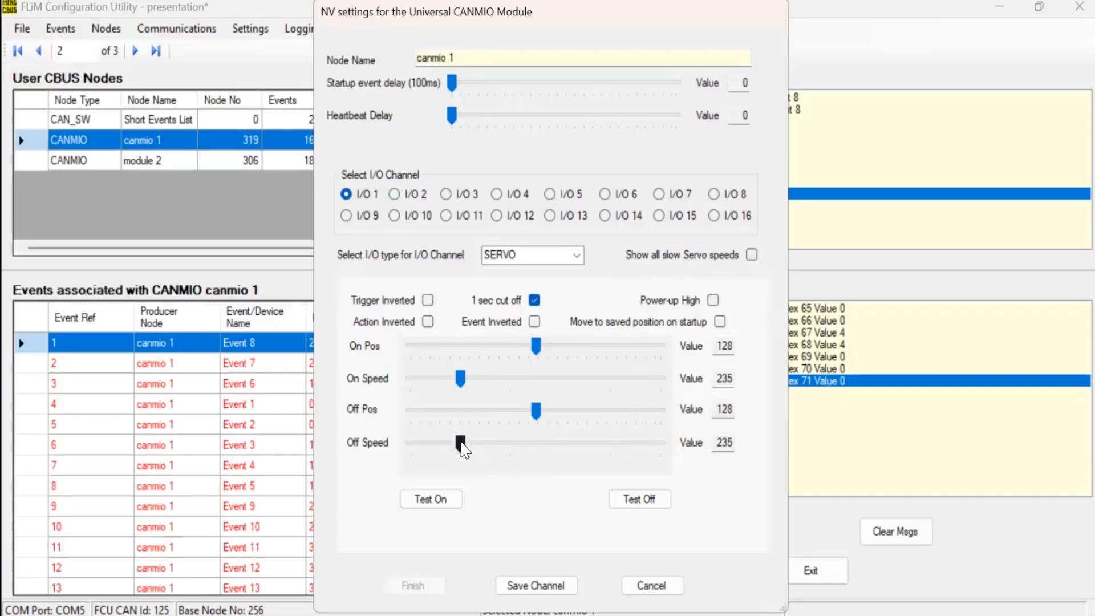
Vary channel I/O 1's servo Off Speed, show all slow servo speeds, and set Off Speed to 230
{"action": "left_click_drag", "start_coordinate": [461, 447], "coordinate": [441, 446]}
{"action": "left_click_drag", "start_coordinate": [441, 445], "coordinate": [426, 447]}
{"action": "key", "text": "End"}
{"action": "left_click", "coordinate": [492, 444]}
{"action": "left_click", "coordinate": [751, 255]}
{"action": "mouse_move", "coordinate": [645, 442]}
{"action": "left_mouse_down"}
{"action": "mouse_move", "coordinate": [629, 442]}
{"action": "mouse_move", "coordinate": [638, 451]}
{"action": "left_mouse_up"}
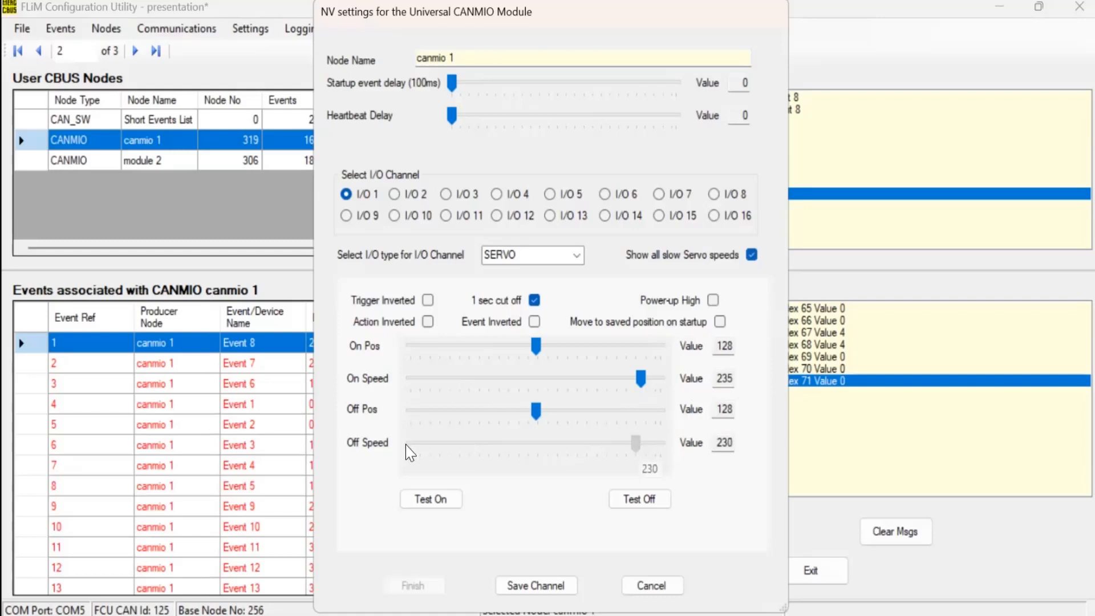
Set channel I/O 1's servo Off Speed to 240 and turn off the display of all slow servo speeds
{"action": "left_click", "coordinate": [430, 446]}
{"action": "left_click", "coordinate": [432, 446]}
{"action": "left_click", "coordinate": [646, 444]}
{"action": "left_click", "coordinate": [752, 254]}
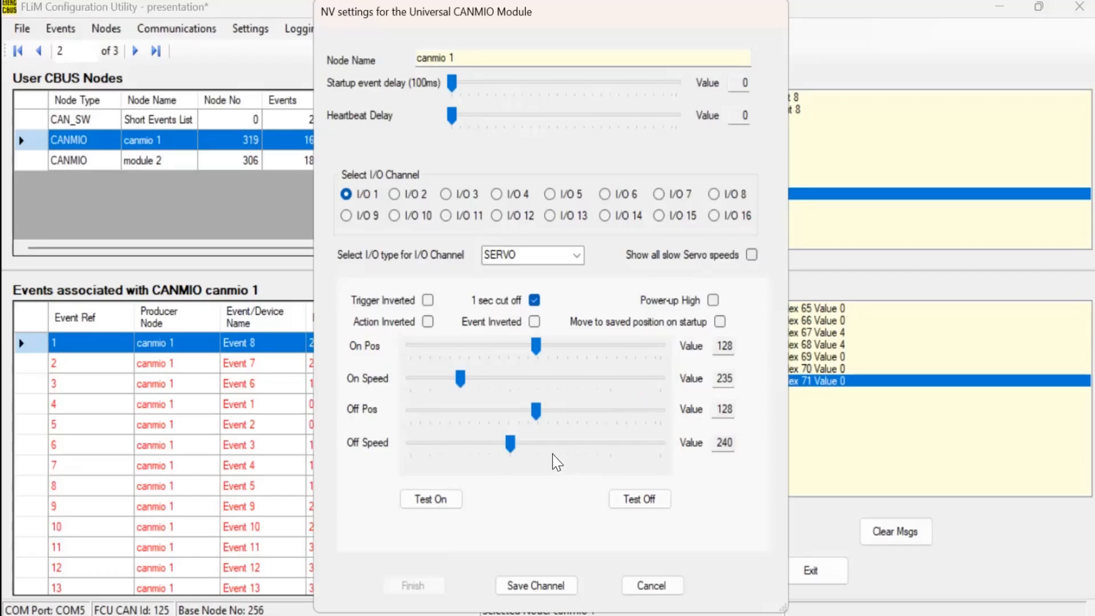
Change channel I/O 1's type to BOUNCE, accepting the default values for the pin
{"action": "mouse_move", "coordinate": [550, 461]}
{"action": "left_click", "coordinate": [577, 255]}
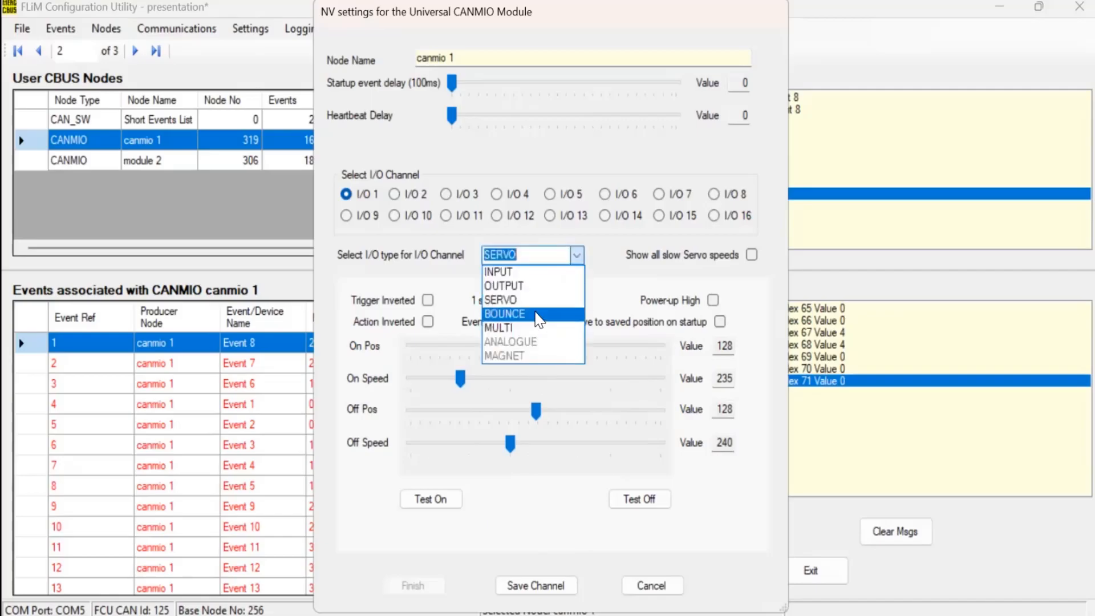
{"action": "left_click", "coordinate": [539, 314]}
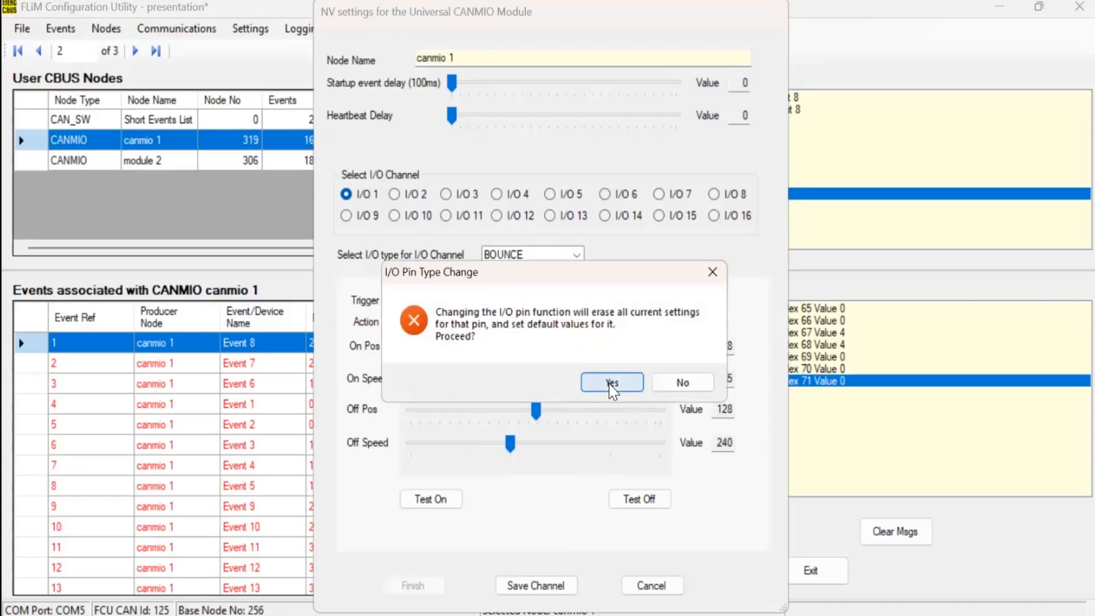
{"action": "left_click", "coordinate": [612, 388]}
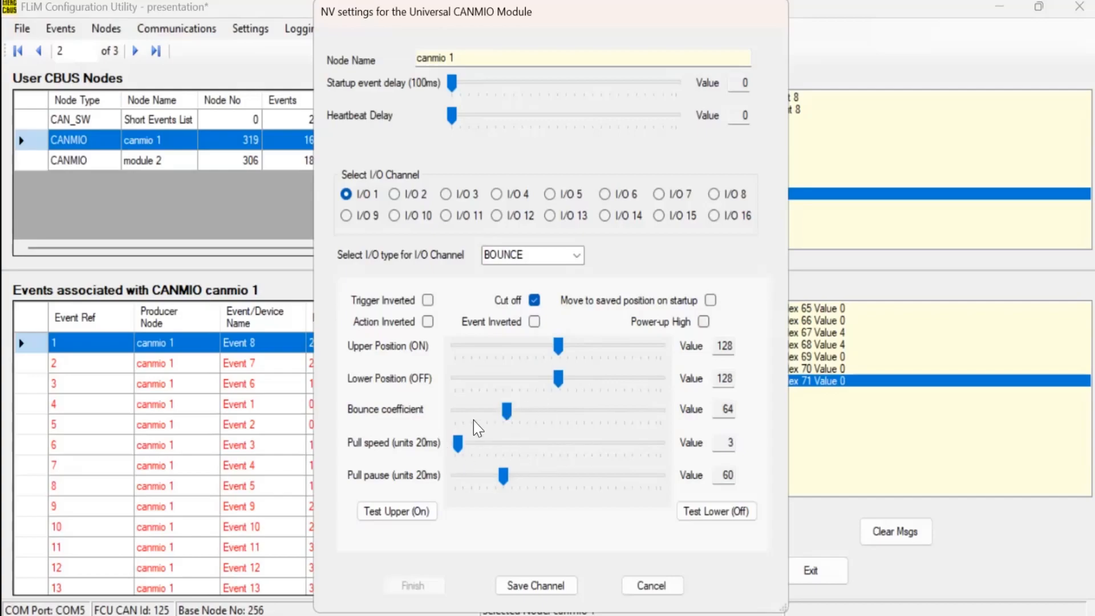
{"action": "left_click", "coordinate": [512, 421]}
Change channel I/O 1's type to MULTI and accept the pin's default settings
{"action": "left_click", "coordinate": [577, 255]}
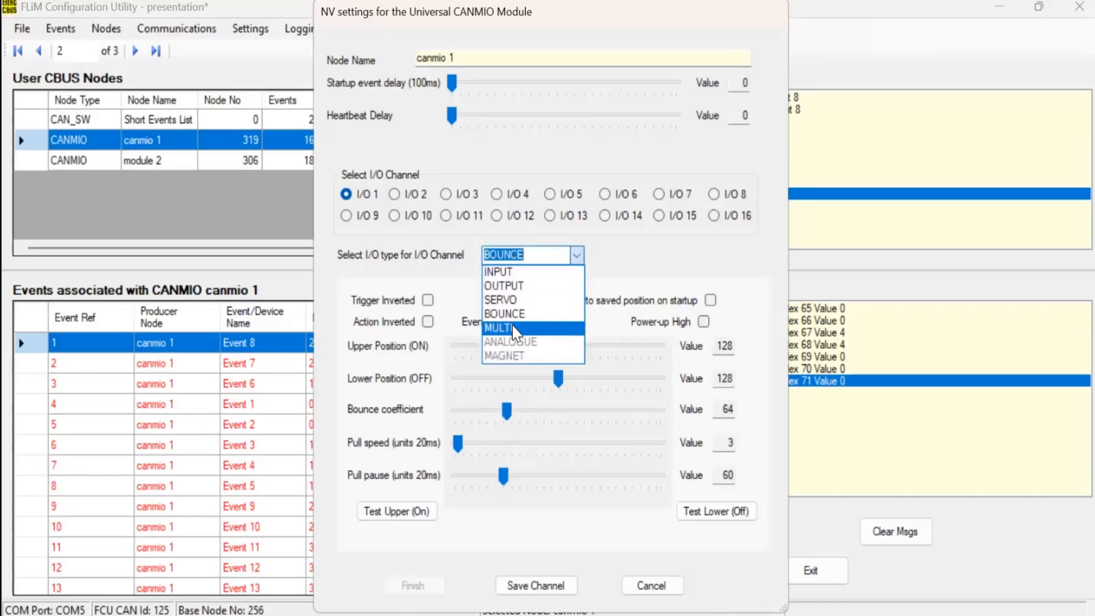
{"action": "left_click", "coordinate": [515, 330]}
{"action": "left_click", "coordinate": [619, 382]}
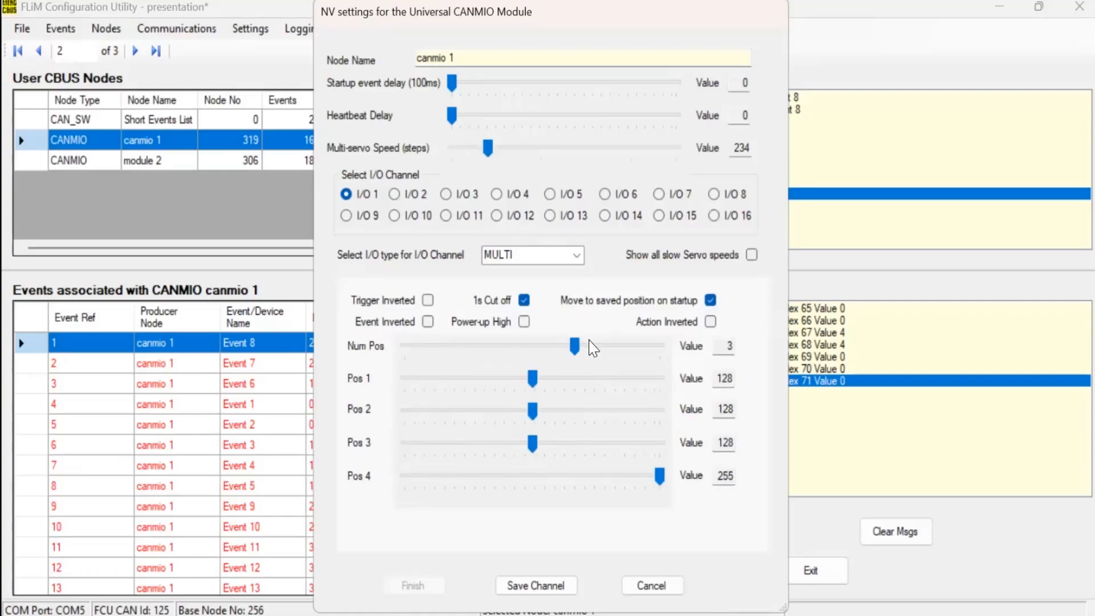
Set Num Pos to 1 and the multi-servo positions Pos 1 to 58, Pos 2 to 99, Pos 3 to 142 and Pos 4 to 197
{"action": "left_click_drag", "start_coordinate": [577, 348], "coordinate": [402, 358]}
{"action": "left_click_drag", "start_coordinate": [532, 379], "coordinate": [462, 377]}
{"action": "left_click_drag", "start_coordinate": [539, 409], "coordinate": [503, 409]}
{"action": "left_click_drag", "start_coordinate": [532, 444], "coordinate": [546, 443]}
{"action": "left_click_drag", "start_coordinate": [660, 476], "coordinate": [601, 476]}
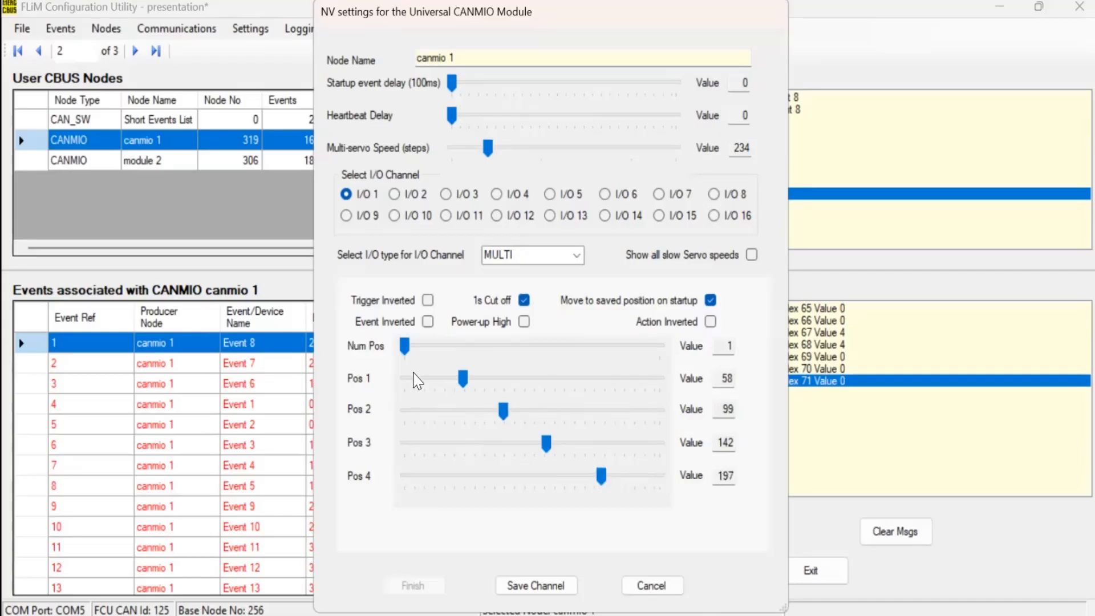
Set channel I/O 1's Num Pos to 3, and look over the available I/O types without changing the type
{"action": "left_click_drag", "start_coordinate": [404, 345], "coordinate": [460, 357]}
{"action": "left_click_drag", "start_coordinate": [494, 348], "coordinate": [470, 350]}
{"action": "left_click_drag", "start_coordinate": [490, 349], "coordinate": [556, 348]}
{"action": "left_click", "coordinate": [577, 257]}
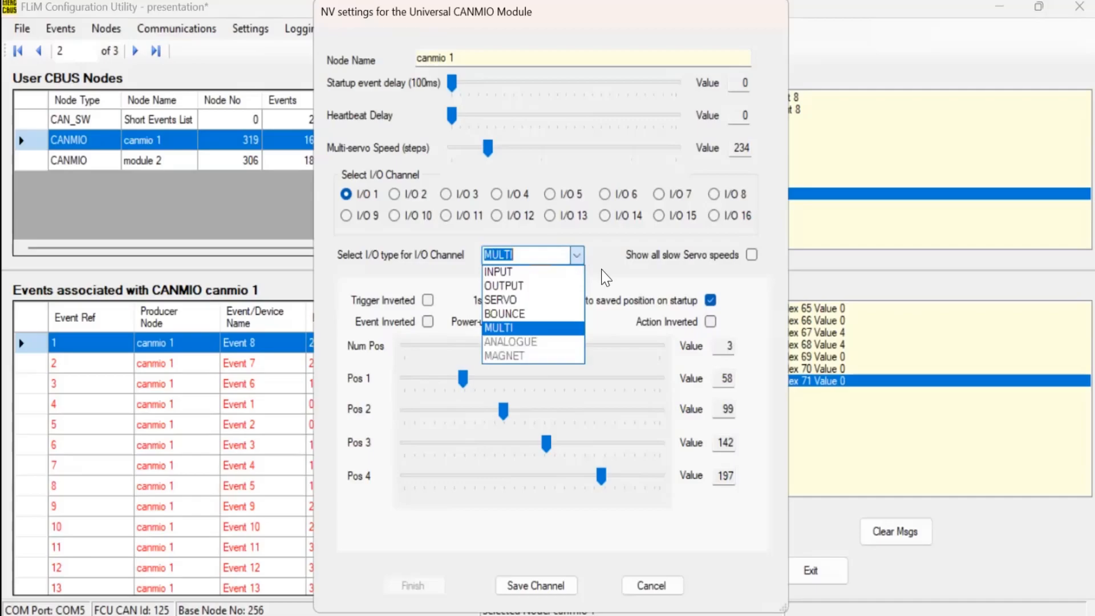
{"action": "left_click", "coordinate": [605, 277]}
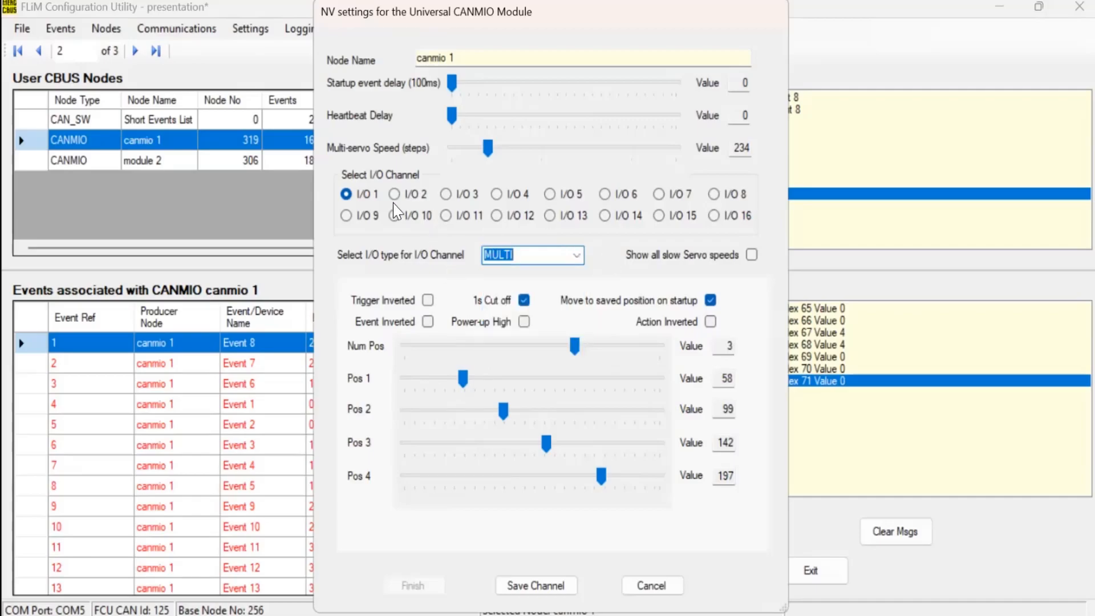
Change channel I/O 1's type to SERVO with default values, save the channel, and write the settings to canmio 1
{"action": "left_click", "coordinate": [578, 255]}
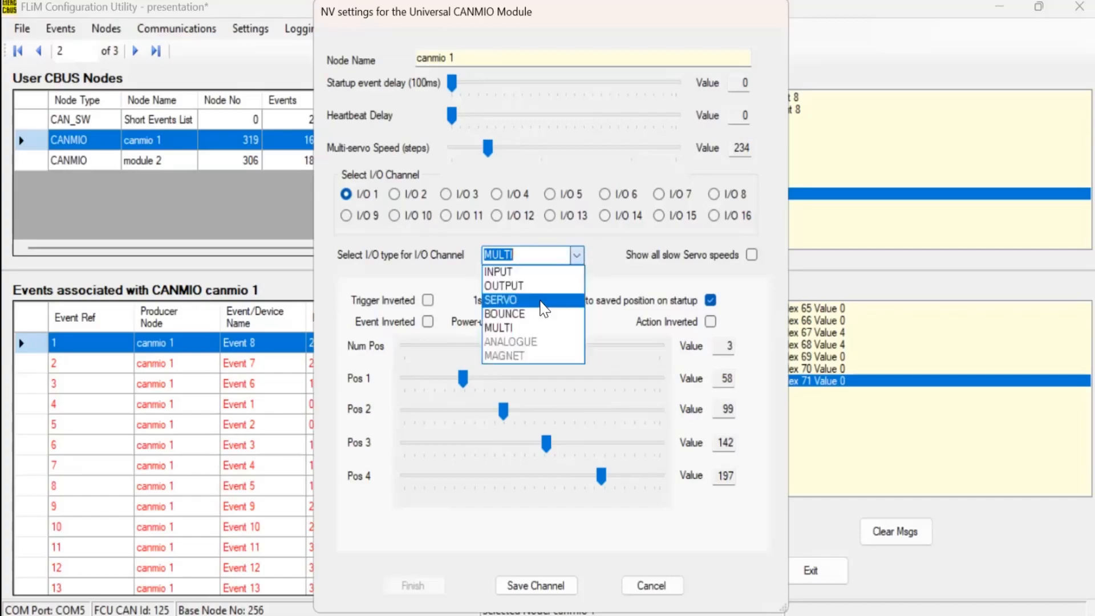
{"action": "left_click", "coordinate": [543, 309]}
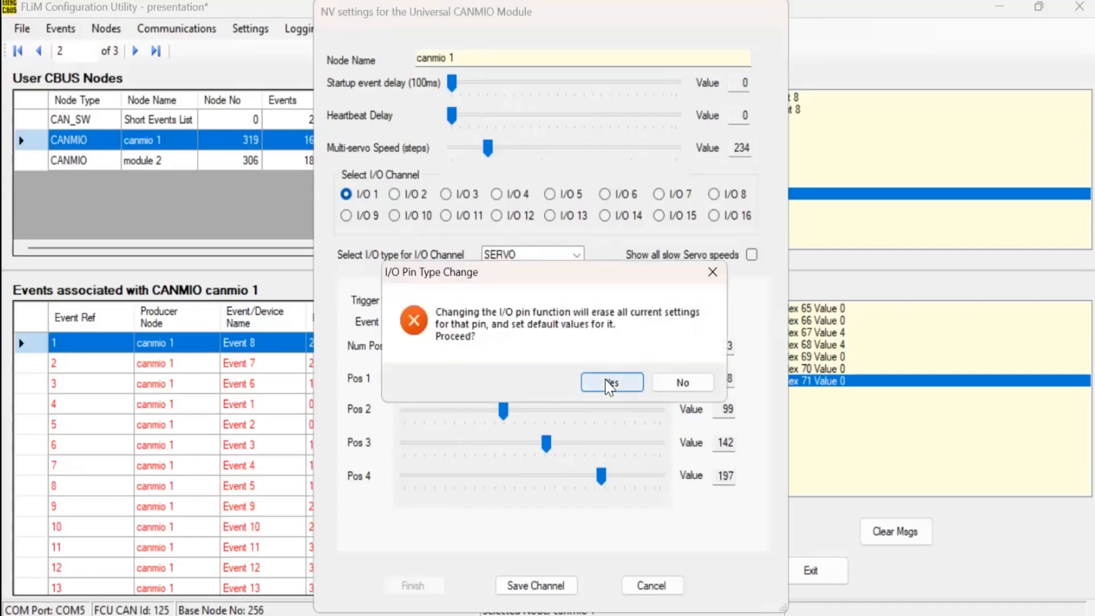
{"action": "left_click", "coordinate": [606, 380]}
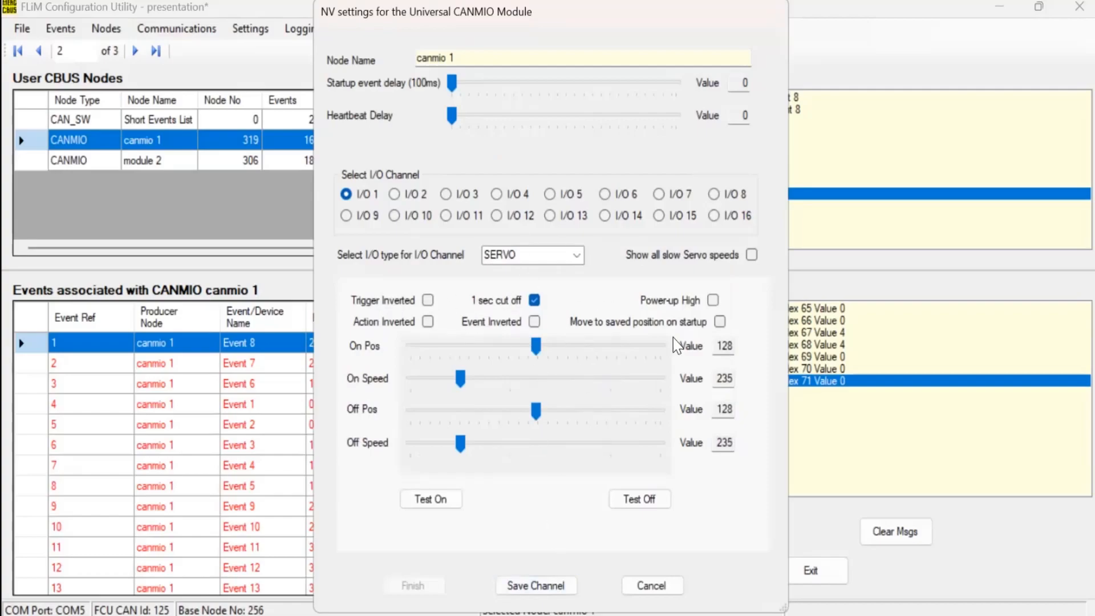
{"action": "left_click", "coordinate": [544, 588]}
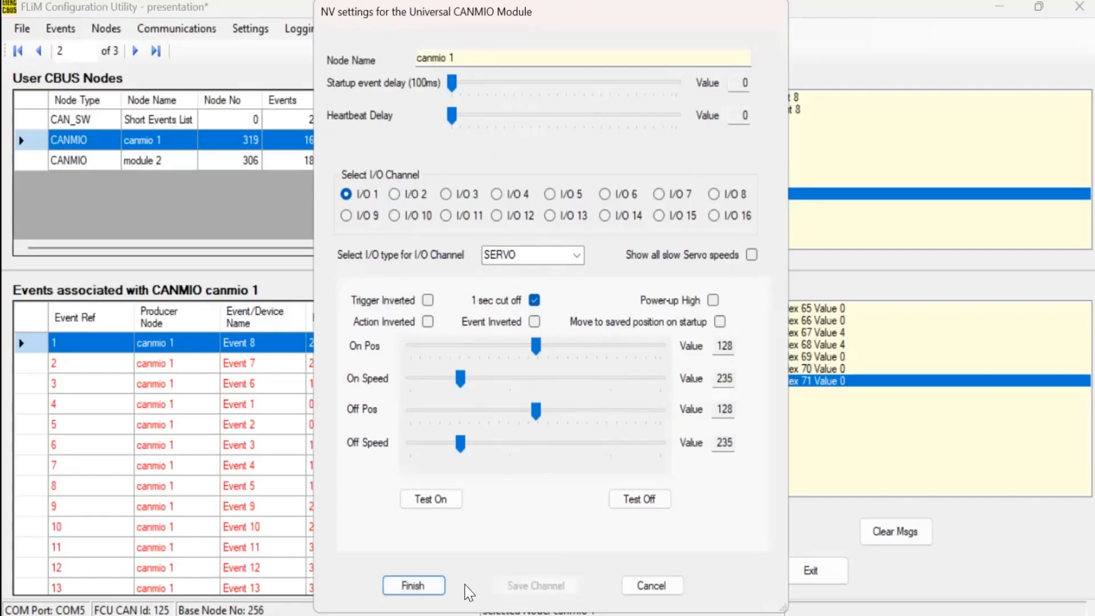
{"action": "left_click", "coordinate": [423, 587]}
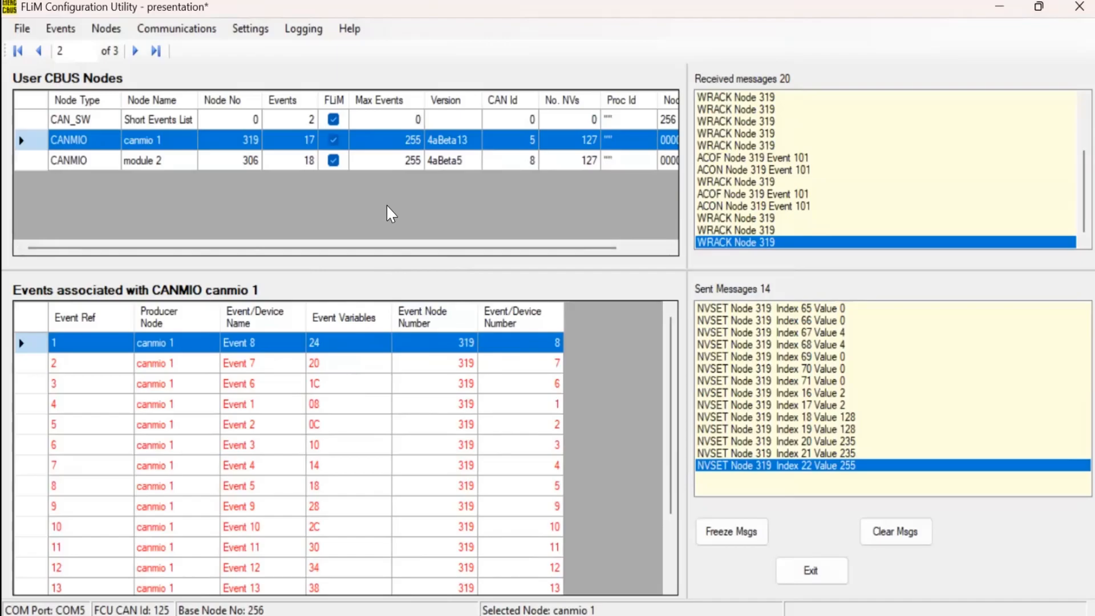
Reopen canmio 1's NV settings and set channel I/O 1's servo On Pos to 185 and Off Pos to 77
{"action": "double_click", "coordinate": [287, 147]}
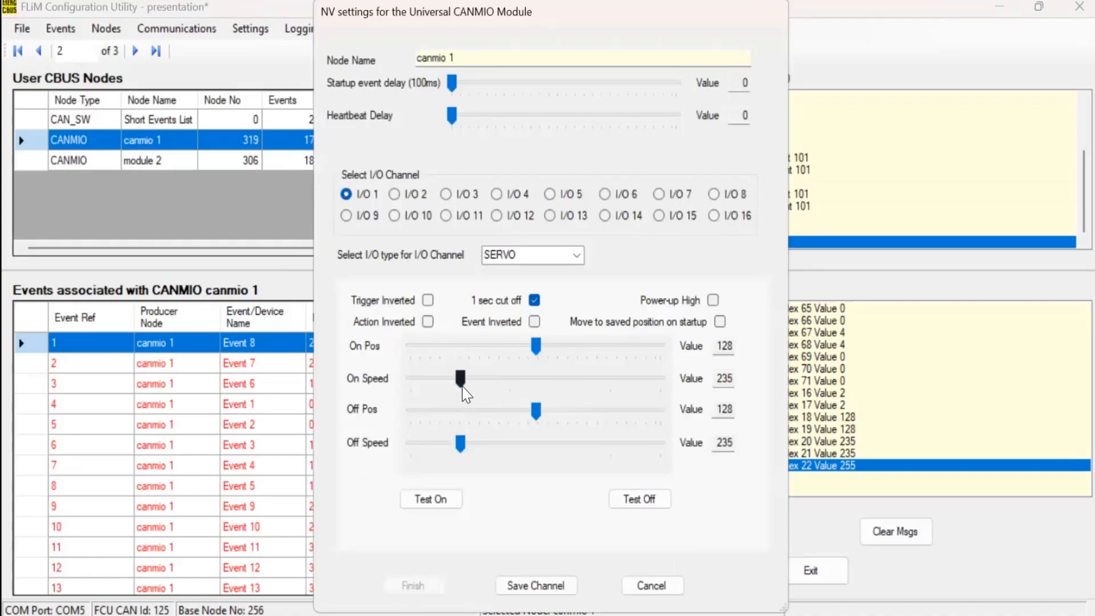
{"action": "left_click", "coordinate": [533, 354]}
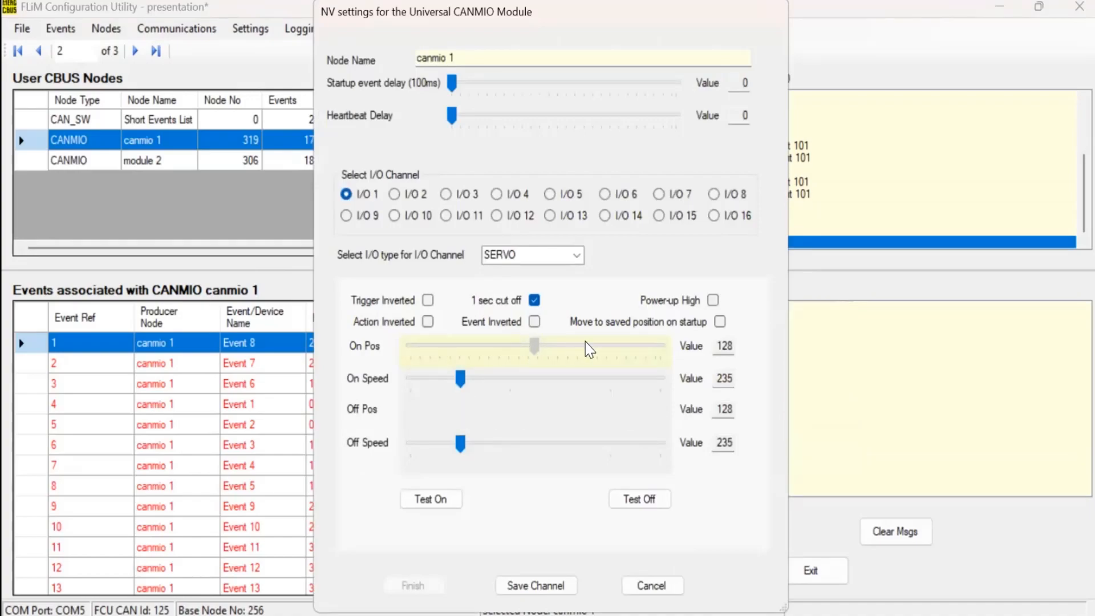
{"action": "left_click_drag", "start_coordinate": [594, 341], "coordinate": [594, 344]}
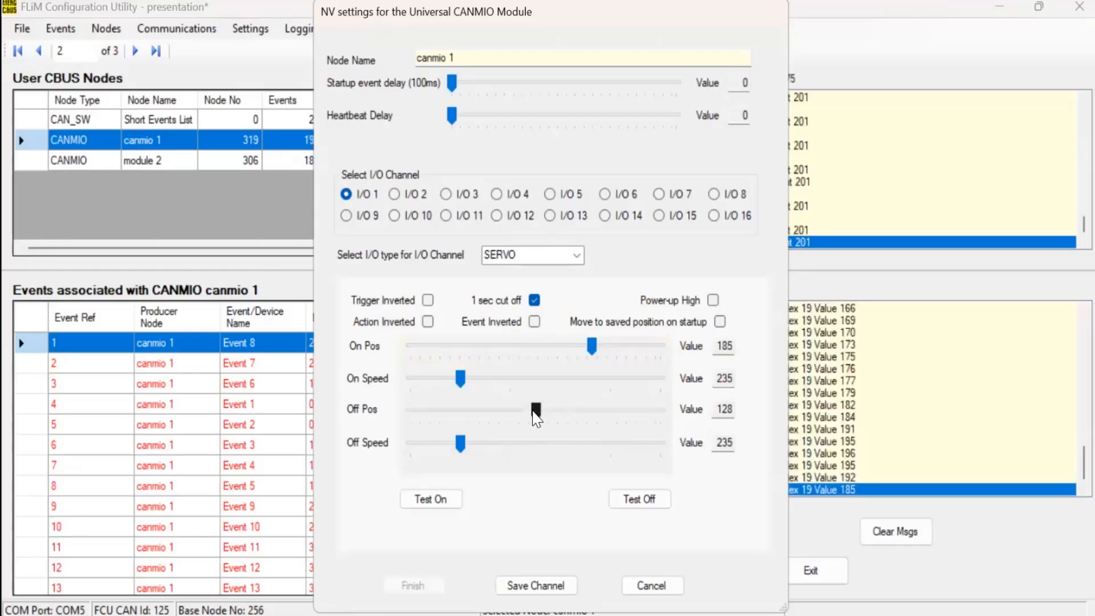
{"action": "left_click_drag", "start_coordinate": [534, 411], "coordinate": [479, 412]}
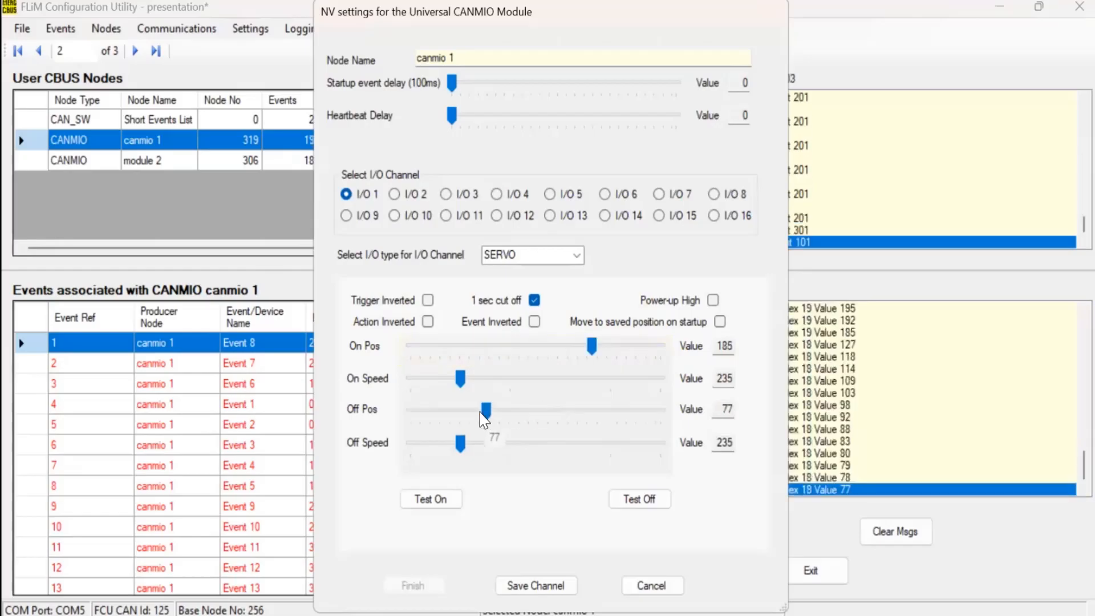
Set channel I/O 1's On Pos to 131, Off Pos to 94 and On Speed to 238, and test both servo positions
{"action": "left_click", "coordinate": [494, 364]}
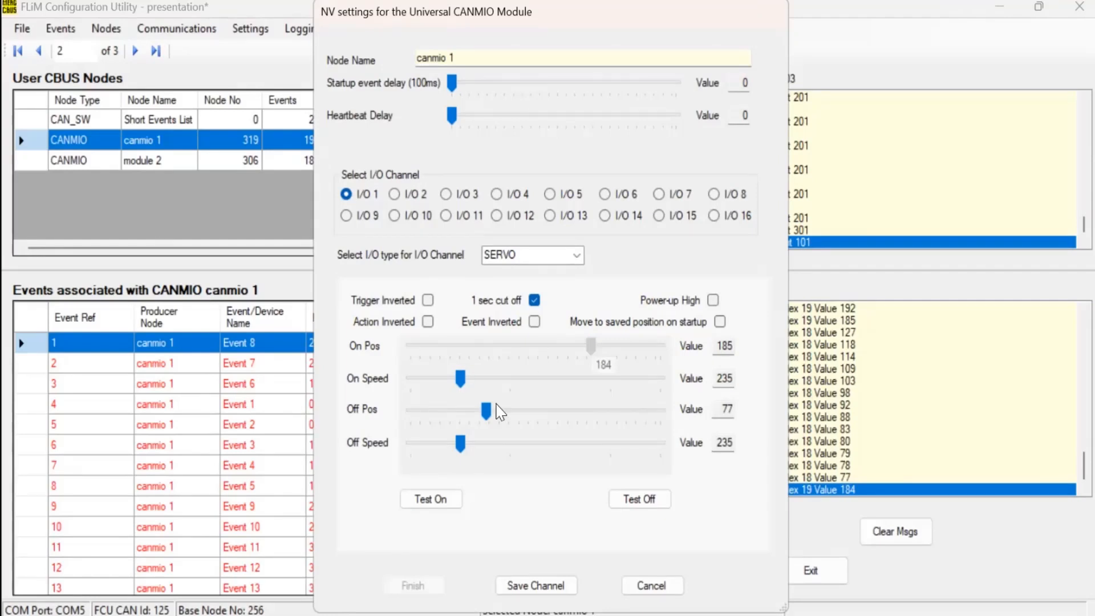
{"action": "left_click_drag", "start_coordinate": [487, 412], "coordinate": [491, 378]}
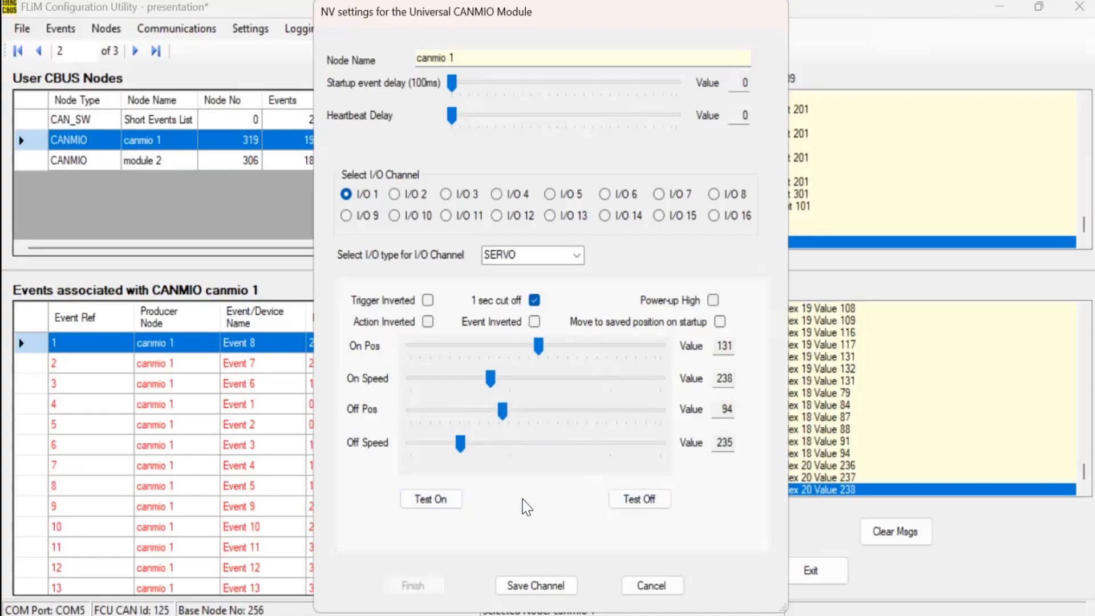
{"action": "left_click", "coordinate": [449, 494]}
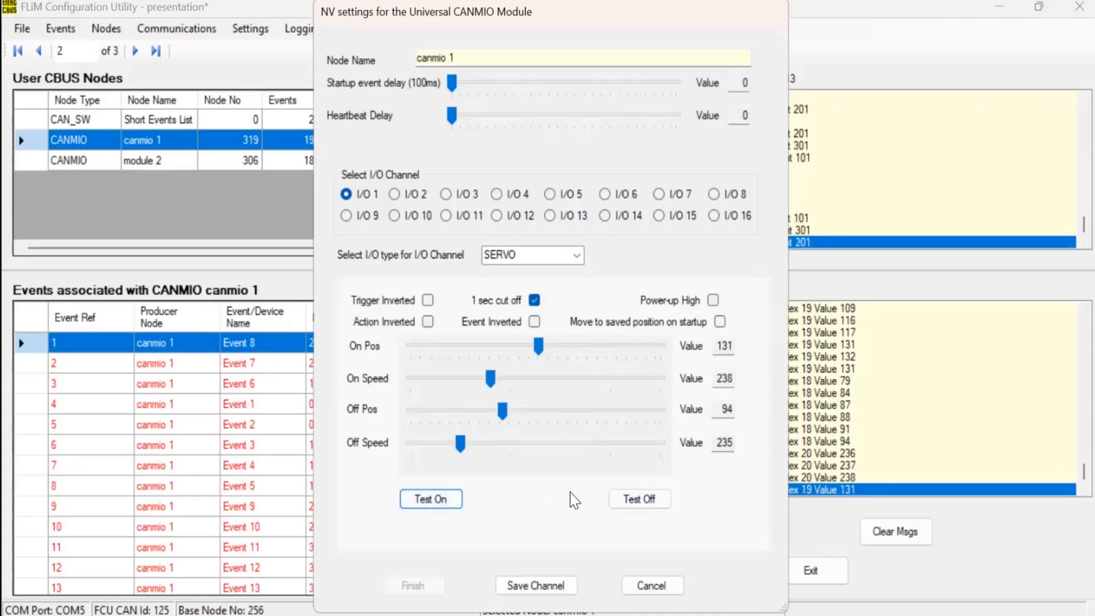
{"action": "left_click", "coordinate": [623, 501]}
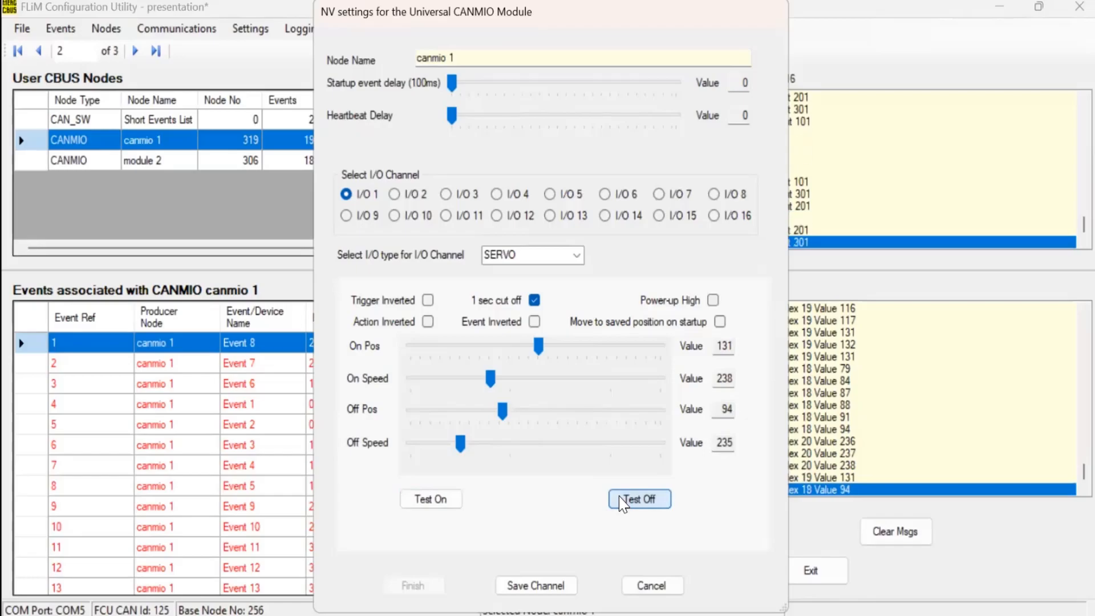
Set channel I/O 1's Off Speed to 242 and test the servo's on and off movements
{"action": "left_click_drag", "start_coordinate": [459, 443], "coordinate": [505, 446]}
{"action": "left_click", "coordinate": [422, 498]}
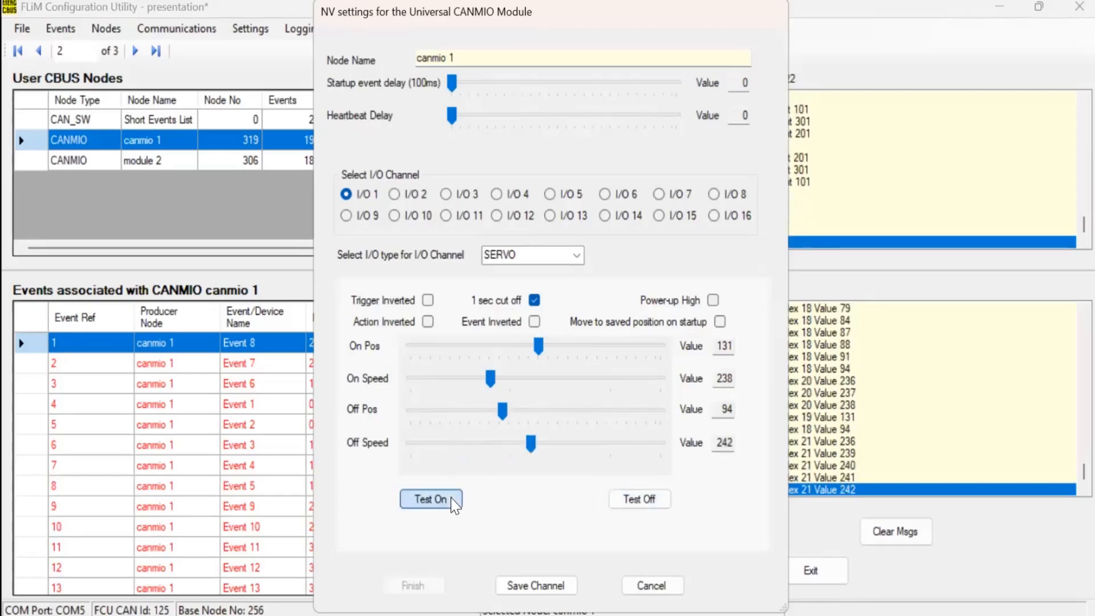
{"action": "left_click", "coordinate": [626, 502]}
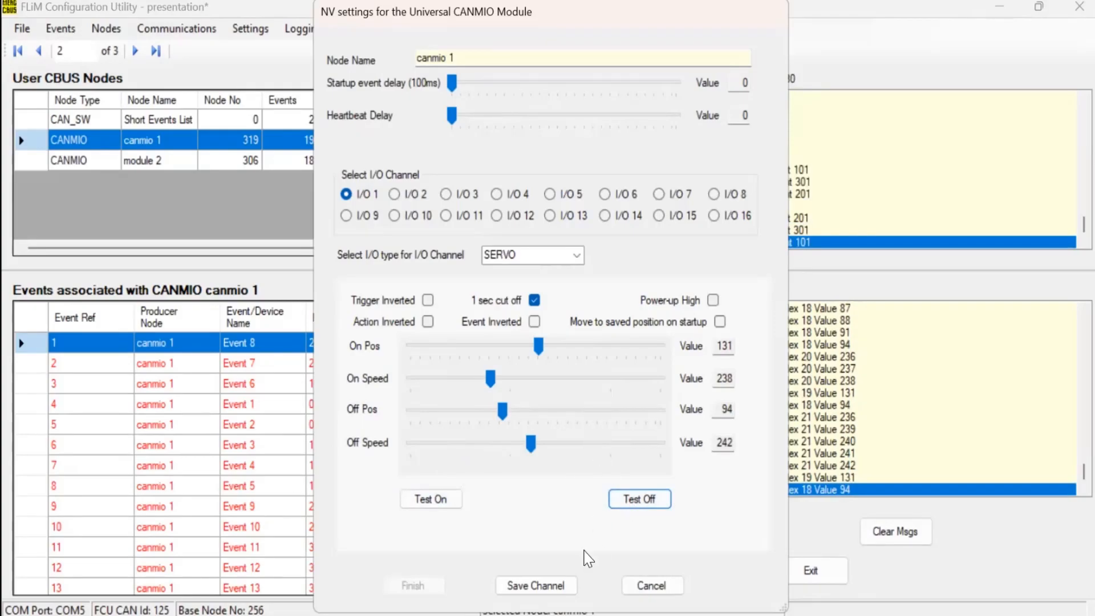
Save channel I/O 1's servo settings, write them to canmio 1, and reopen the node's NV settings
{"action": "left_click", "coordinate": [560, 588]}
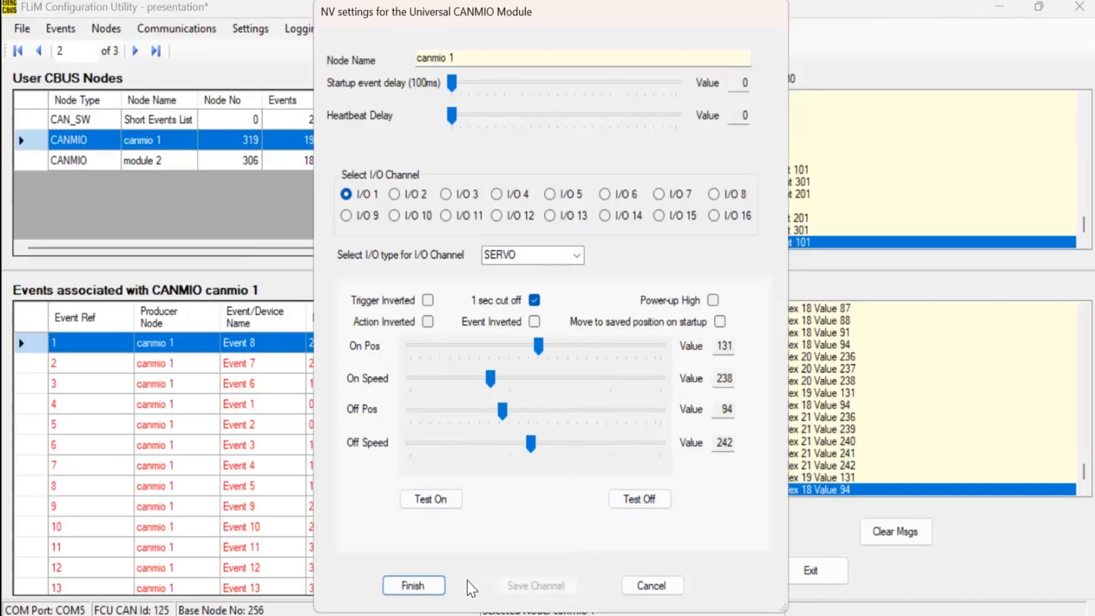
{"action": "left_click", "coordinate": [415, 586]}
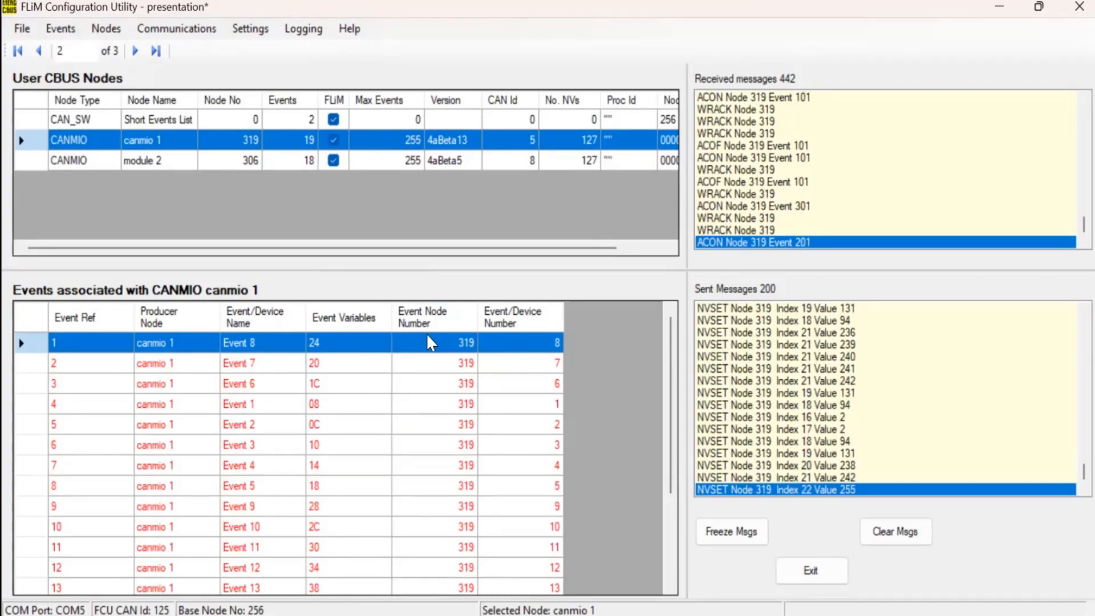
{"action": "double_click", "coordinate": [390, 147]}
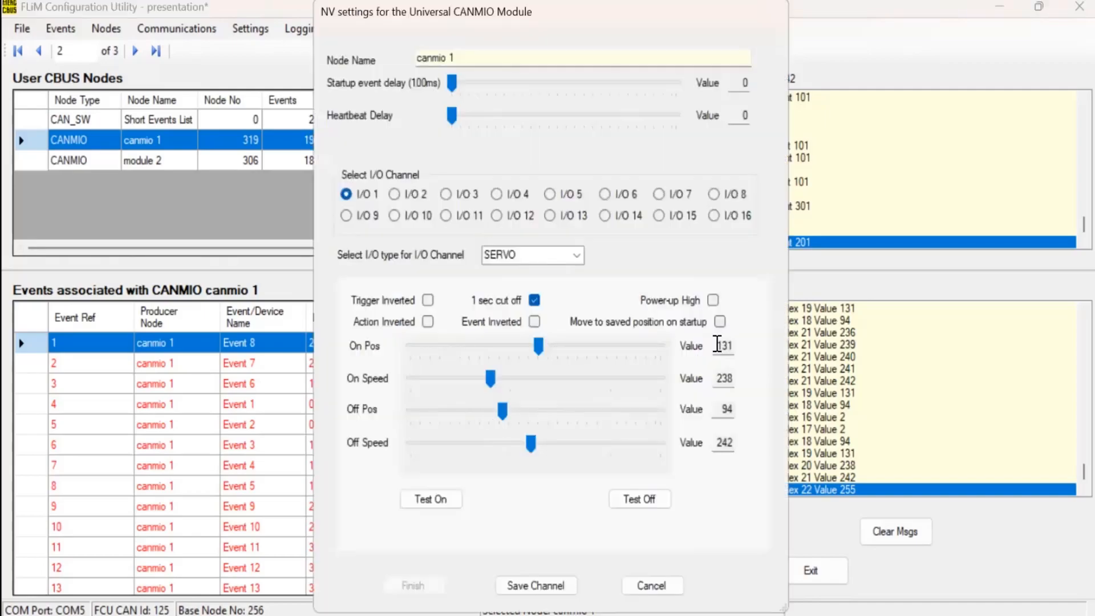
Set channel I/O 1's servo On Pos to 140 and raise it gradually to 169
{"action": "left_click_drag", "start_coordinate": [717, 346], "coordinate": [752, 354]}
{"action": "type", "text": "140"}
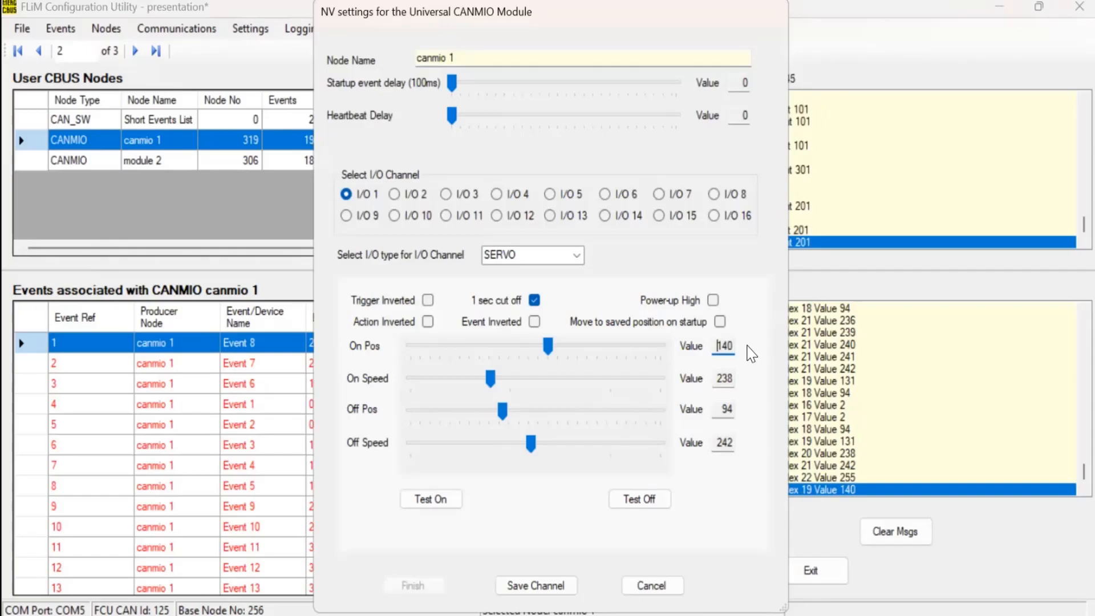
{"action": "left_click", "coordinate": [550, 350]}
{"action": "key", "text": "Right"}
{"action": "key", "text": "Right"}
{"action": "key", "text": "Right"}
{"action": "key", "text": "Right"}
{"action": "key", "text": "Right"}
{"action": "key", "text": "Right"}
{"action": "key", "text": "Right"}
{"action": "key", "text": "Right"}
{"action": "key", "text": "Right"}
{"action": "key", "text": "Right"}
{"action": "key", "text": "Right"}
{"action": "key", "text": "Right"}
{"action": "key", "text": "Right"}
{"action": "key", "text": "Right"}
{"action": "key", "text": "Right"}
{"action": "key", "text": "Right"}
{"action": "key", "text": "Right"}
{"action": "key", "text": "Right"}
{"action": "key", "text": "Right"}
{"action": "key", "text": "Right"}
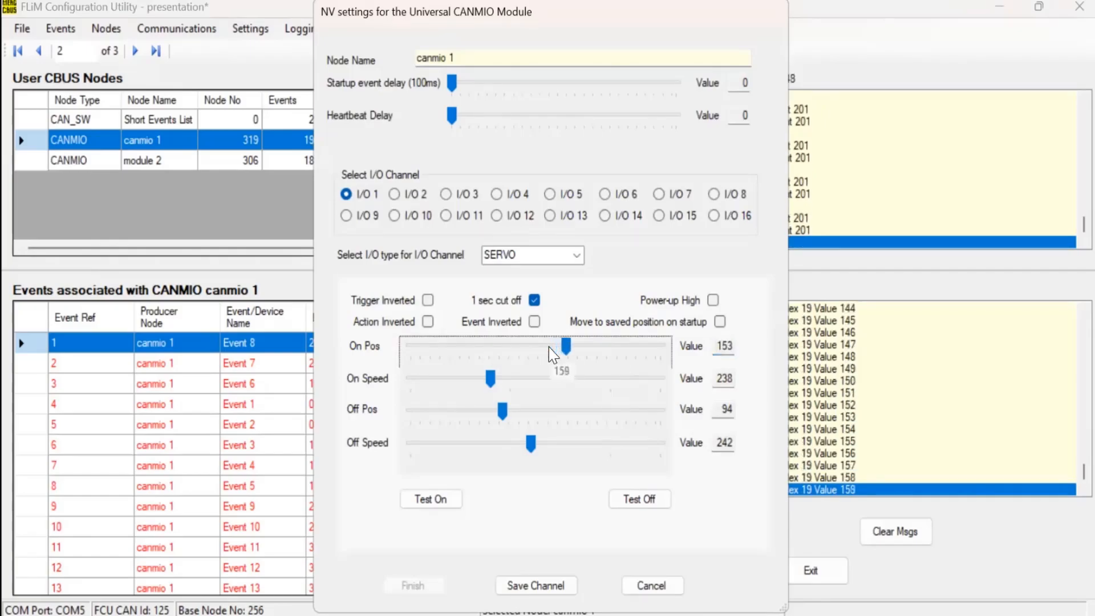
{"action": "key", "text": "Right"}
{"action": "key", "text": "Right"}
{"action": "key", "text": "Right"}
{"action": "key", "text": "Right"}
{"action": "key", "text": "Right"}
{"action": "key", "text": "Right"}
{"action": "key", "text": "Right"}
{"action": "key", "text": "Right"}
{"action": "key", "text": "Right"}
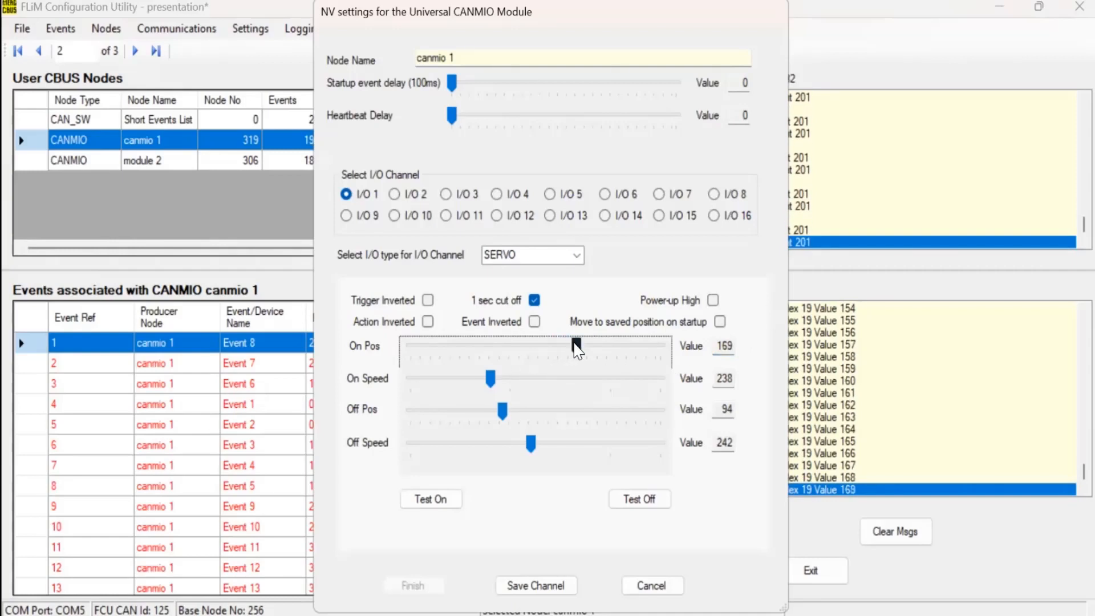
Lower channel I/O 1's servo On Pos gradually to 134
{"action": "key", "text": "Left"}
{"action": "key", "text": "Left"}
{"action": "key", "text": "Left"}
{"action": "key", "text": "Left"}
{"action": "key", "text": "Left"}
{"action": "key", "text": "Left"}
{"action": "key", "text": "Left"}
{"action": "key", "text": "Left"}
{"action": "key", "text": "Left"}
{"action": "key", "text": "Left"}
{"action": "key", "text": "Left"}
{"action": "key", "text": "Left"}
{"action": "key", "text": "Left"}
{"action": "key", "text": "Left"}
{"action": "key", "text": "Left"}
{"action": "key", "text": "Left"}
{"action": "key", "text": "Left"}
{"action": "key", "text": "Left"}
{"action": "key", "text": "Left"}
{"action": "key", "text": "Left"}
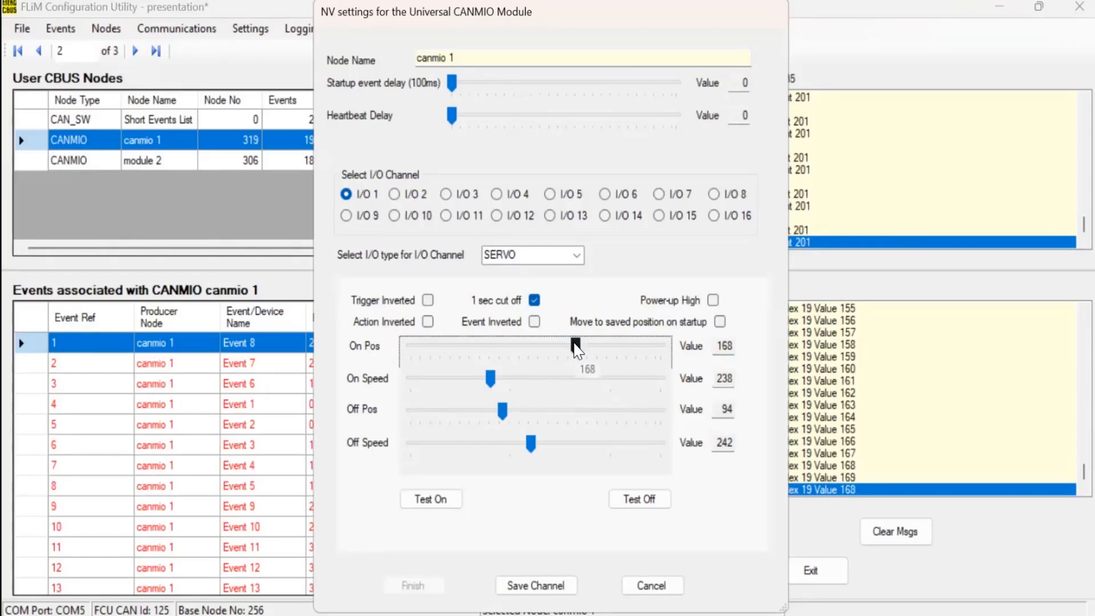
{"action": "key", "text": "Left"}
{"action": "key", "text": "Left"}
{"action": "key", "text": "Left"}
{"action": "key", "text": "Left"}
{"action": "key", "text": "Left"}
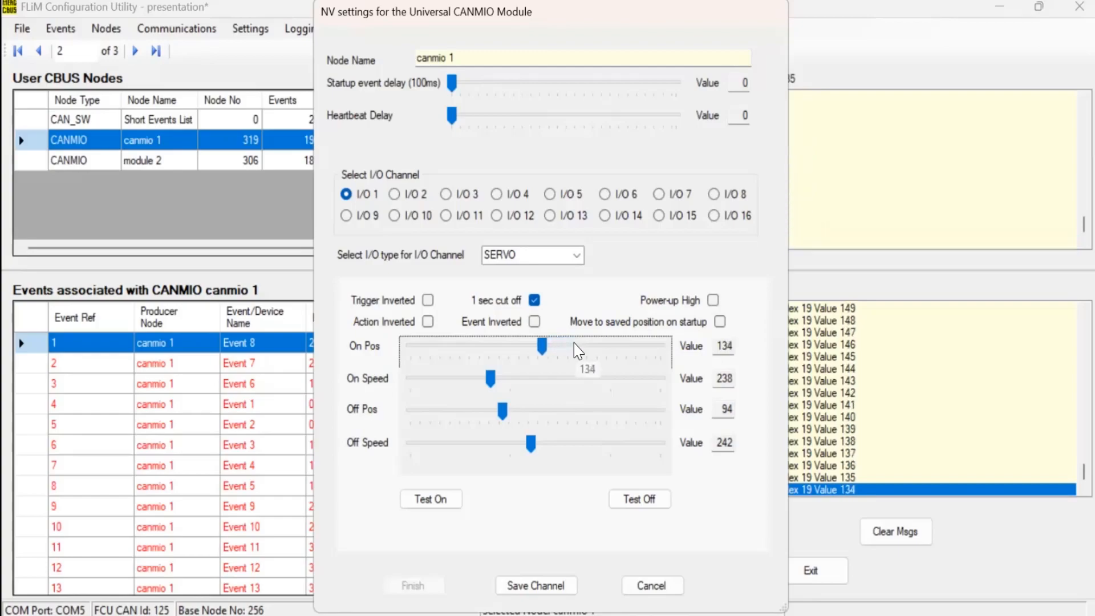
Raise channel I/O 1's servo On Pos to 158, then save the channel and write the settings to canmio 1
{"action": "key", "text": "Right"}
{"action": "key", "text": "Right"}
{"action": "key", "text": "Right"}
{"action": "key", "text": "Right"}
{"action": "key", "text": "Right"}
{"action": "key", "text": "Right"}
{"action": "key", "text": "Right"}
{"action": "key", "text": "Right"}
{"action": "key", "text": "Right"}
{"action": "key", "text": "Right"}
{"action": "key", "text": "Right"}
{"action": "key", "text": "Right"}
{"action": "key", "text": "Right"}
{"action": "key", "text": "Right"}
{"action": "key", "text": "Right"}
{"action": "key", "text": "Right"}
{"action": "key", "text": "Right"}
{"action": "key", "text": "Right"}
{"action": "key", "text": "Right"}
{"action": "key", "text": "Right"}
{"action": "key", "text": "Right"}
{"action": "key", "text": "Right"}
{"action": "key", "text": "Right"}
{"action": "key", "text": "Right"}
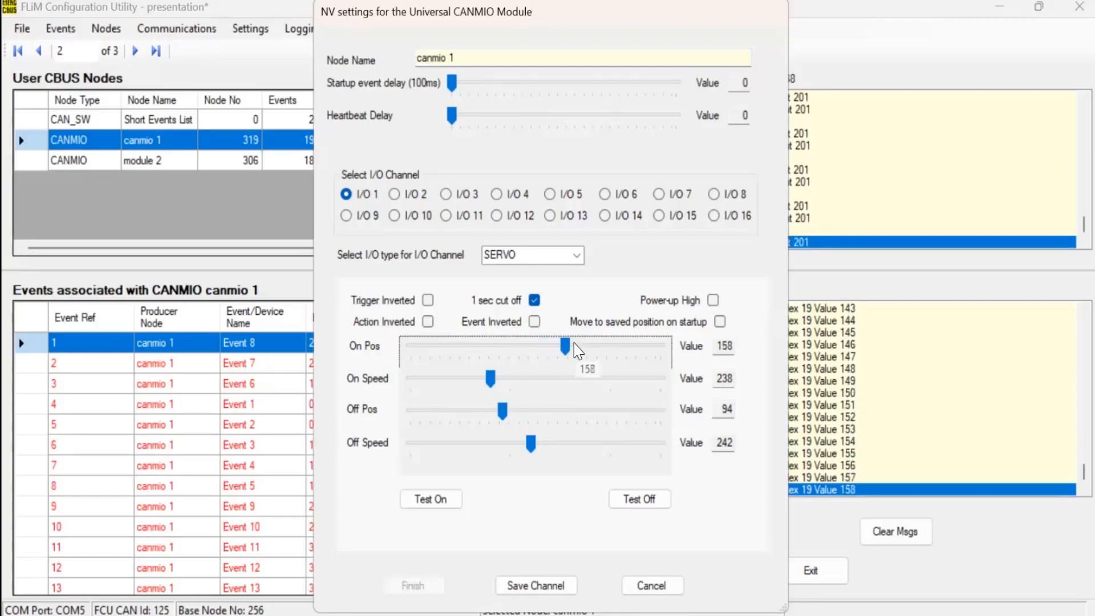
{"action": "key", "text": "Return"}
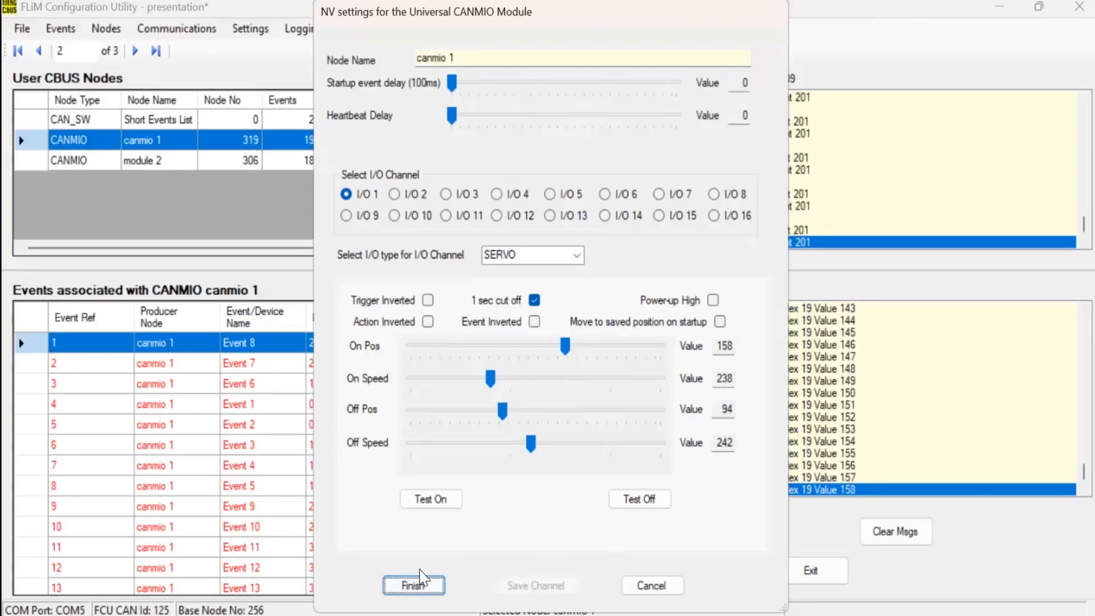
{"action": "key", "text": "Return"}
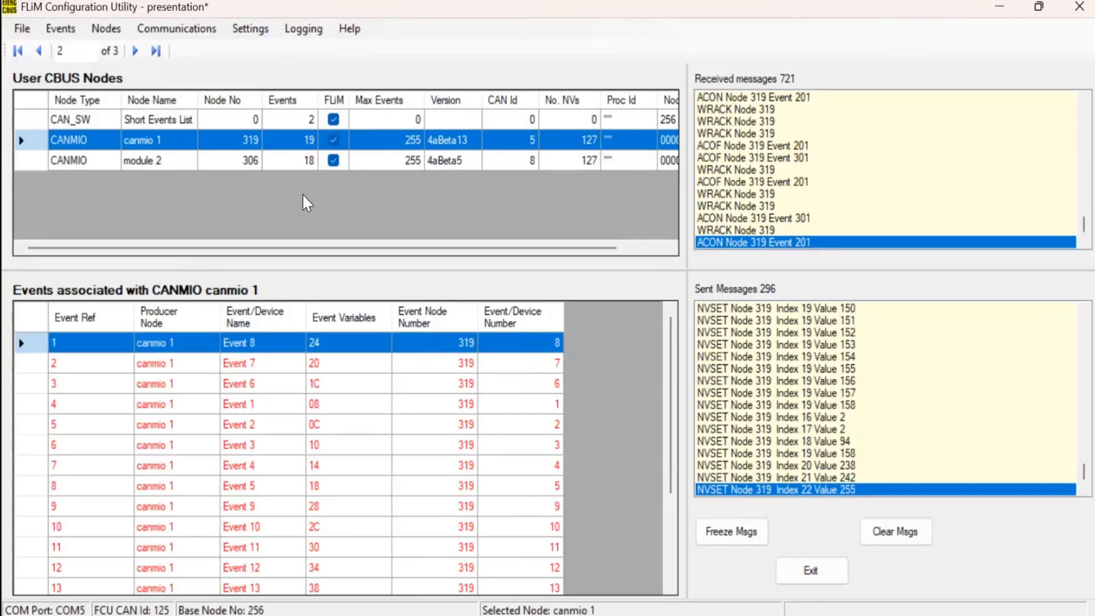
Test the off and on positions of module 2's servo on I/O 1, then save its channel settings to the node
{"action": "left_click", "coordinate": [276, 161]}
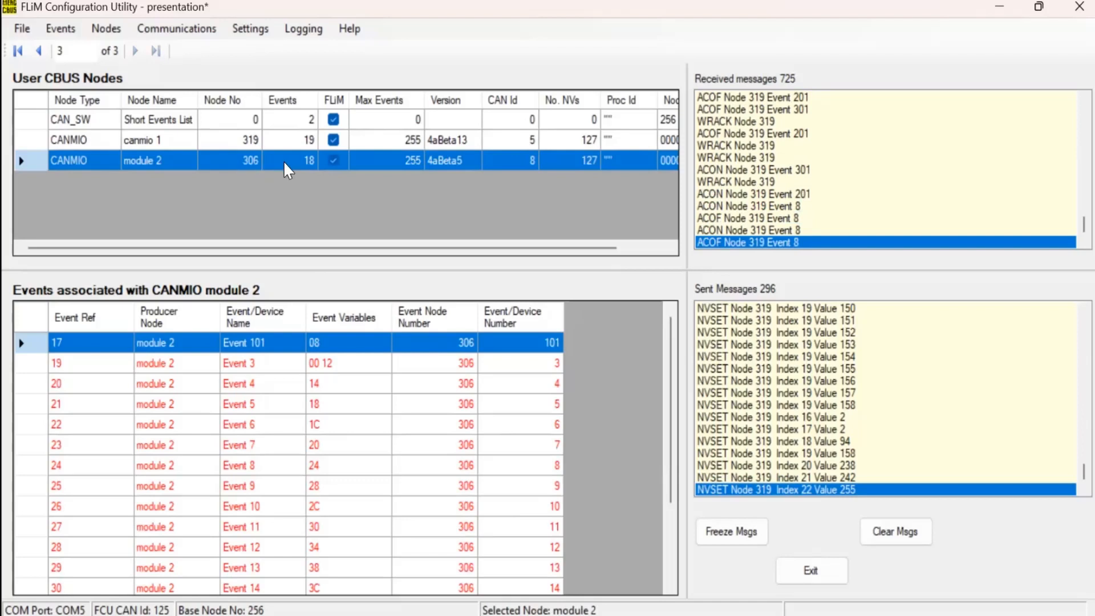
{"action": "double_click", "coordinate": [283, 161]}
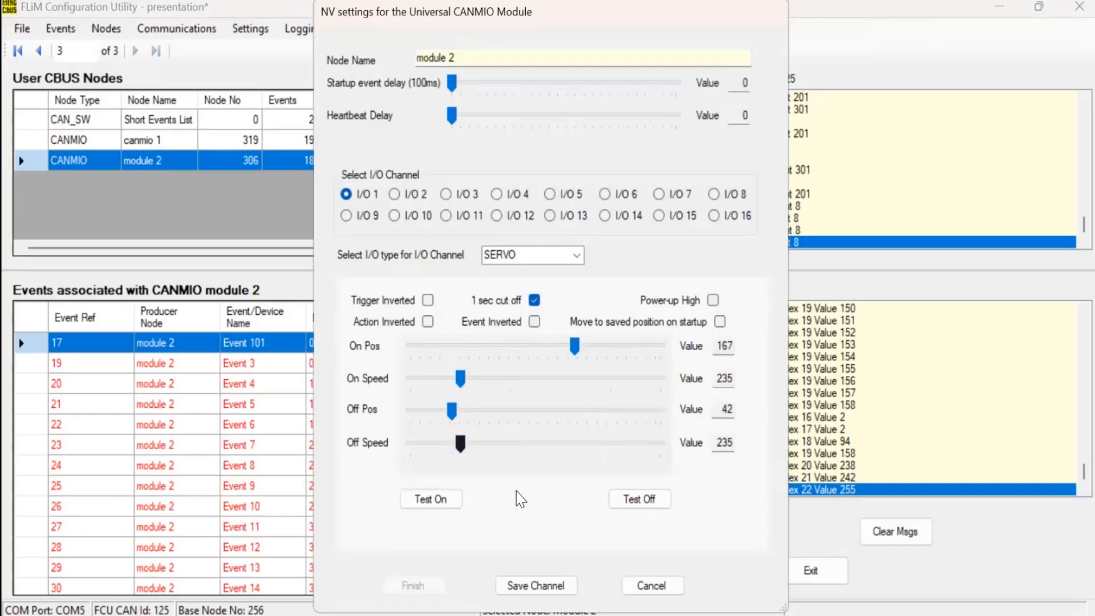
{"action": "left_click", "coordinate": [646, 499]}
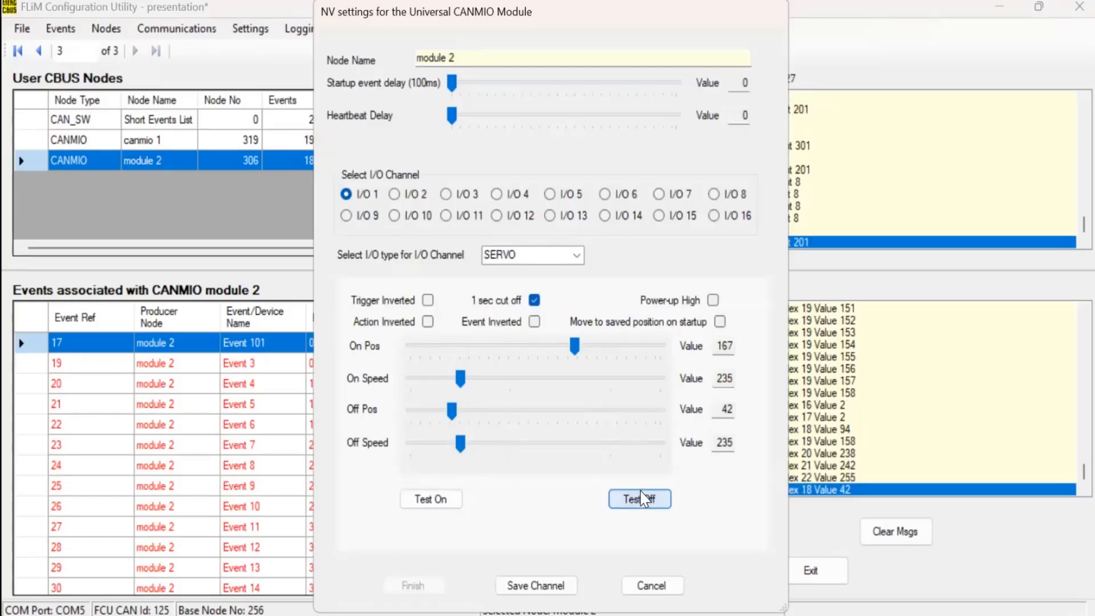
{"action": "left_click", "coordinate": [431, 500]}
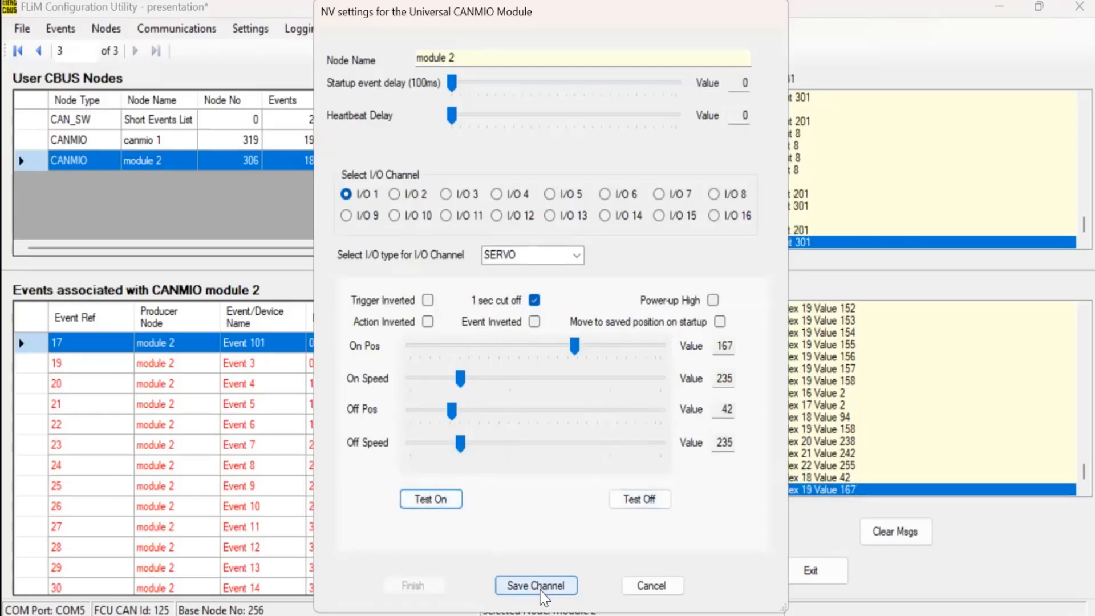
{"action": "left_click", "coordinate": [536, 585]}
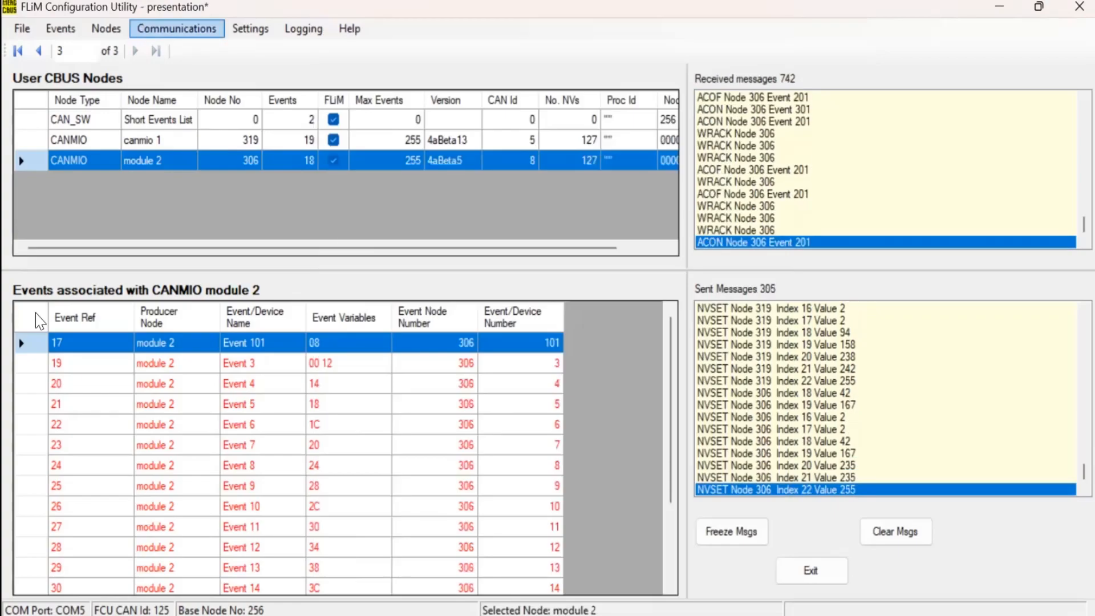
Assign canmio 1's Event 8 to module 2 so that its event setup opens
{"action": "left_click", "coordinate": [215, 142]}
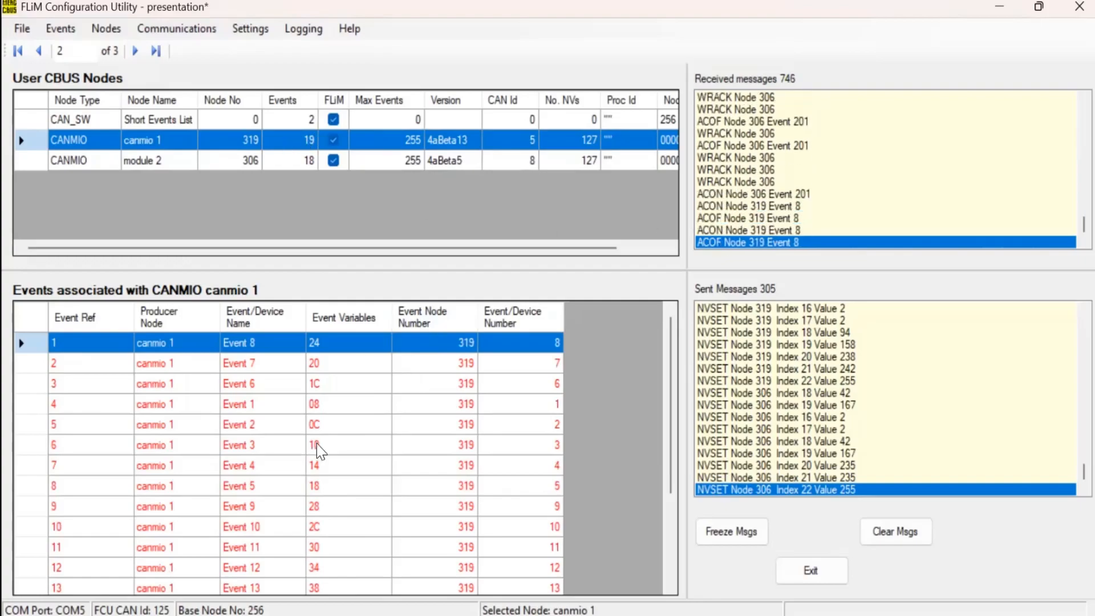
{"action": "scroll", "coordinate": [533, 522], "scroll_direction": "down", "scroll_amount": 3}
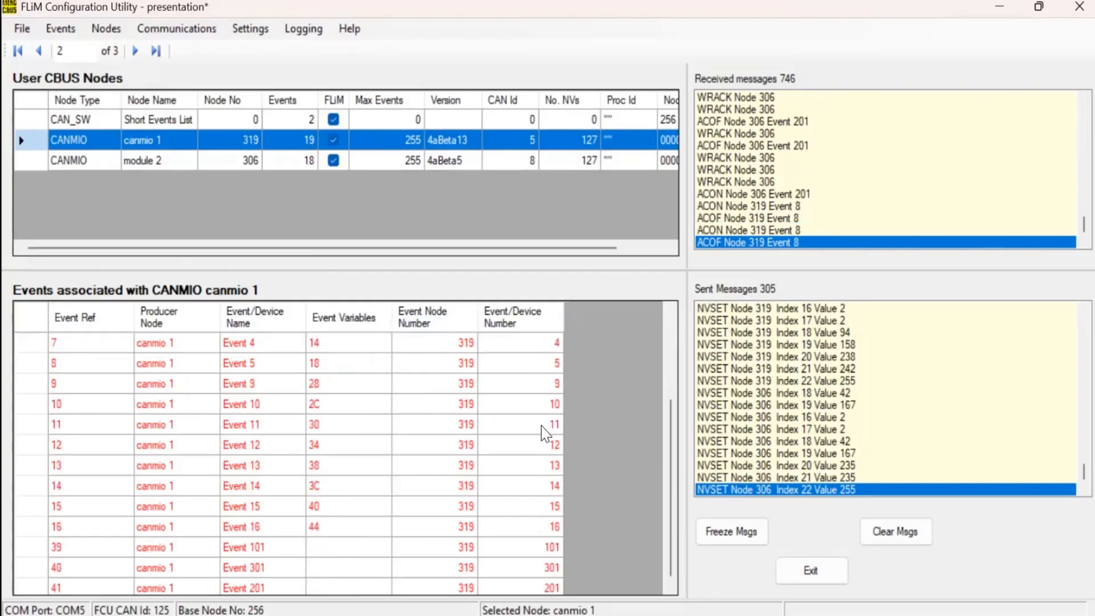
{"action": "scroll", "coordinate": [527, 478], "scroll_direction": "up", "scroll_amount": 3}
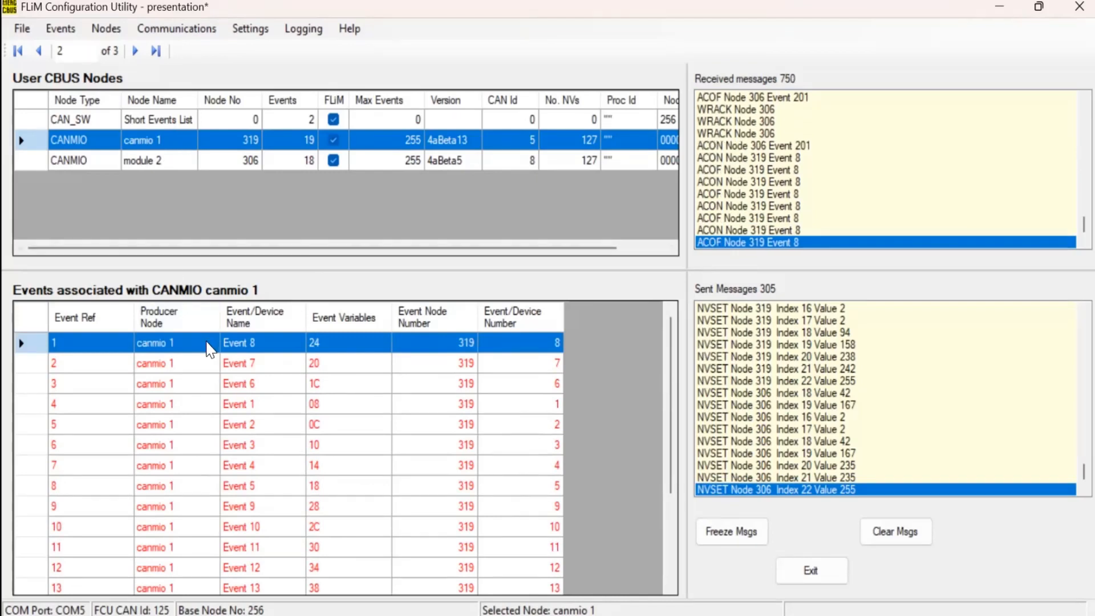
{"action": "left_click_drag", "start_coordinate": [207, 347], "coordinate": [263, 234]}
{"action": "left_click_drag", "start_coordinate": [191, 348], "coordinate": [259, 215]}
{"action": "left_click_drag", "start_coordinate": [293, 162], "coordinate": [293, 165]}
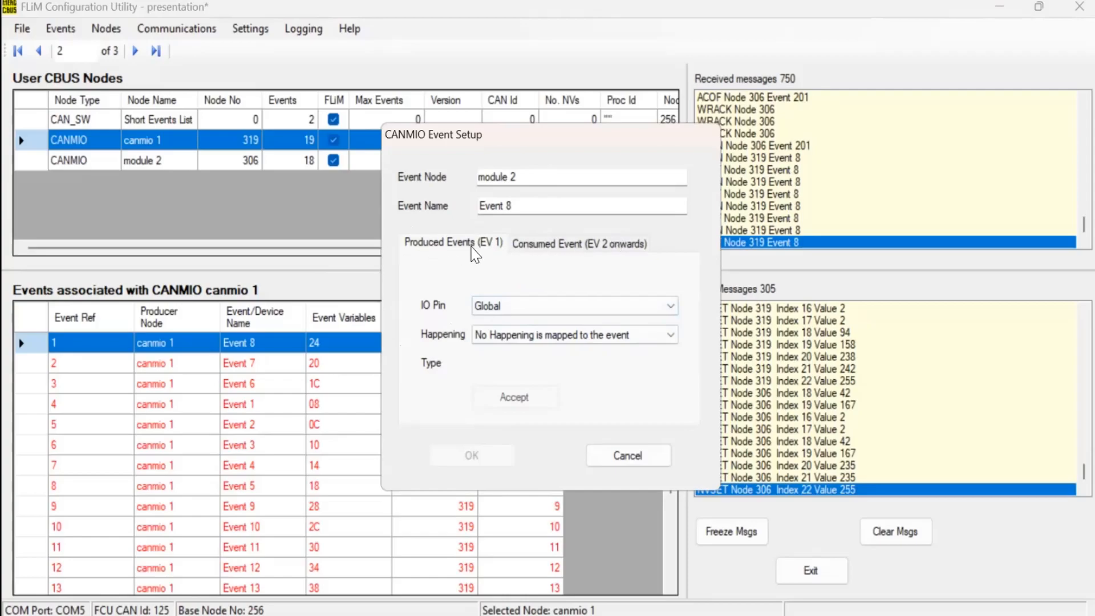
Configure Event 8 as a consumed event with EV# 2, IO Pin 1 and the Change action
{"action": "left_click", "coordinate": [551, 245]}
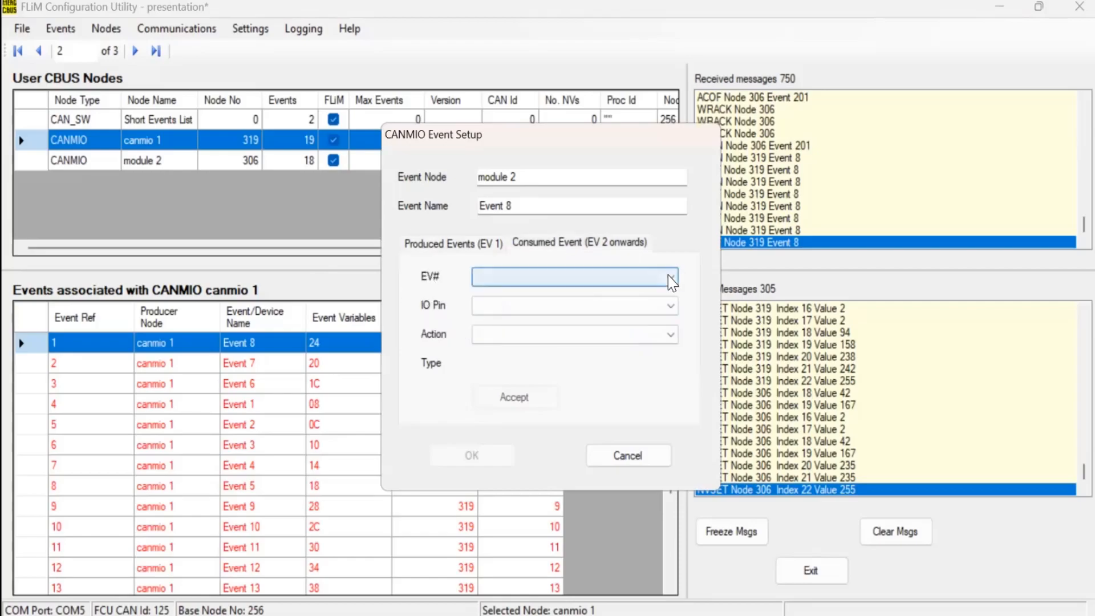
{"action": "left_click", "coordinate": [671, 310]}
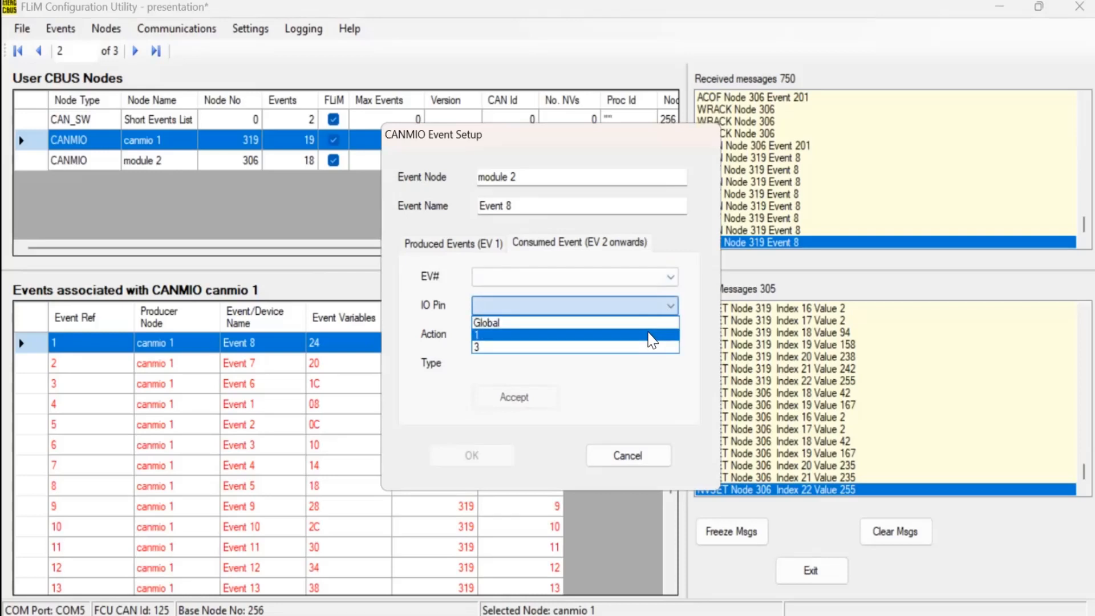
{"action": "left_click", "coordinate": [653, 340]}
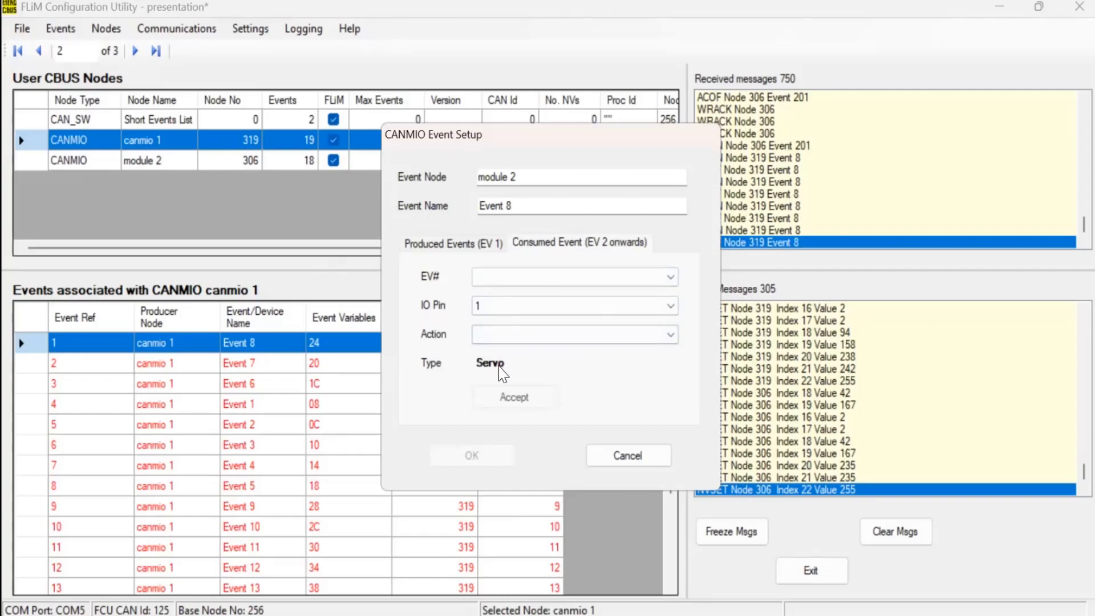
{"action": "left_click", "coordinate": [542, 275]}
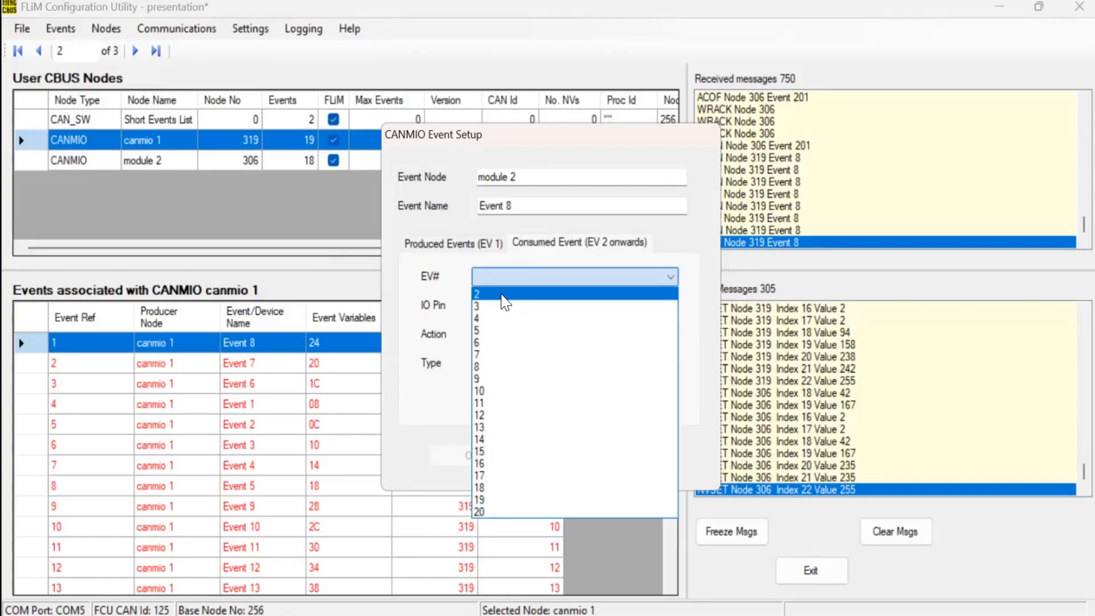
{"action": "left_click", "coordinate": [505, 297]}
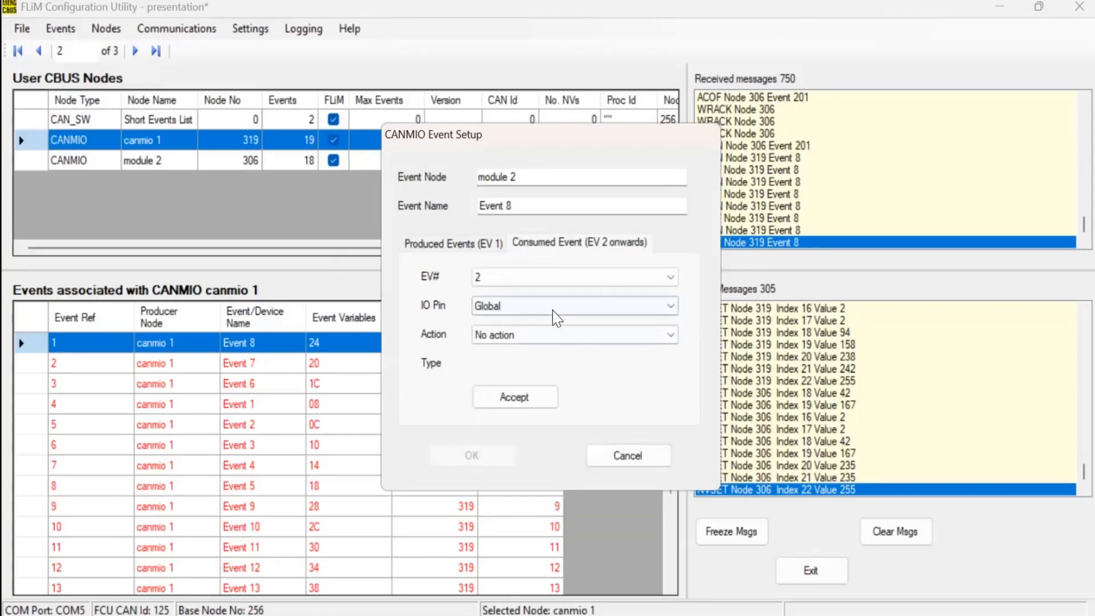
{"action": "left_click", "coordinate": [518, 303]}
{"action": "left_click", "coordinate": [516, 336]}
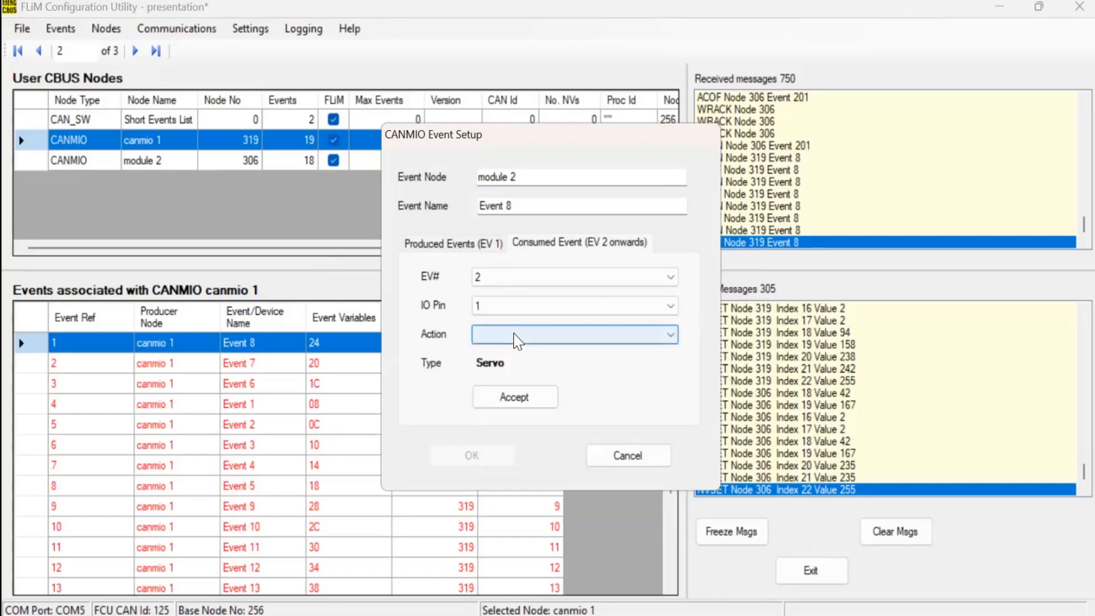
{"action": "left_click", "coordinate": [517, 336]}
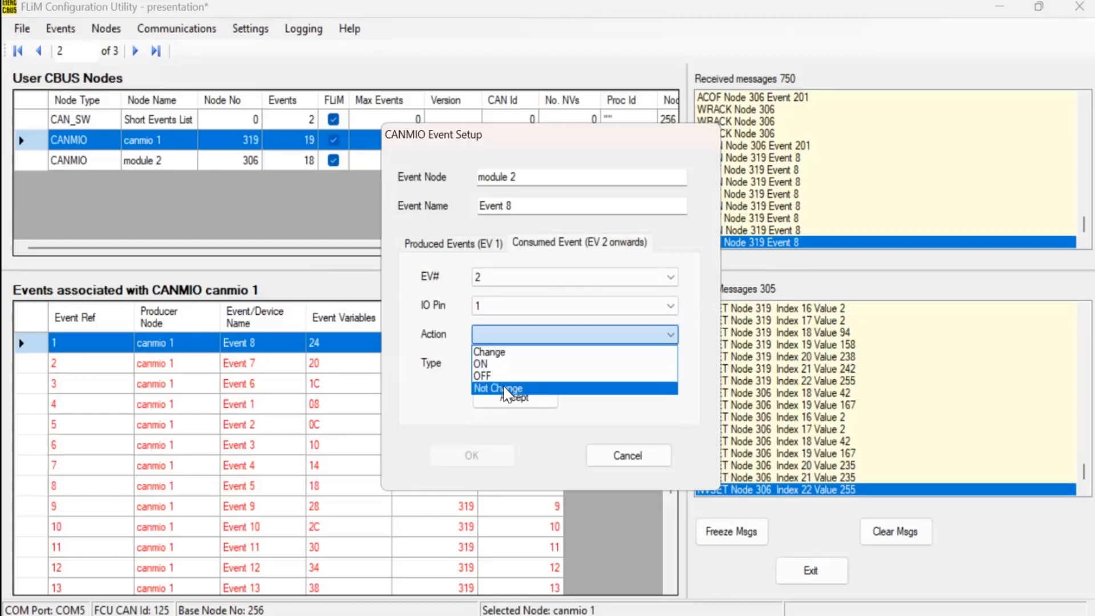
{"action": "left_click", "coordinate": [506, 353]}
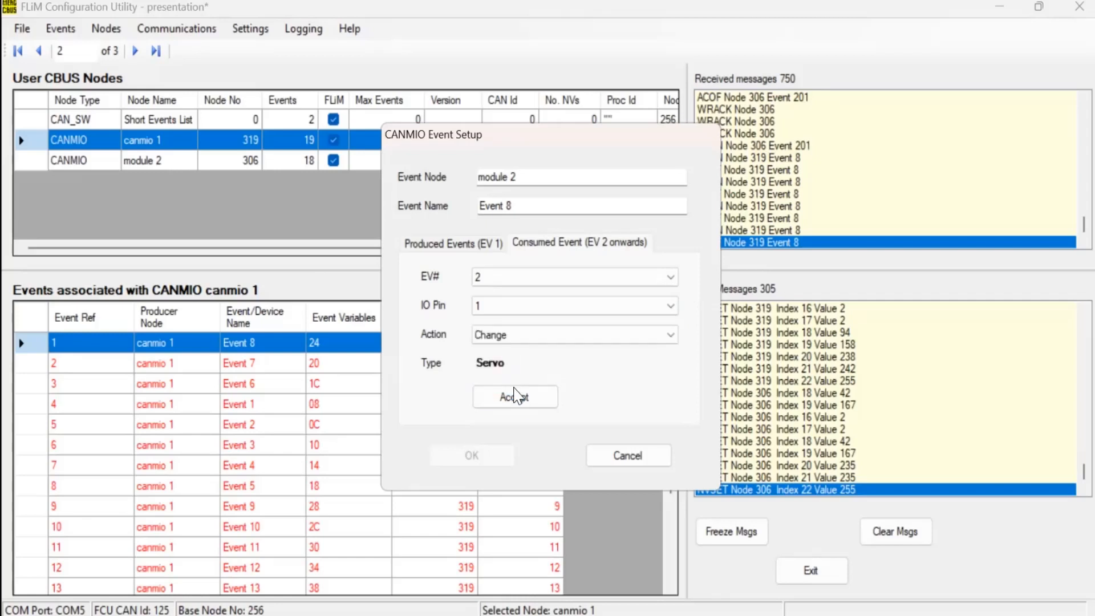
Accept the consumed event settings and teach Event 8 to module 2
{"action": "left_click", "coordinate": [522, 401]}
{"action": "left_click", "coordinate": [901, 533]}
{"action": "left_click", "coordinate": [519, 403]}
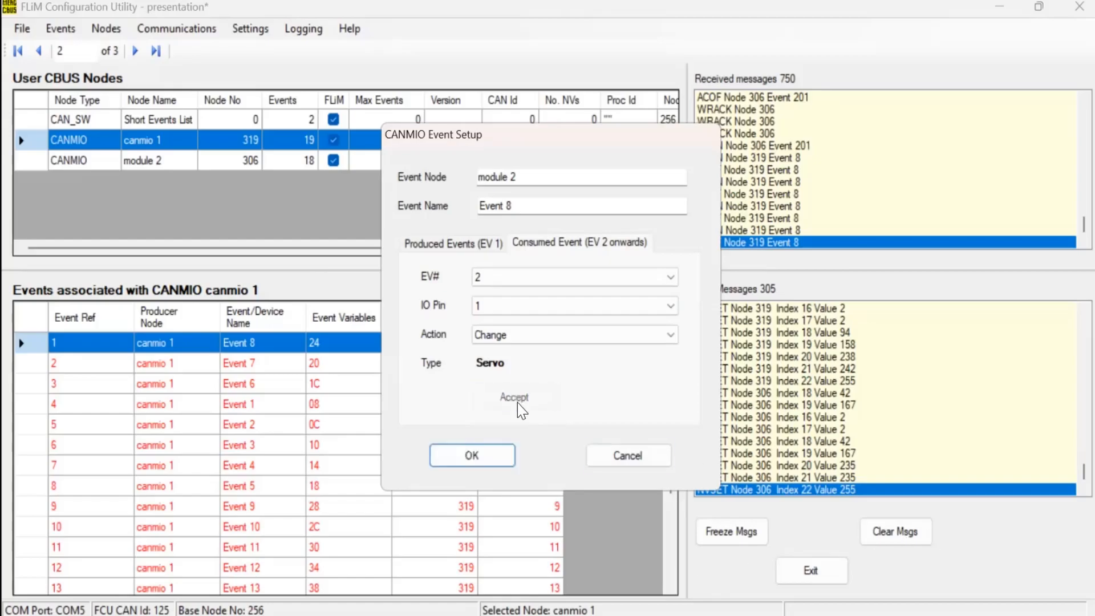
{"action": "left_click", "coordinate": [486, 458]}
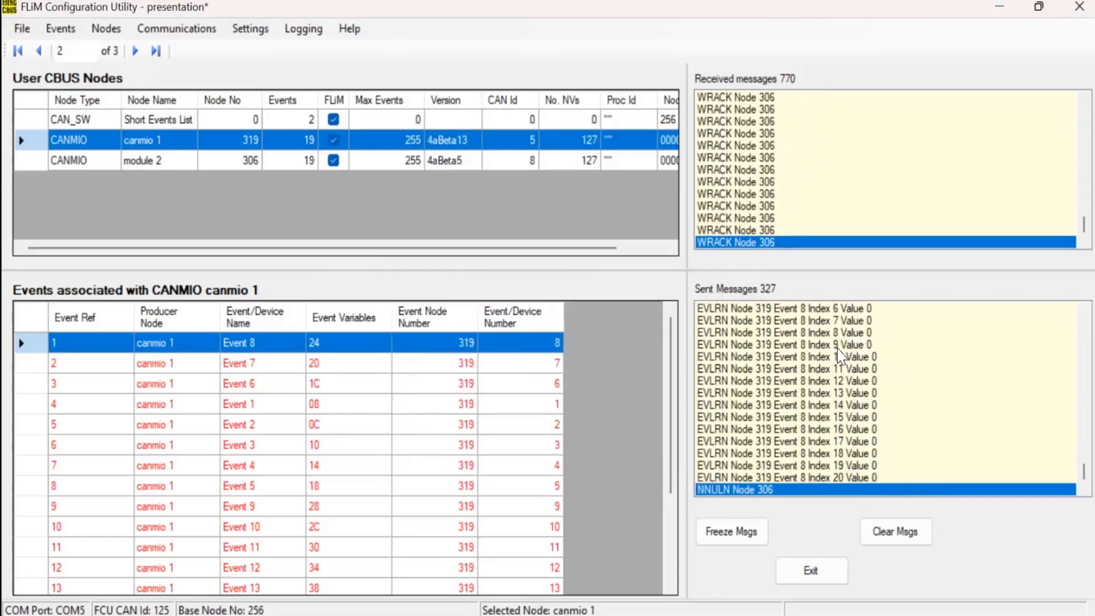
Review the sent event-learning messages and check module 2's event list for canmio 1's Event 8
{"action": "scroll", "coordinate": [840, 340], "scroll_direction": "up", "scroll_amount": 3}
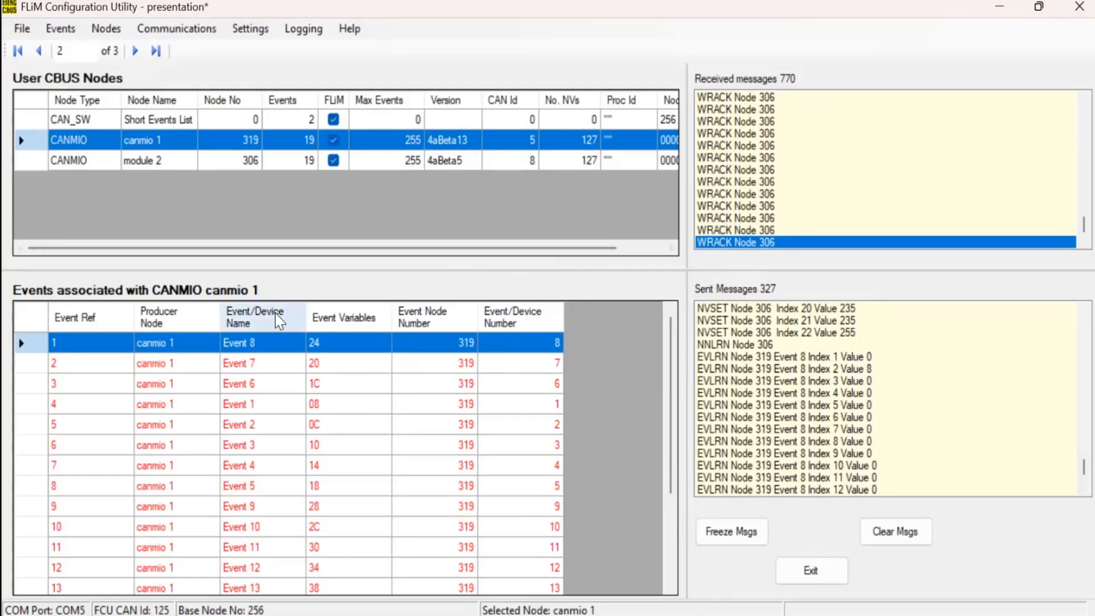
{"action": "left_click", "coordinate": [298, 164]}
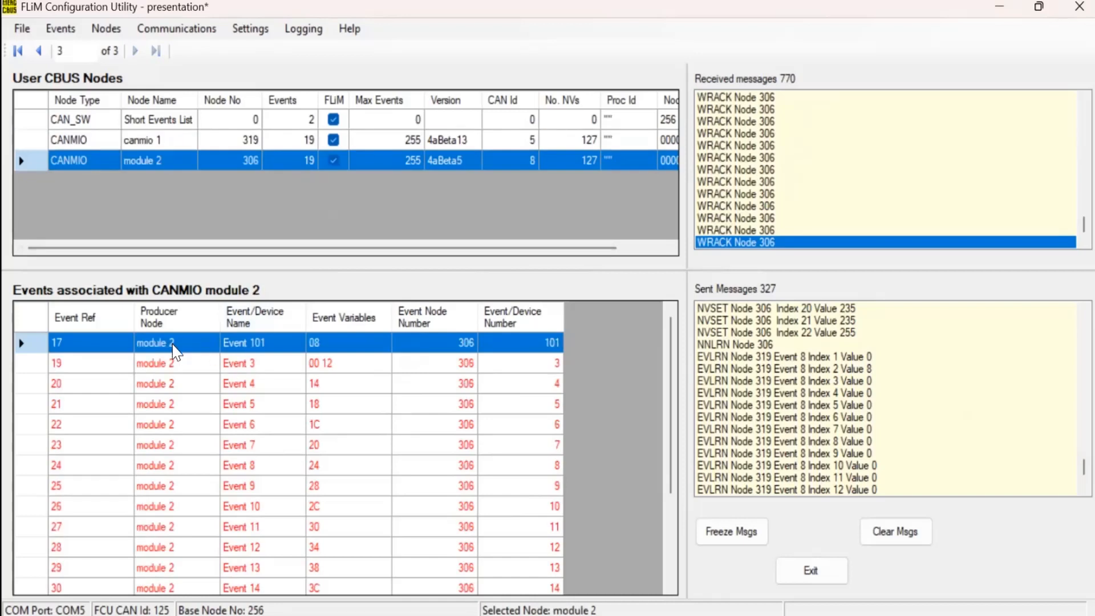
{"action": "scroll", "coordinate": [190, 371], "scroll_direction": "down", "scroll_amount": 3}
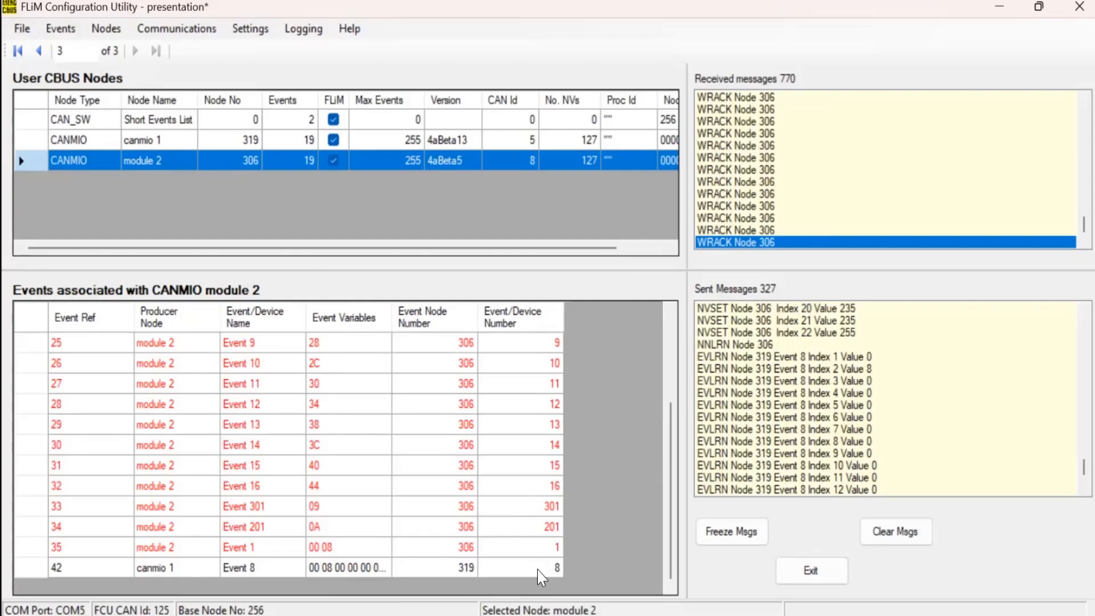
{"action": "right_click", "coordinate": [373, 158]}
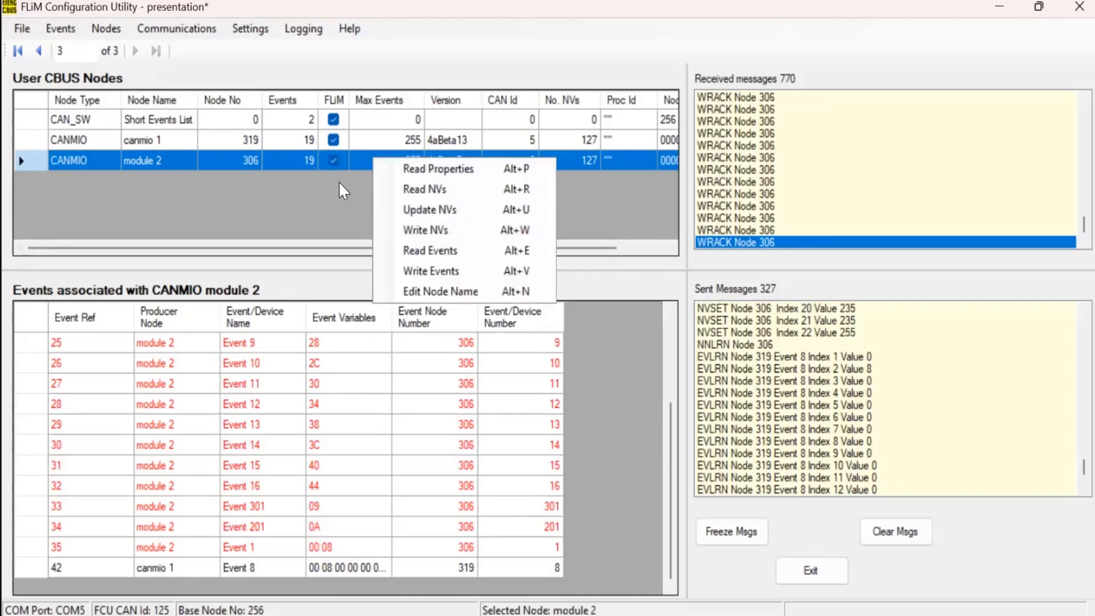
{"action": "left_click", "coordinate": [321, 519]}
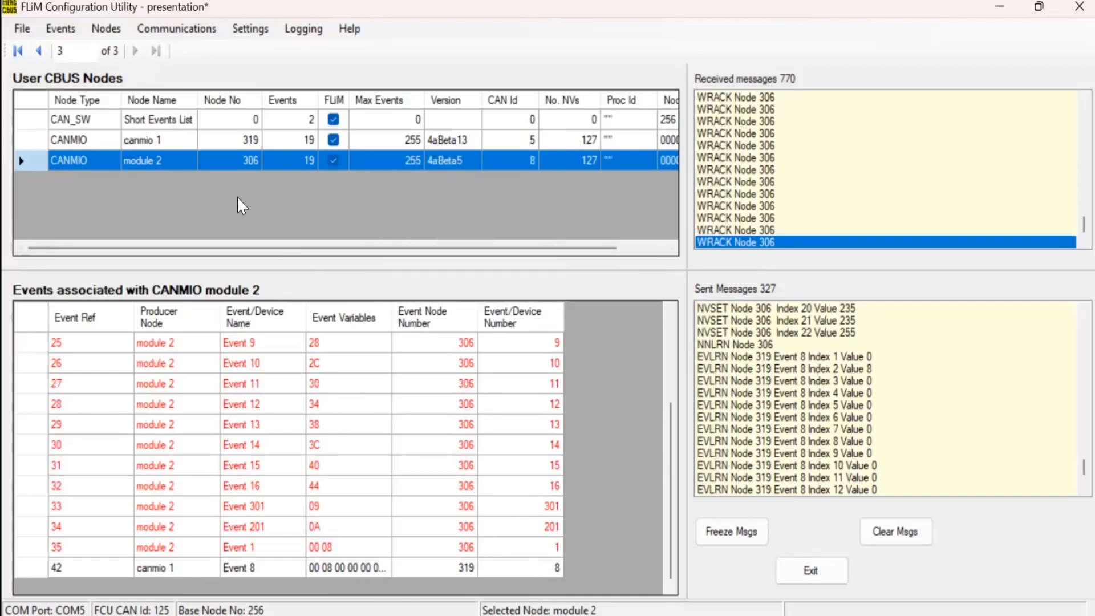
Send an Event On for canmio 1's Event 8
{"action": "left_click", "coordinate": [217, 139]}
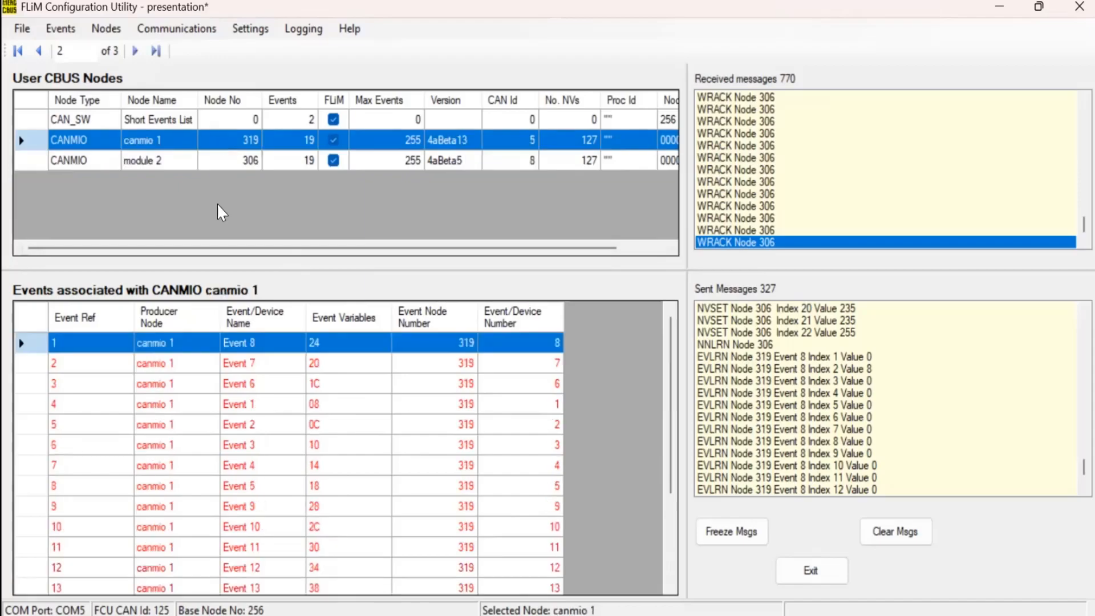
{"action": "right_click", "coordinate": [270, 347]}
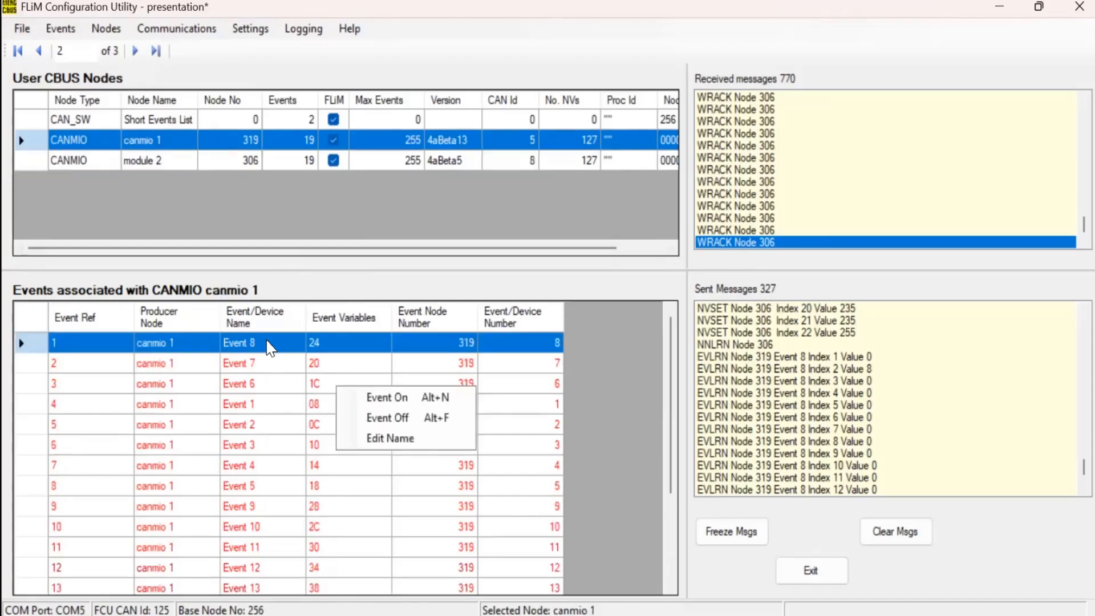
{"action": "right_click", "coordinate": [268, 344]}
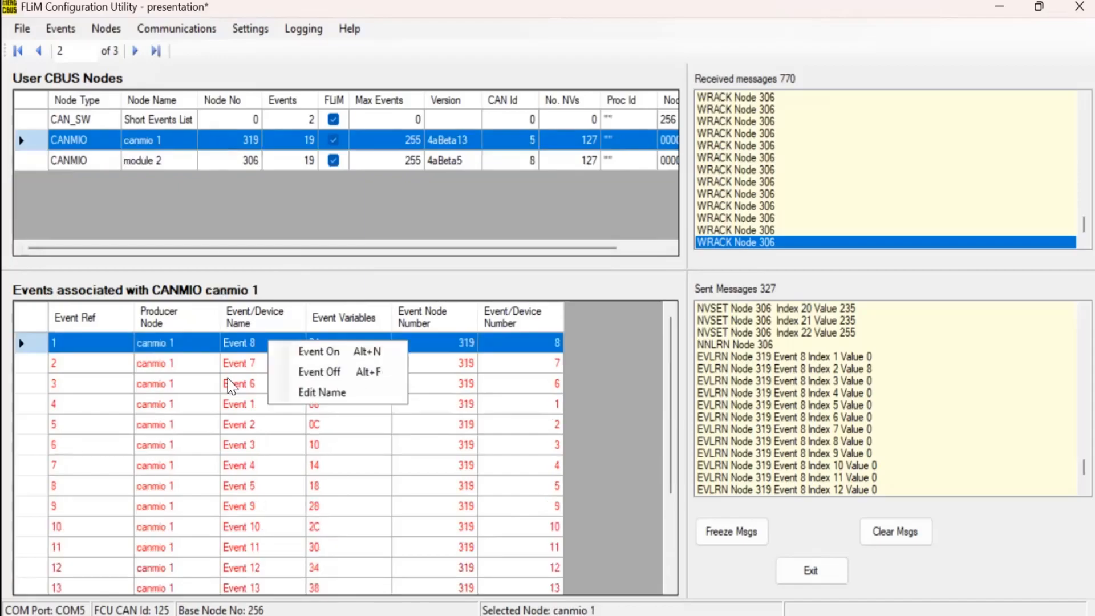
{"action": "left_click", "coordinate": [330, 354]}
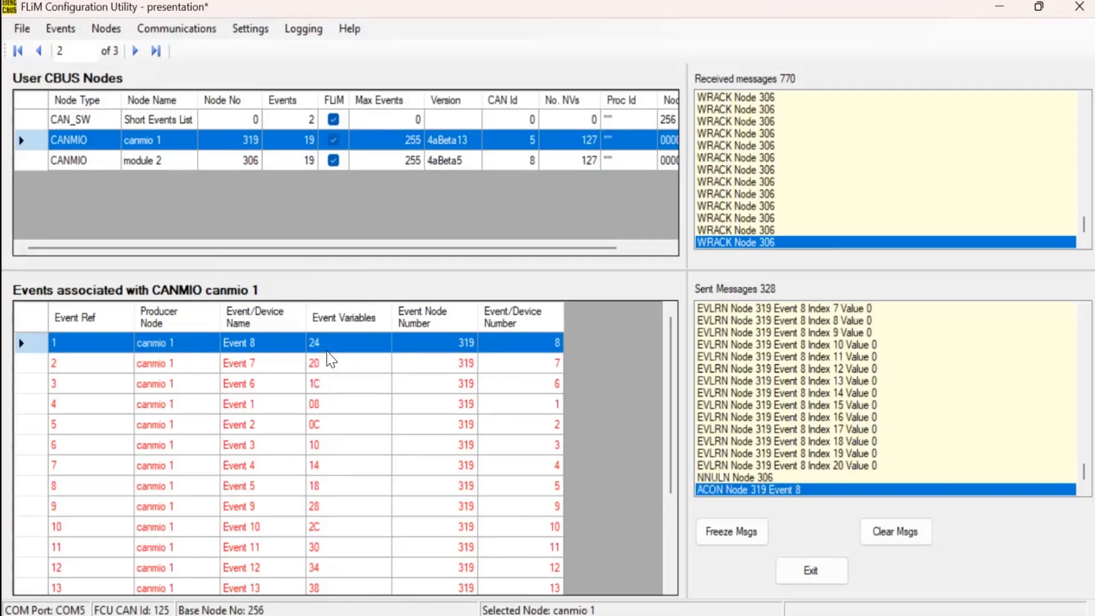
Send an Event Off followed by another Event On for canmio 1's Event 8
{"action": "right_click", "coordinate": [339, 344]}
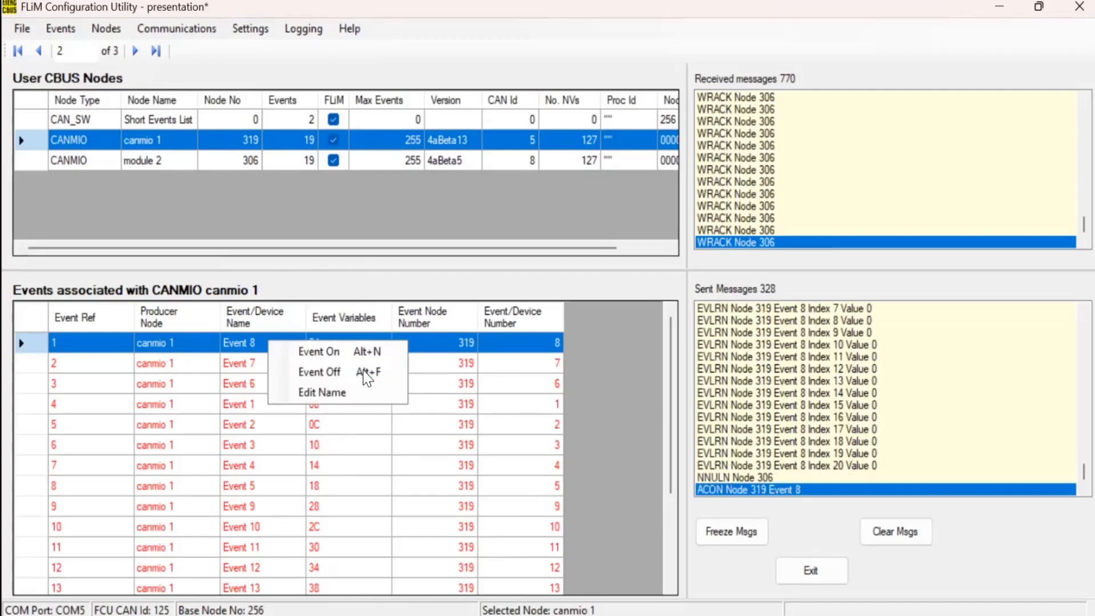
{"action": "right_click", "coordinate": [363, 370]}
{"action": "left_click", "coordinate": [364, 374]}
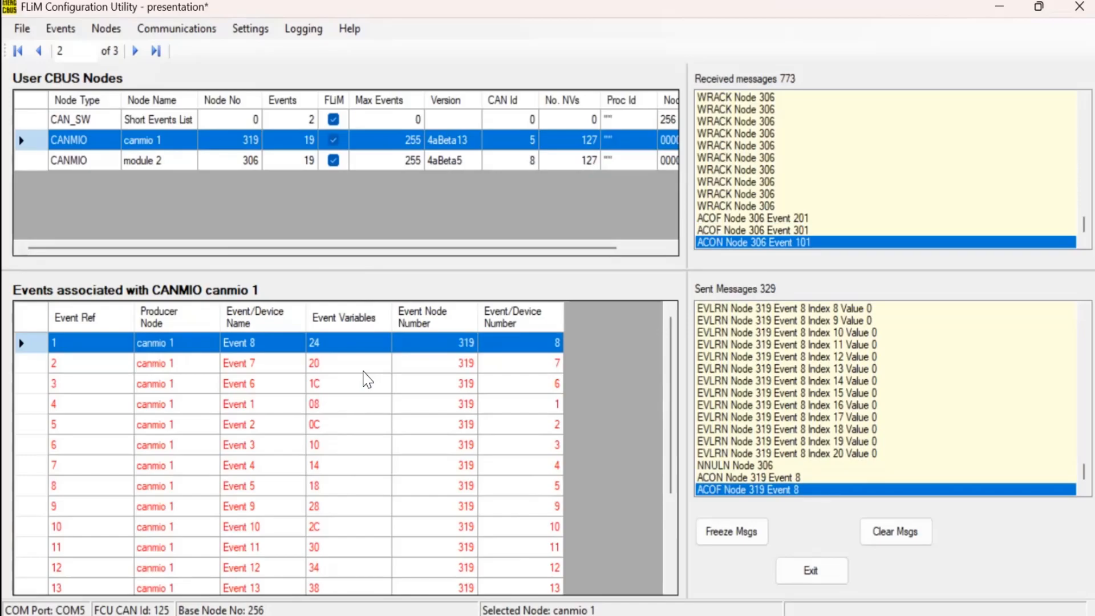
{"action": "right_click", "coordinate": [341, 347]}
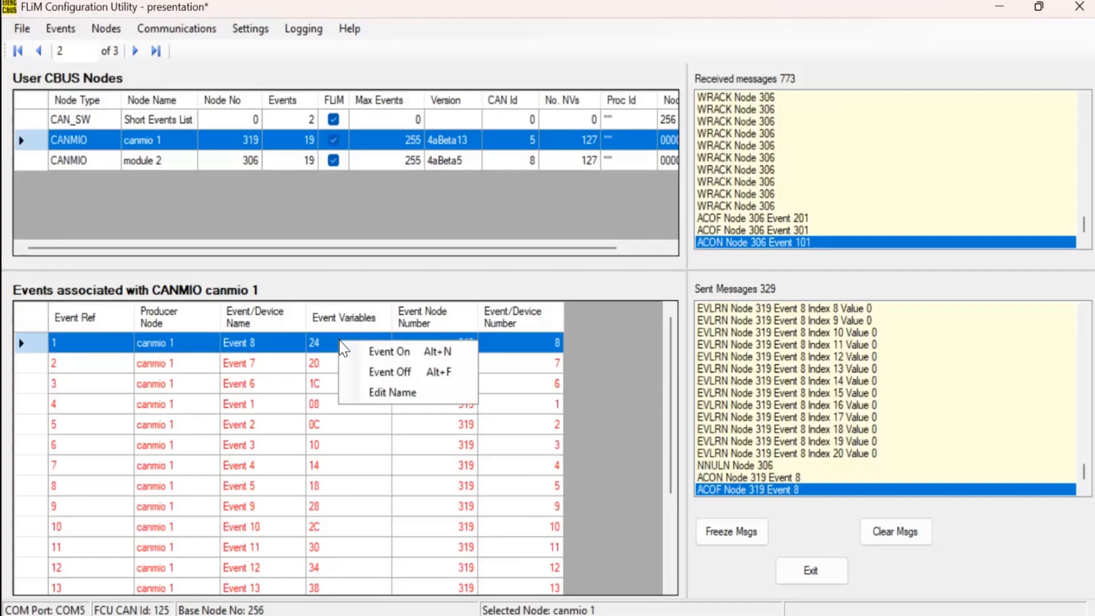
{"action": "left_click", "coordinate": [388, 352]}
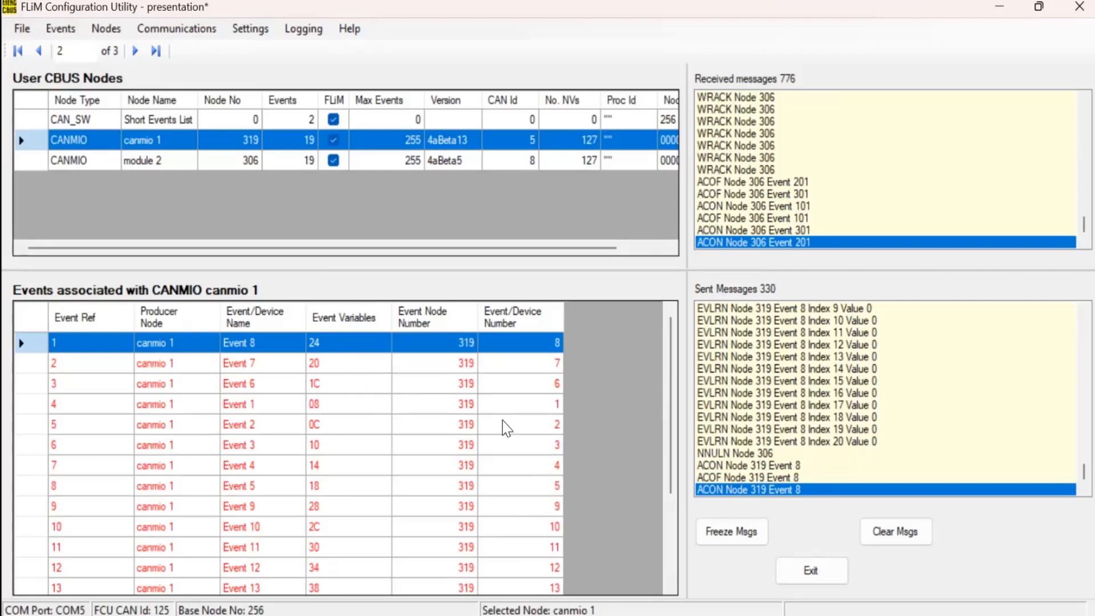
Review module 2's event list through canmio 1's Event 8 and clear the received and sent message logs
{"action": "left_click", "coordinate": [302, 162]}
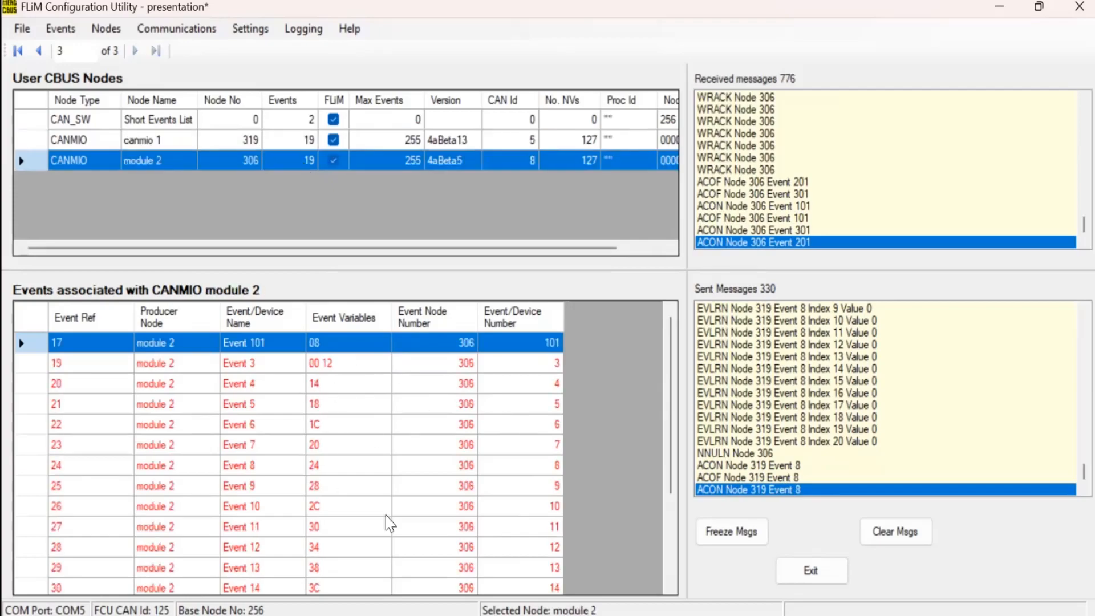
{"action": "scroll", "coordinate": [396, 429], "scroll_direction": "down", "scroll_amount": 3}
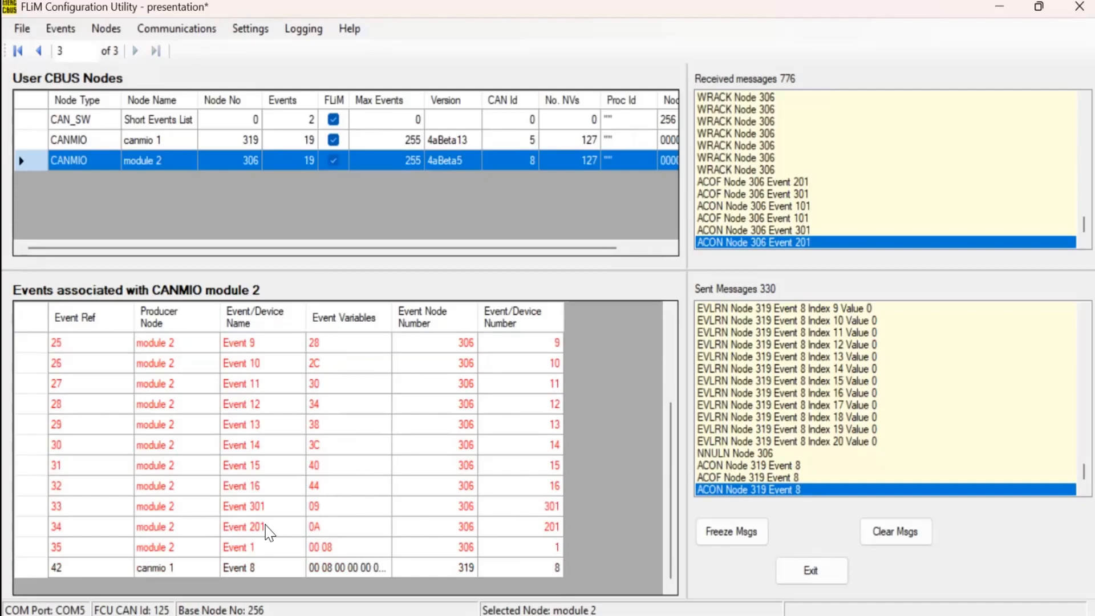
{"action": "scroll", "coordinate": [299, 393], "scroll_direction": "up", "scroll_amount": 1}
{"action": "scroll", "coordinate": [294, 348], "scroll_direction": "up", "scroll_amount": 2}
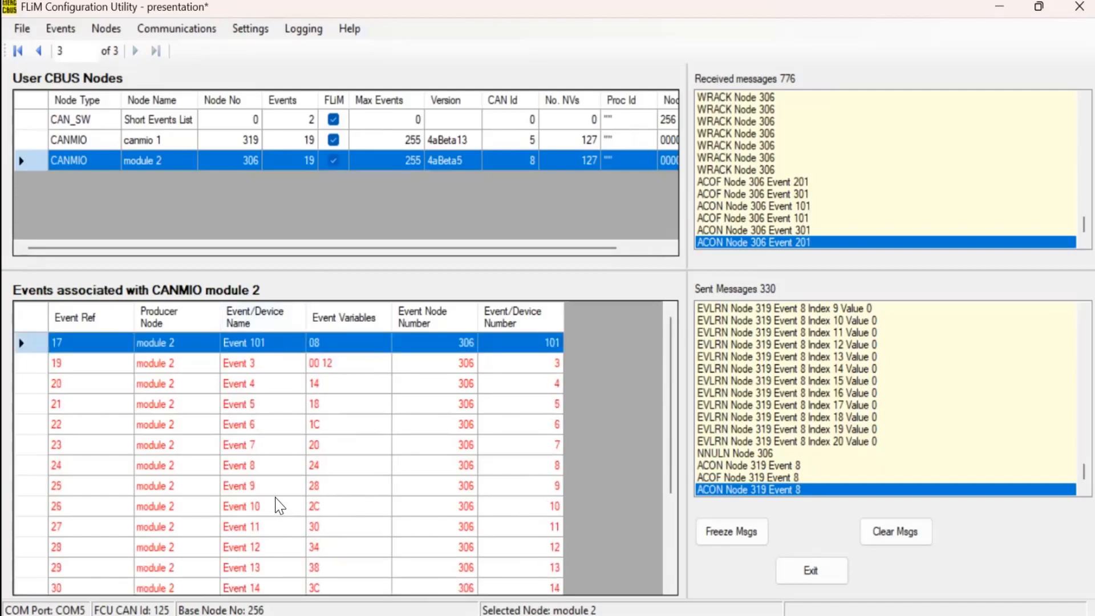
{"action": "scroll", "coordinate": [280, 505], "scroll_direction": "down", "scroll_amount": 3}
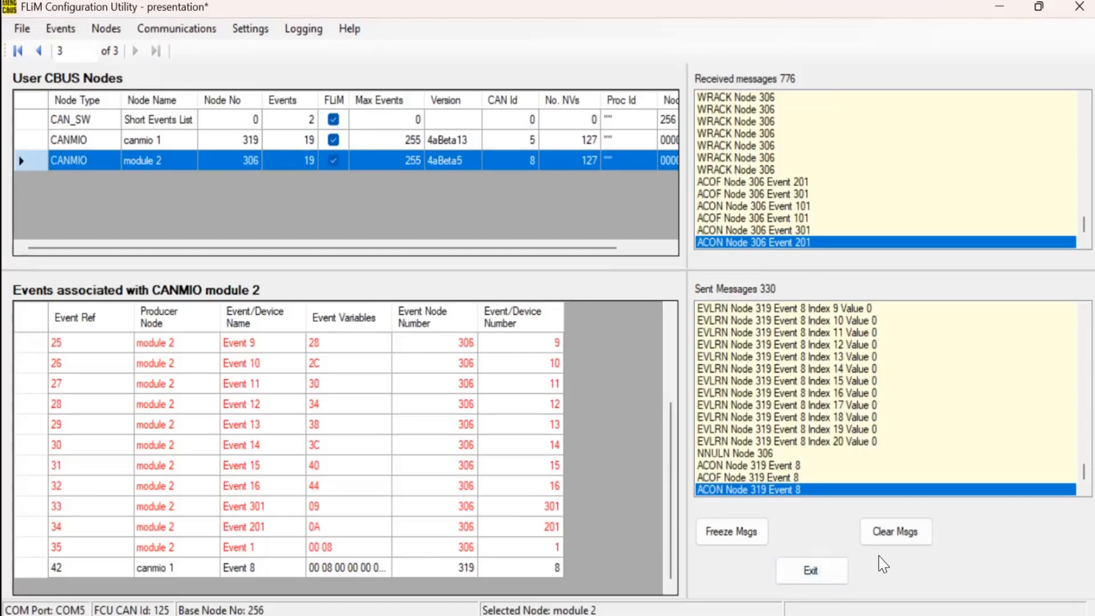
{"action": "left_click", "coordinate": [895, 536]}
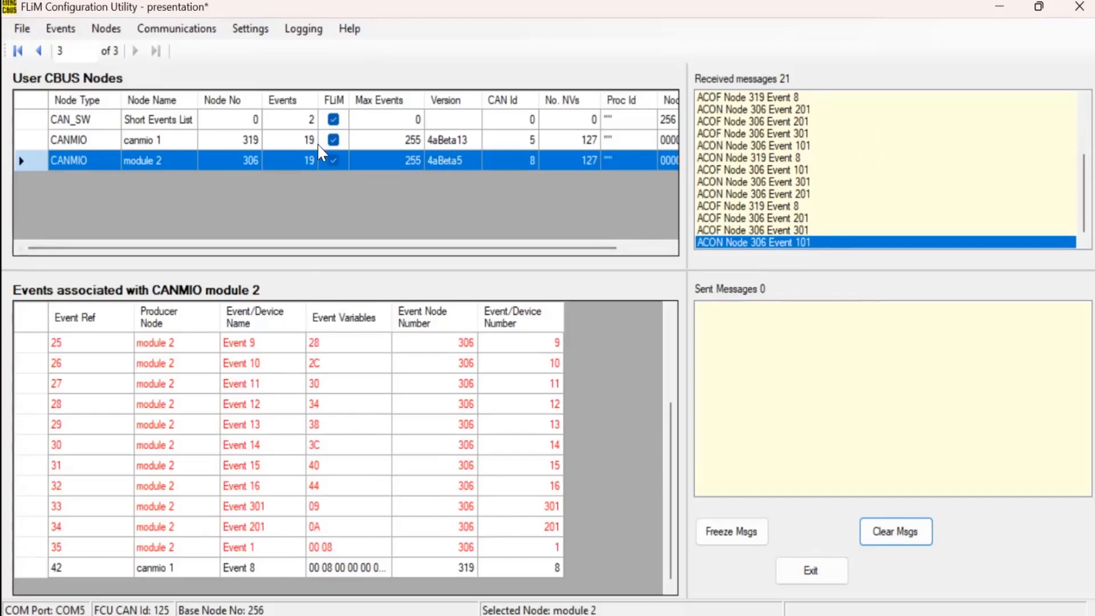
Enable Toggle Event state on canmio 1's I/O 8 input, write the settings to the module, and clear the message logs
{"action": "left_click", "coordinate": [386, 146]}
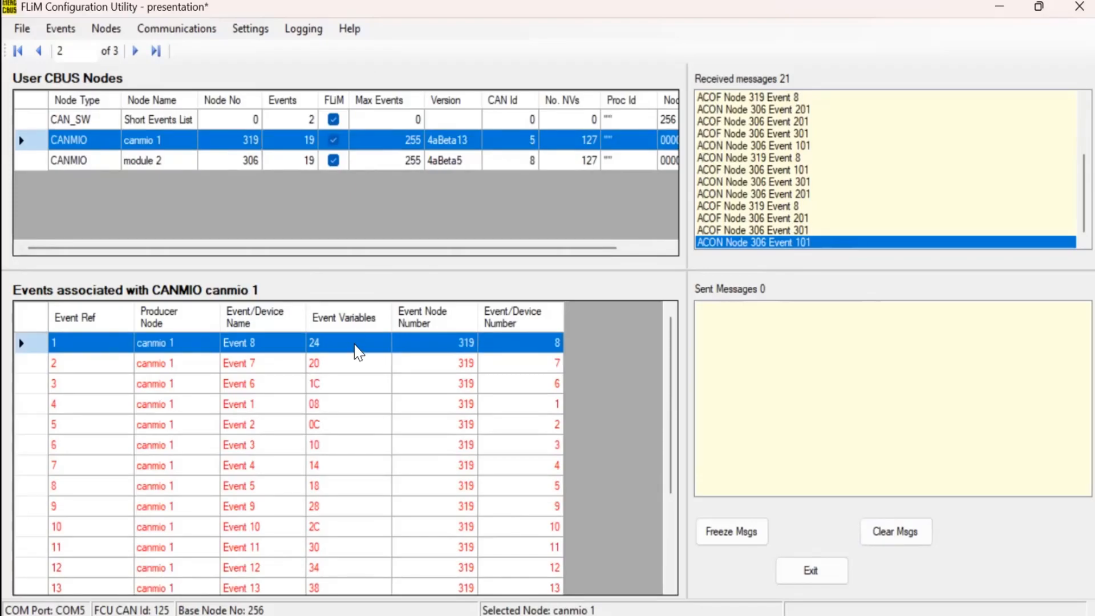
{"action": "double_click", "coordinate": [365, 145]}
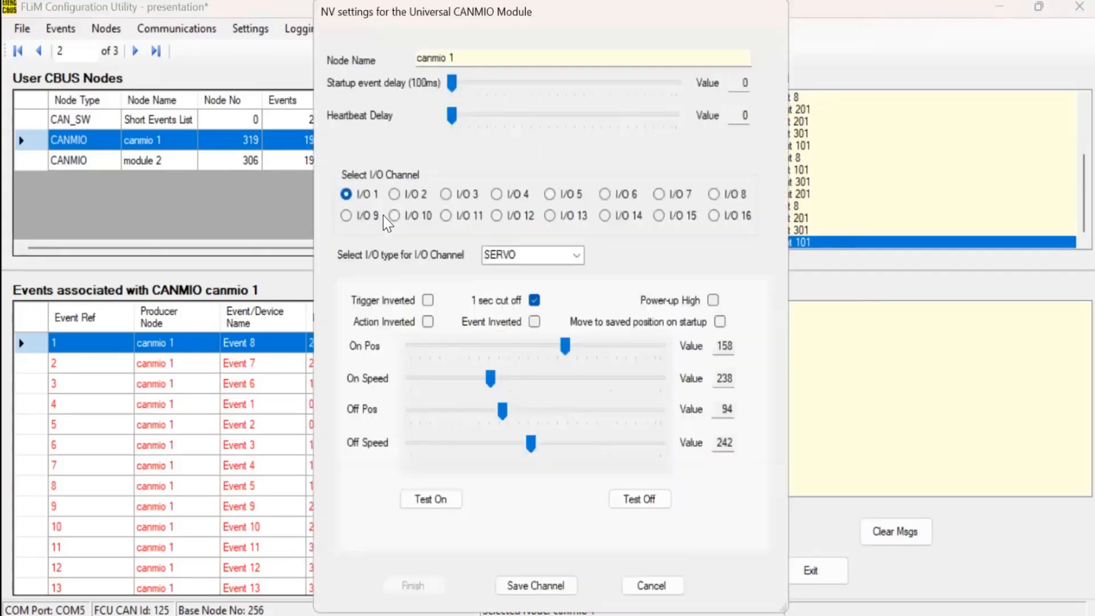
{"action": "left_click", "coordinate": [714, 194]}
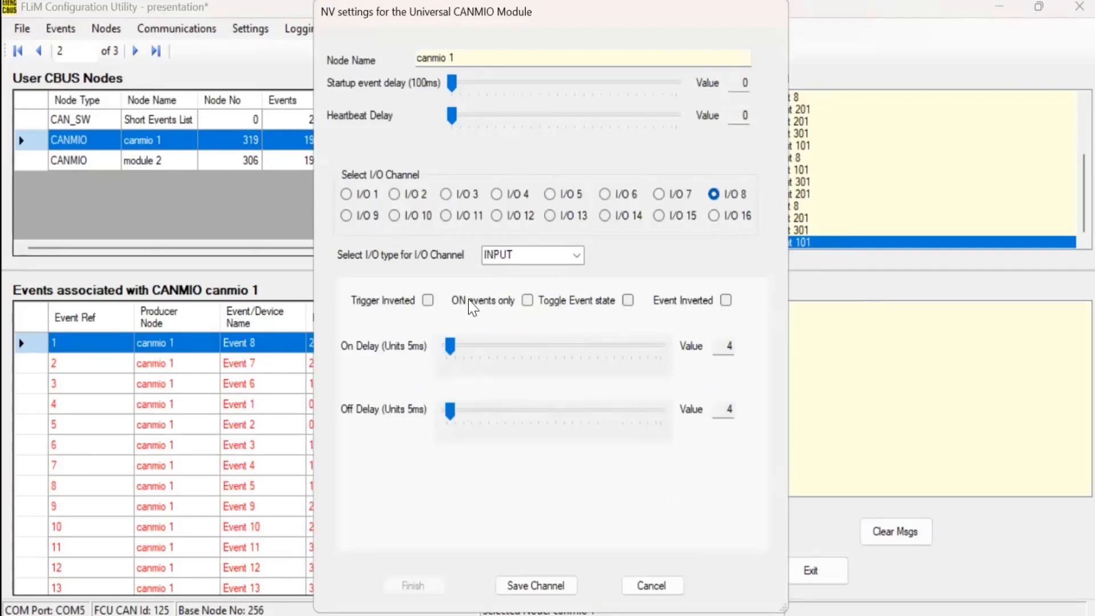
{"action": "left_click", "coordinate": [629, 301]}
{"action": "left_click", "coordinate": [548, 587]}
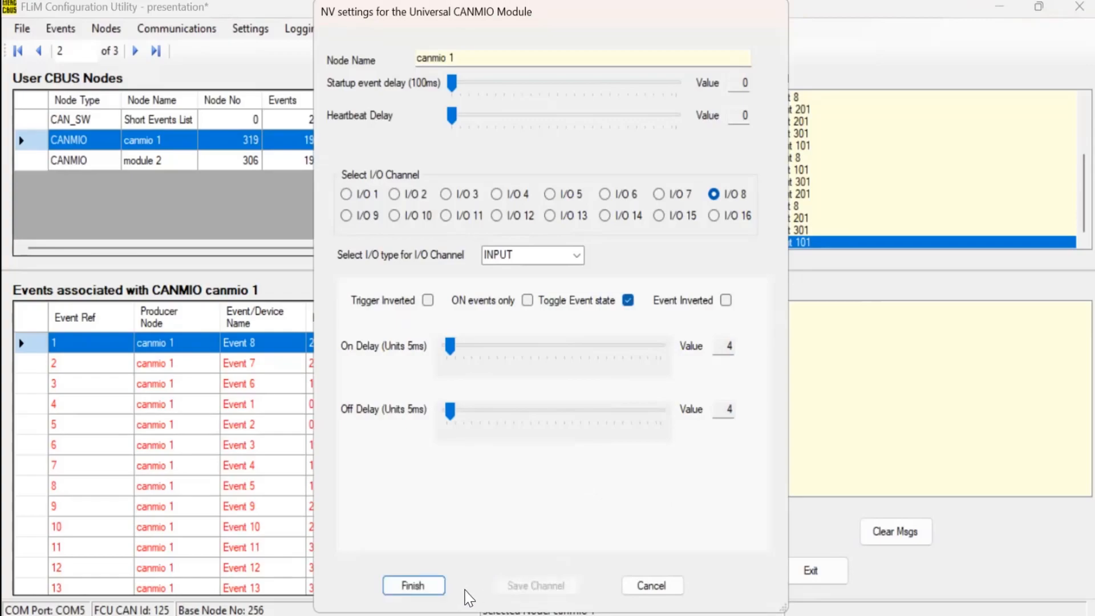
{"action": "left_click", "coordinate": [425, 588]}
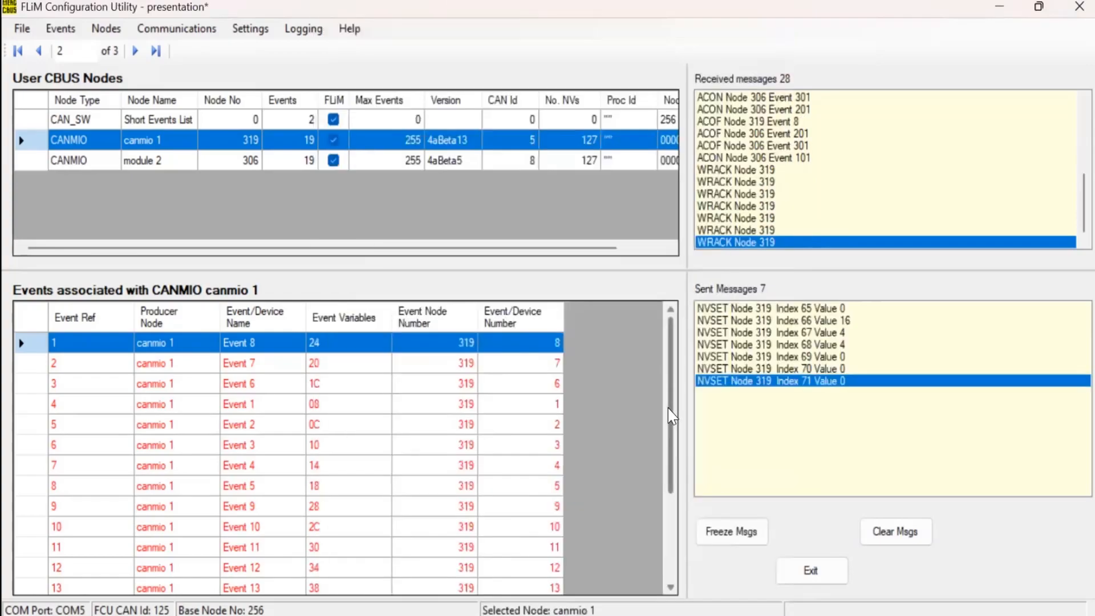
{"action": "left_click", "coordinate": [897, 532]}
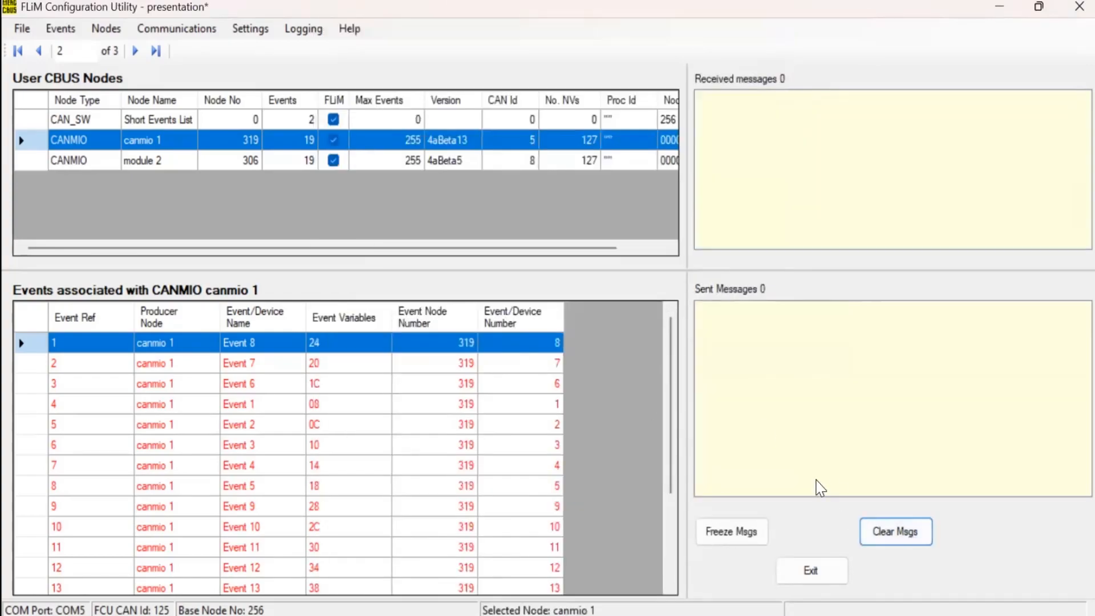
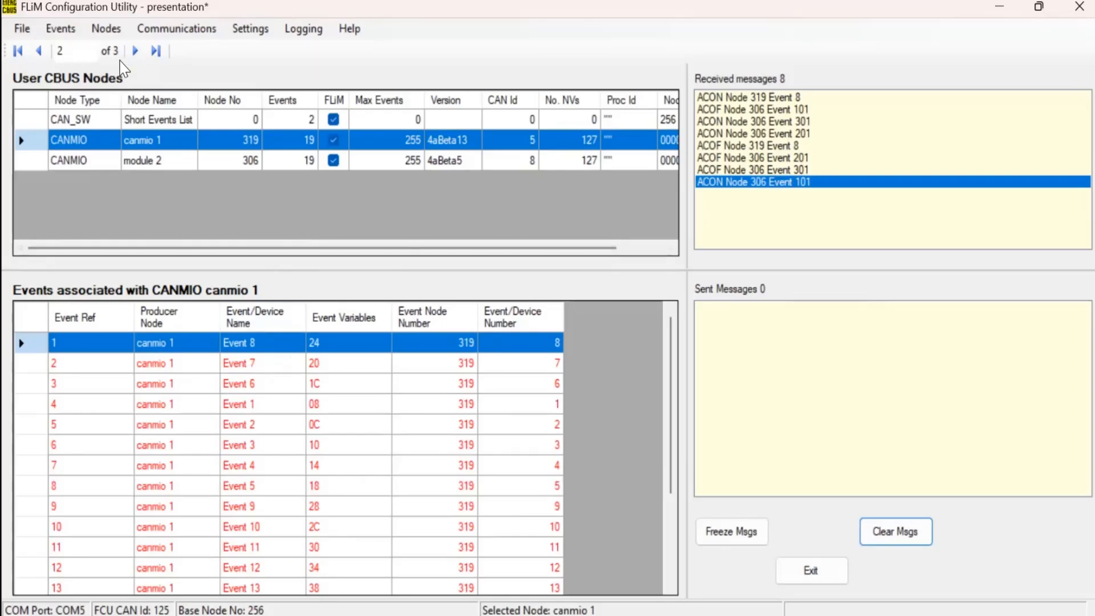
Enable ON events only on canmio 1's I/O 6 input and save the channel
{"action": "left_click", "coordinate": [331, 363]}
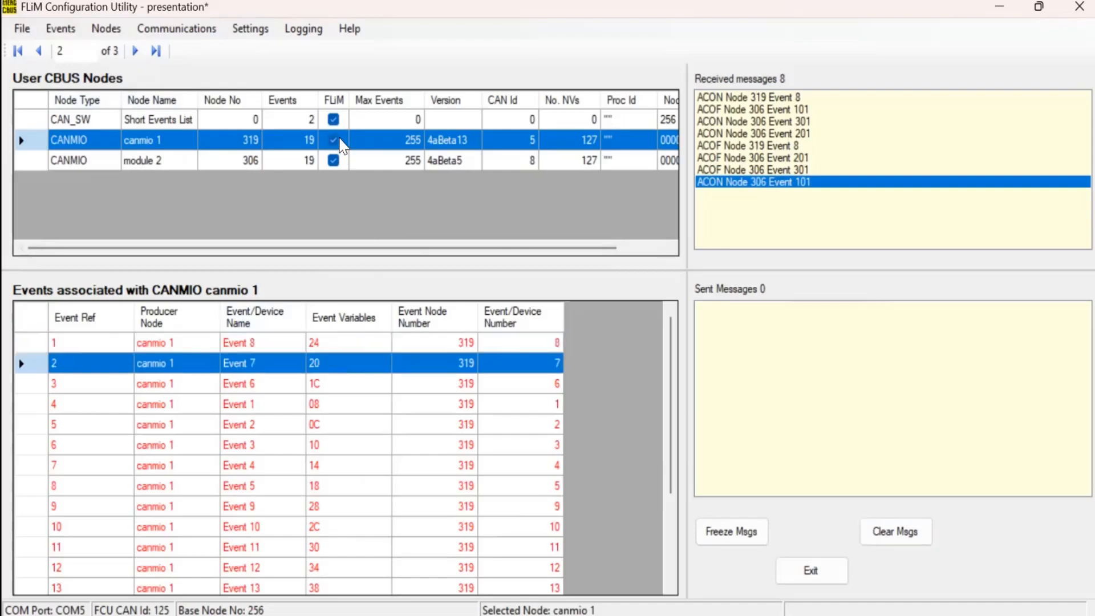
{"action": "double_click", "coordinate": [386, 145]}
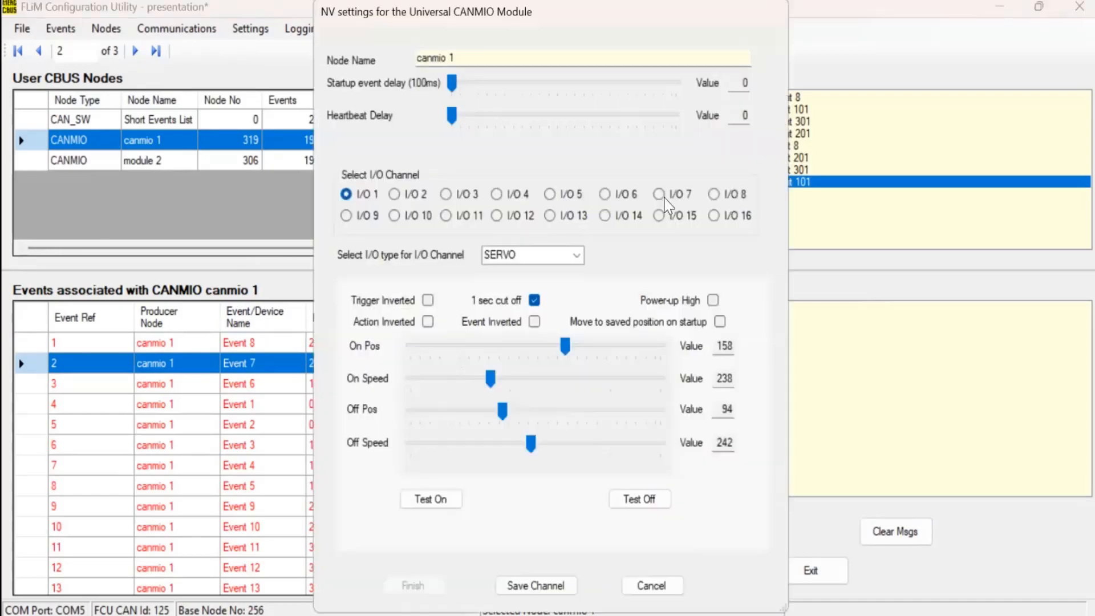
{"action": "left_click", "coordinate": [605, 194]}
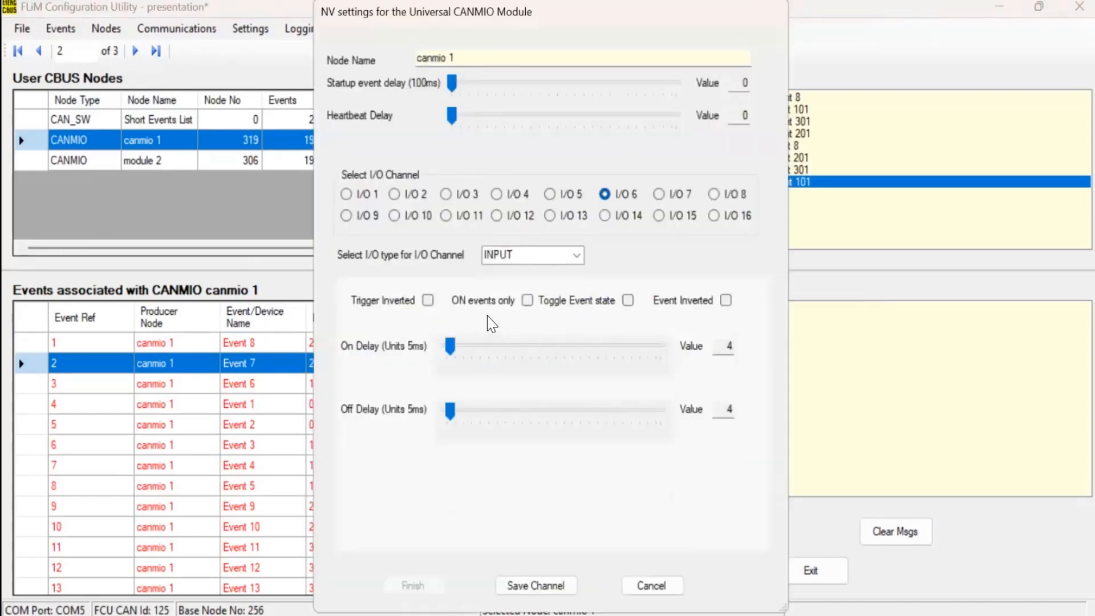
{"action": "left_click", "coordinate": [528, 301]}
{"action": "left_click", "coordinate": [536, 587]}
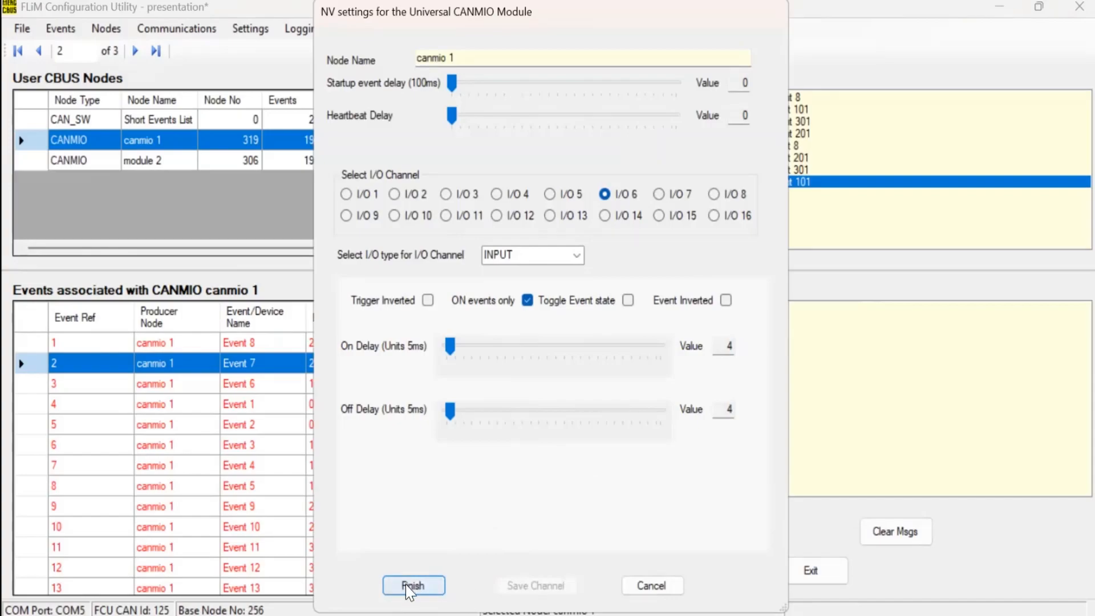
Enable ON events only and Toggle Event state on canmio 1's I/O 7, write the channel settings, and clear the message logs
{"action": "left_click", "coordinate": [660, 195]}
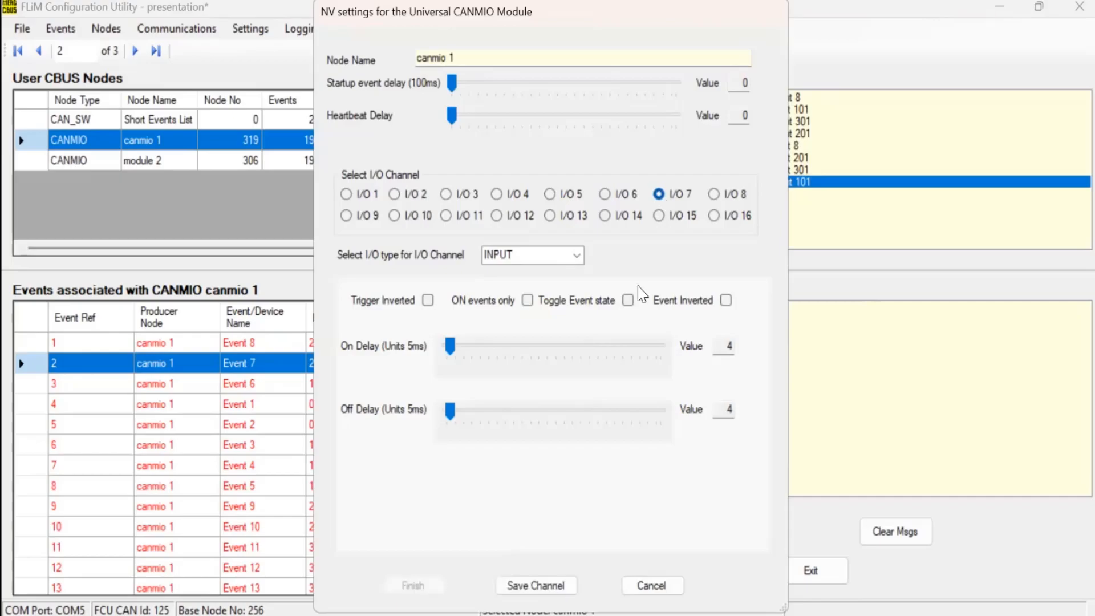
{"action": "left_click", "coordinate": [529, 301]}
{"action": "left_click", "coordinate": [627, 301]}
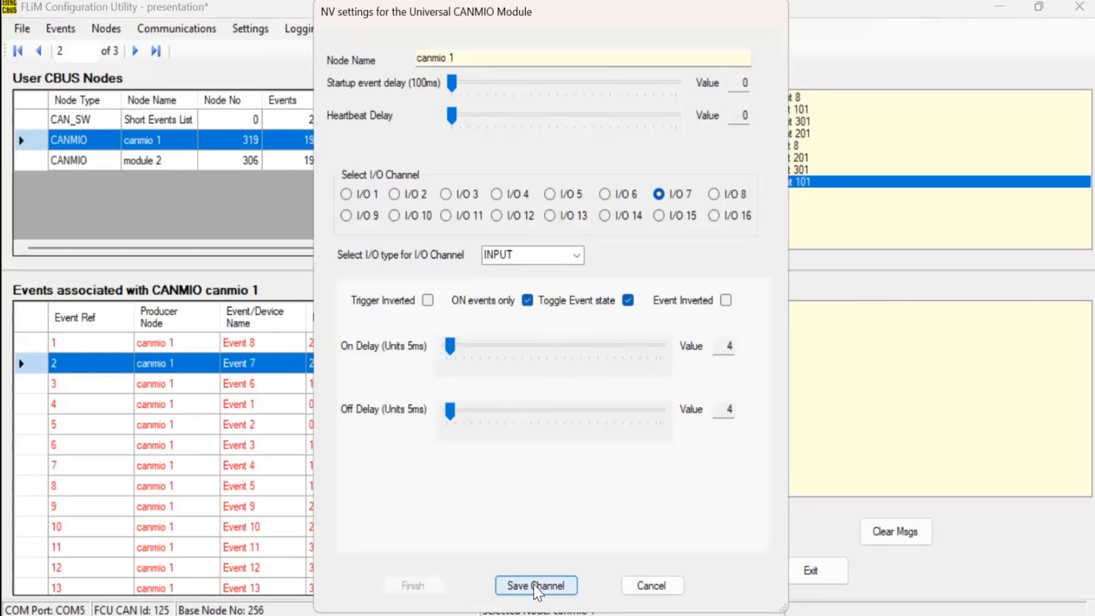
{"action": "left_click", "coordinate": [538, 591]}
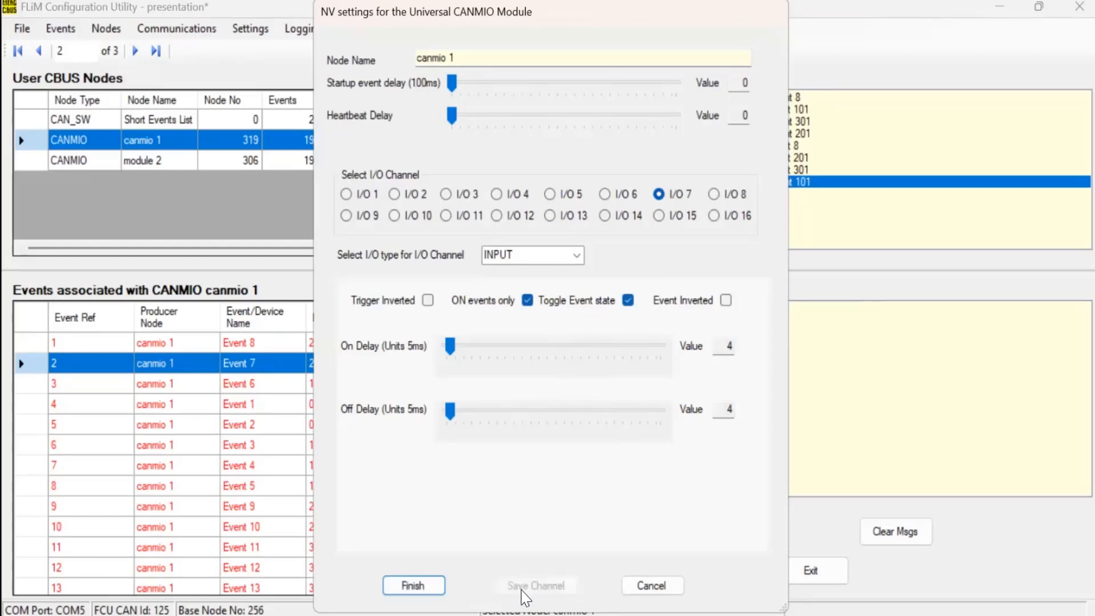
{"action": "left_click", "coordinate": [423, 593]}
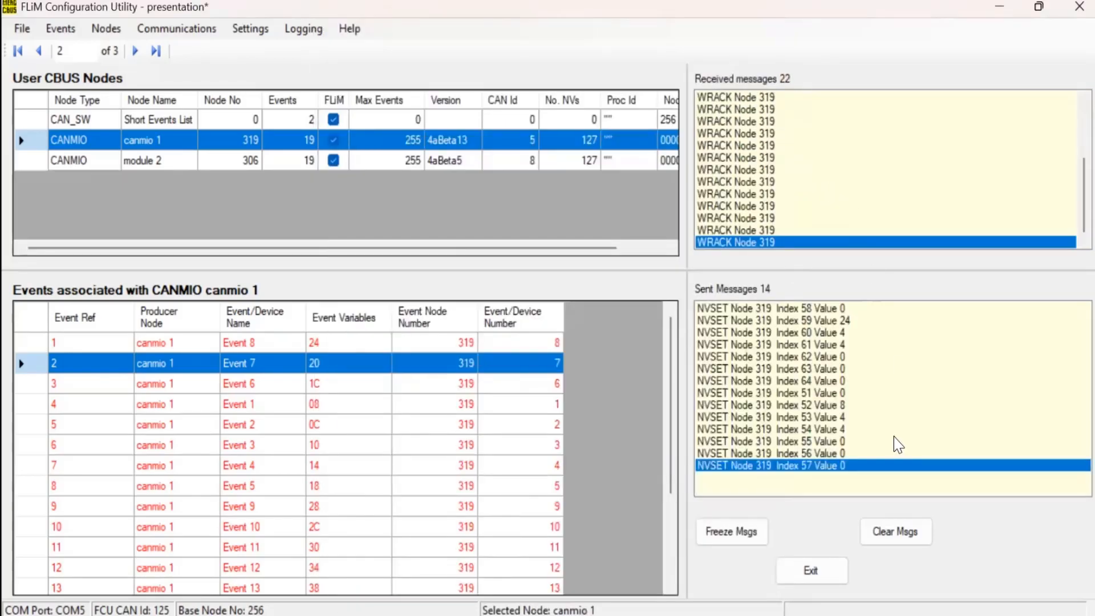
{"action": "left_click", "coordinate": [900, 529]}
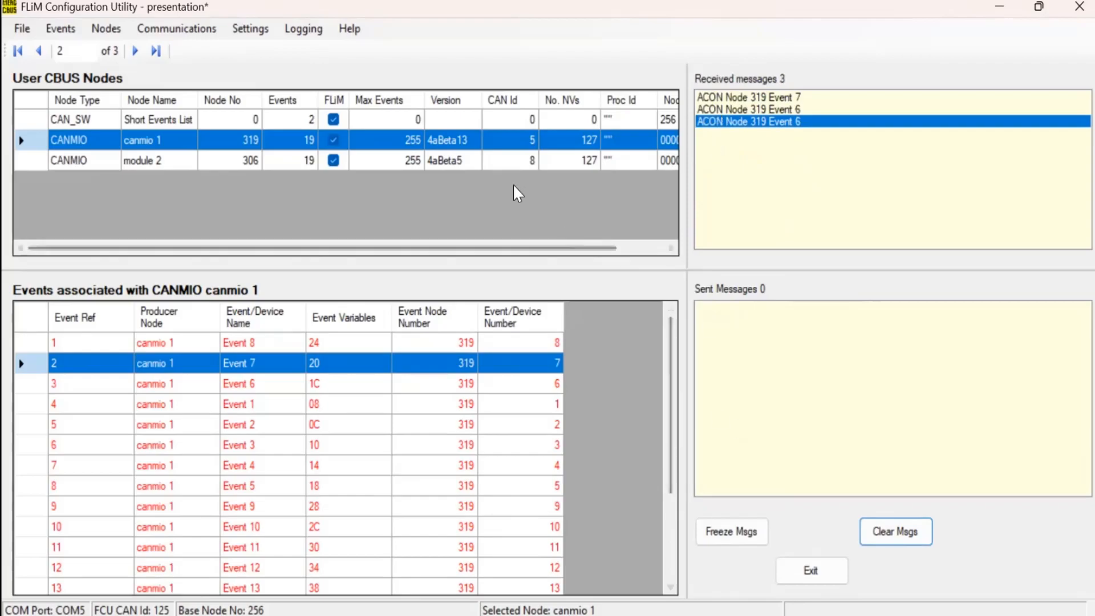
Enable Toggle Event state on canmio 1's I/O 6 input, write the settings to the module, and clear the message logs
{"action": "left_click", "coordinate": [389, 138]}
{"action": "double_click", "coordinate": [393, 143]}
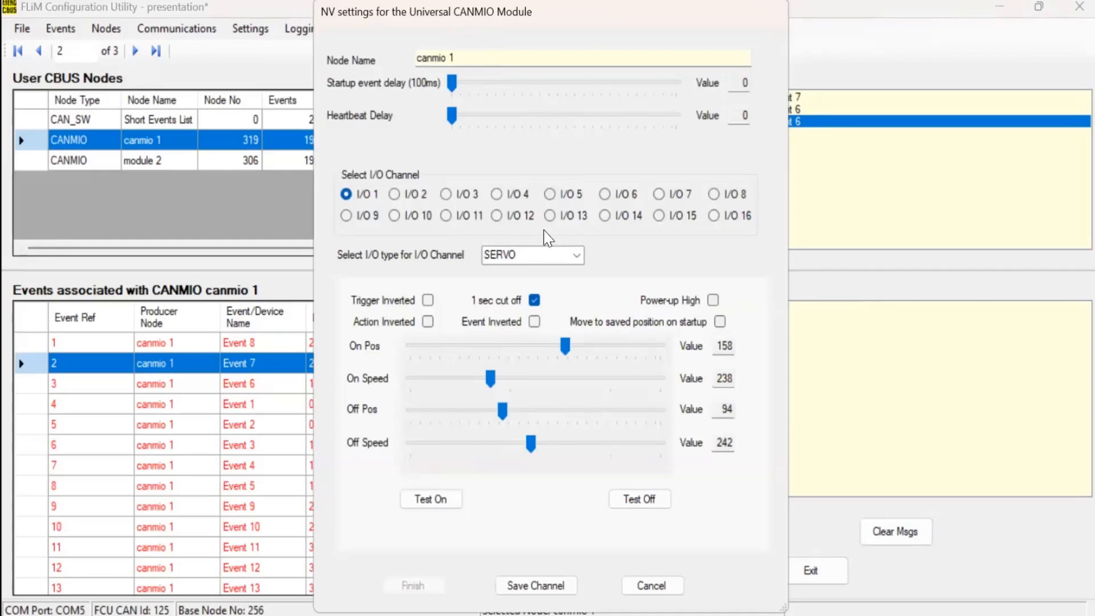
{"action": "left_click", "coordinate": [605, 194]}
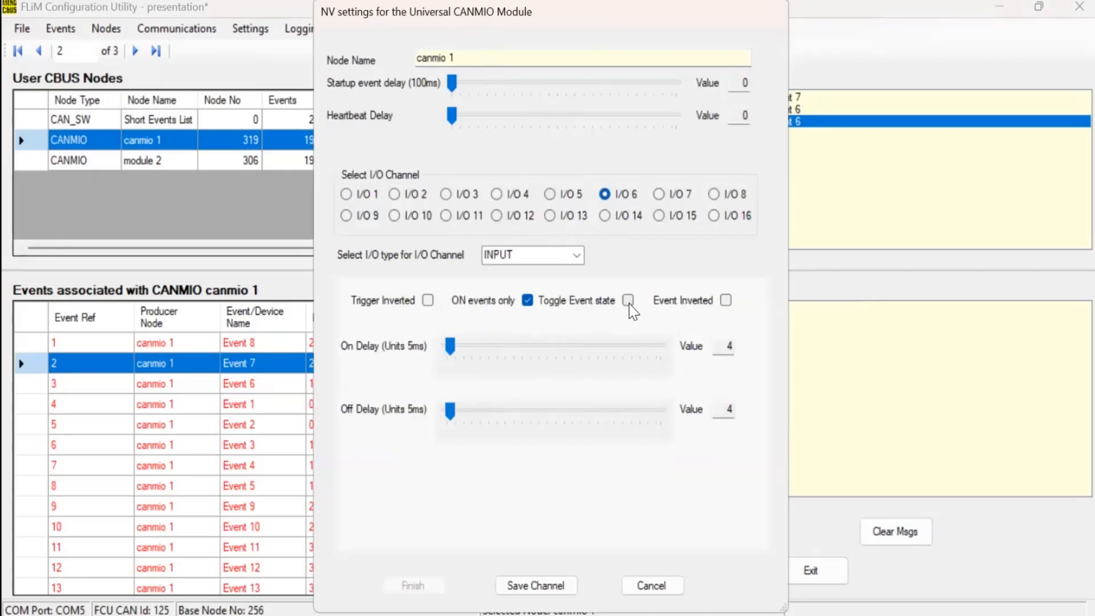
{"action": "left_click", "coordinate": [629, 301]}
{"action": "left_click", "coordinate": [548, 589]}
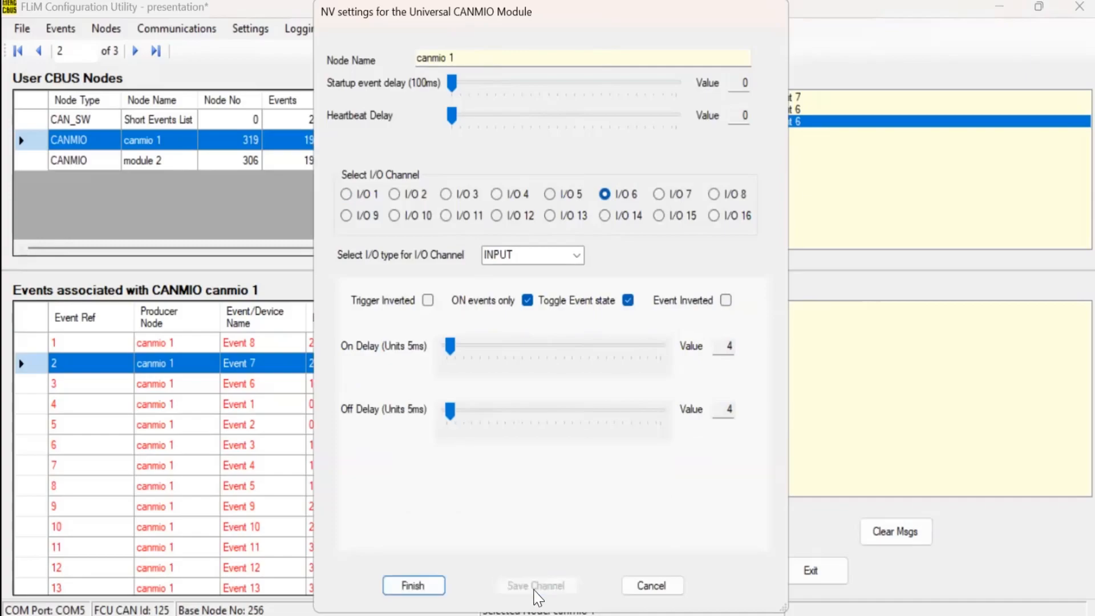
{"action": "left_click", "coordinate": [414, 586]}
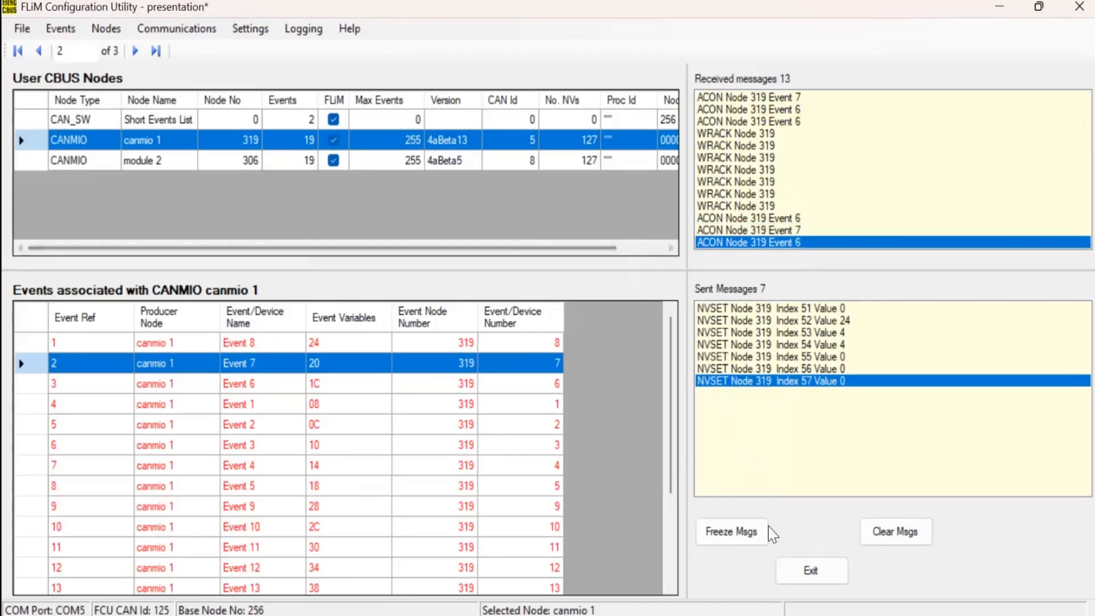
{"action": "left_click", "coordinate": [911, 536]}
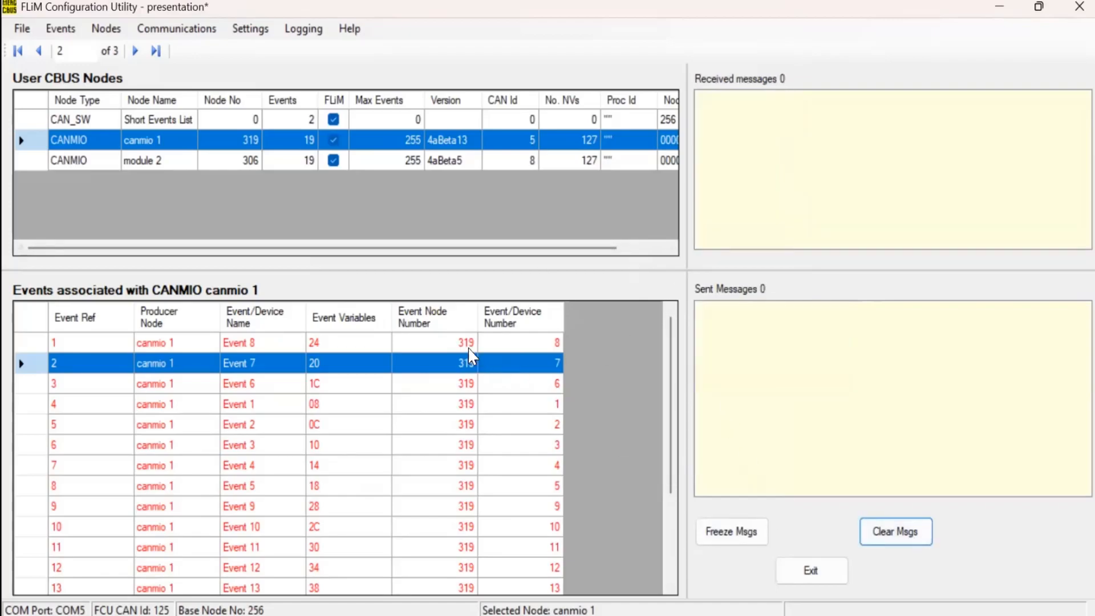
Enable Event Inverted and disable Toggle Event state on canmio 1's I/O 6 input, save the channel, and write the settings to the module
{"action": "double_click", "coordinate": [425, 146]}
{"action": "left_click", "coordinate": [619, 195]}
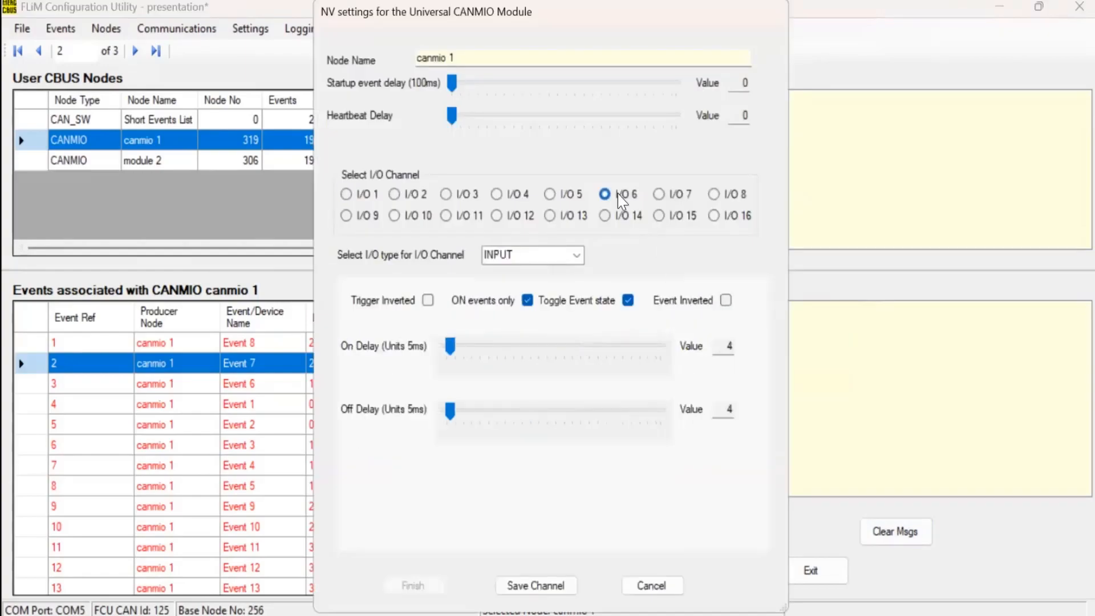
{"action": "left_click", "coordinate": [726, 301]}
{"action": "left_click", "coordinate": [627, 301]}
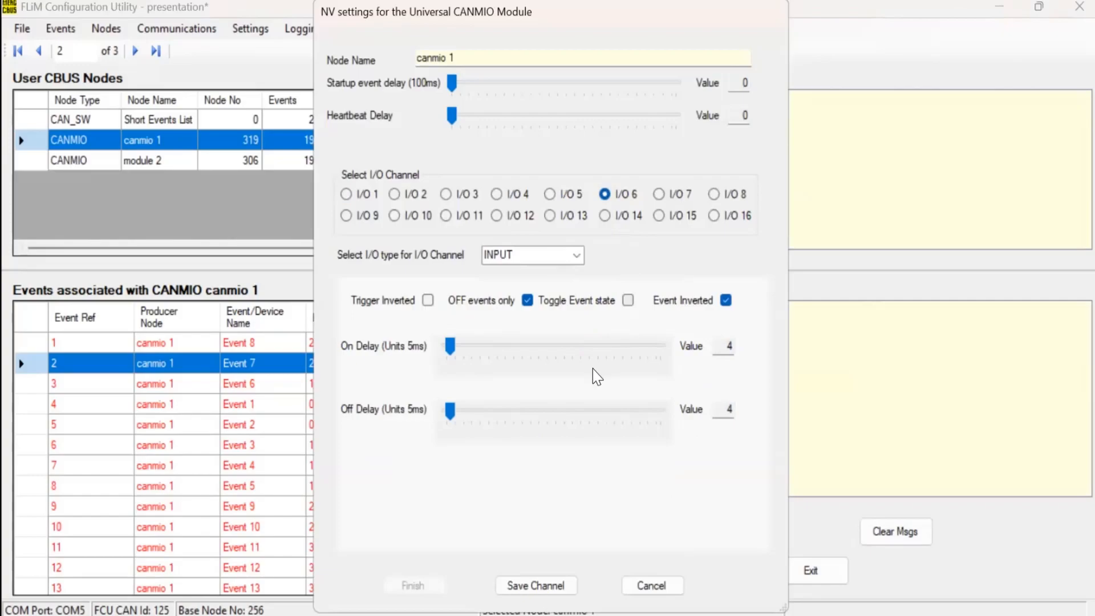
{"action": "left_click", "coordinate": [554, 590]}
{"action": "left_click", "coordinate": [431, 586]}
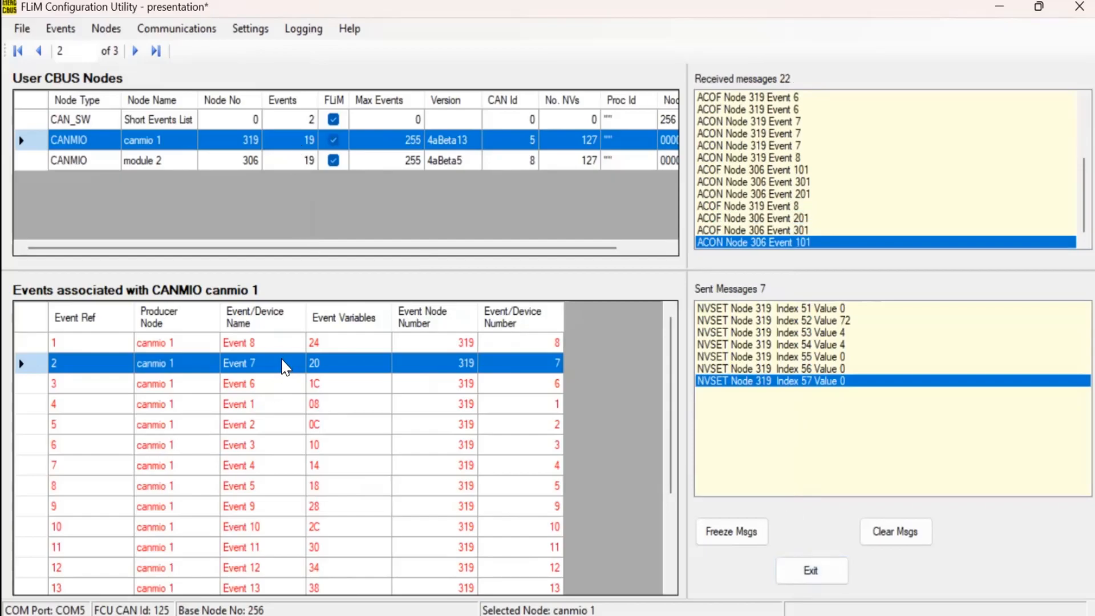
Teach canmio 1's Event 7 to module 2 as a consumed event with EV# 2, IO pin 1 and action ON
{"action": "left_click_drag", "start_coordinate": [283, 365], "coordinate": [283, 361]}
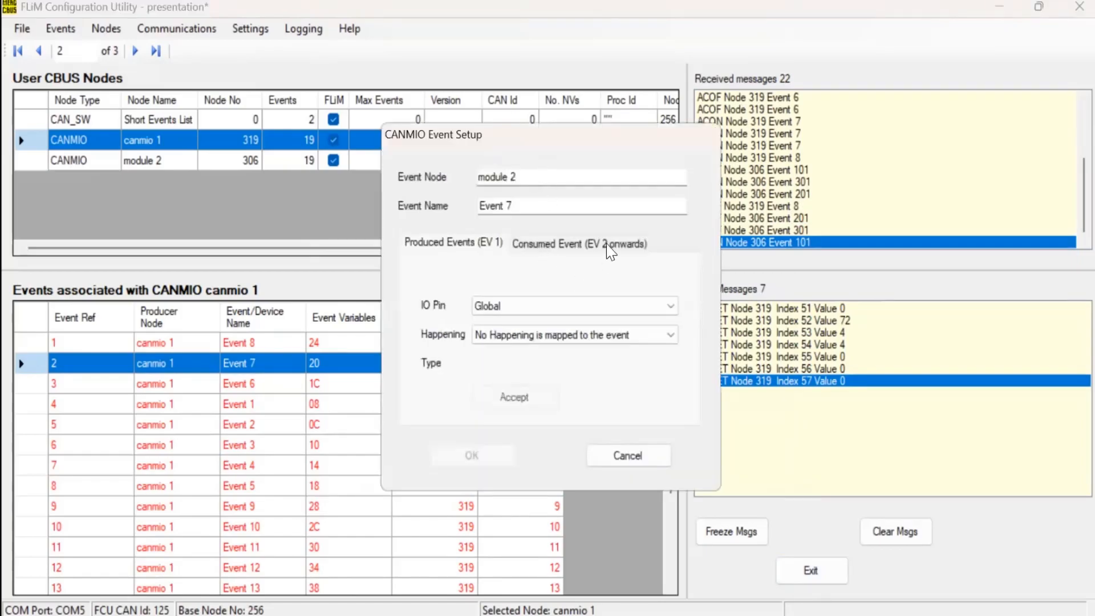
{"action": "left_click", "coordinate": [607, 244]}
{"action": "left_click", "coordinate": [570, 281]}
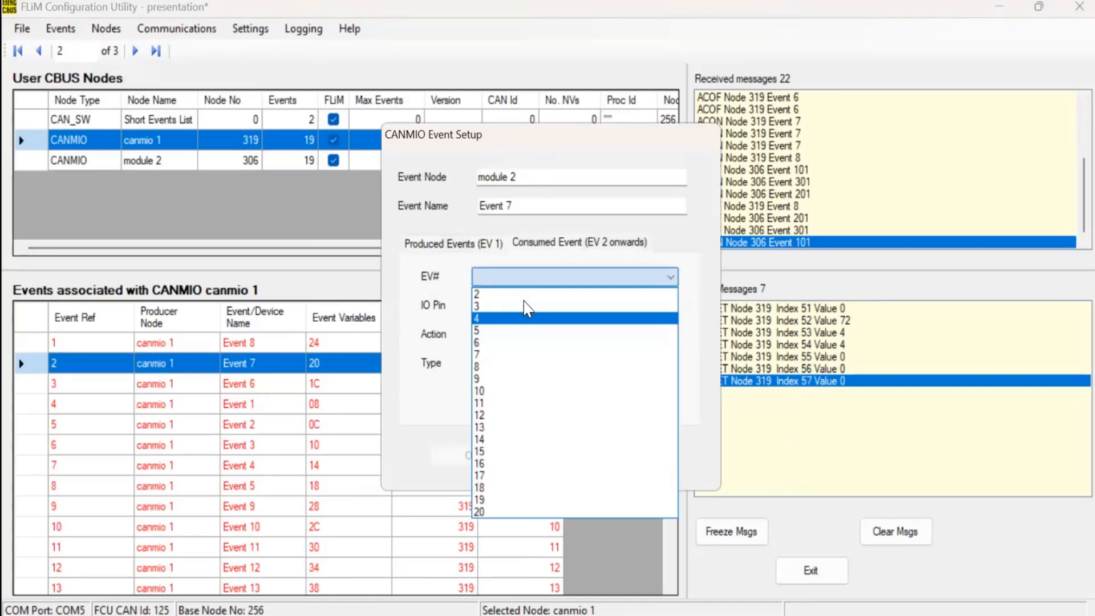
{"action": "left_click", "coordinate": [525, 298]}
{"action": "left_click", "coordinate": [524, 306]}
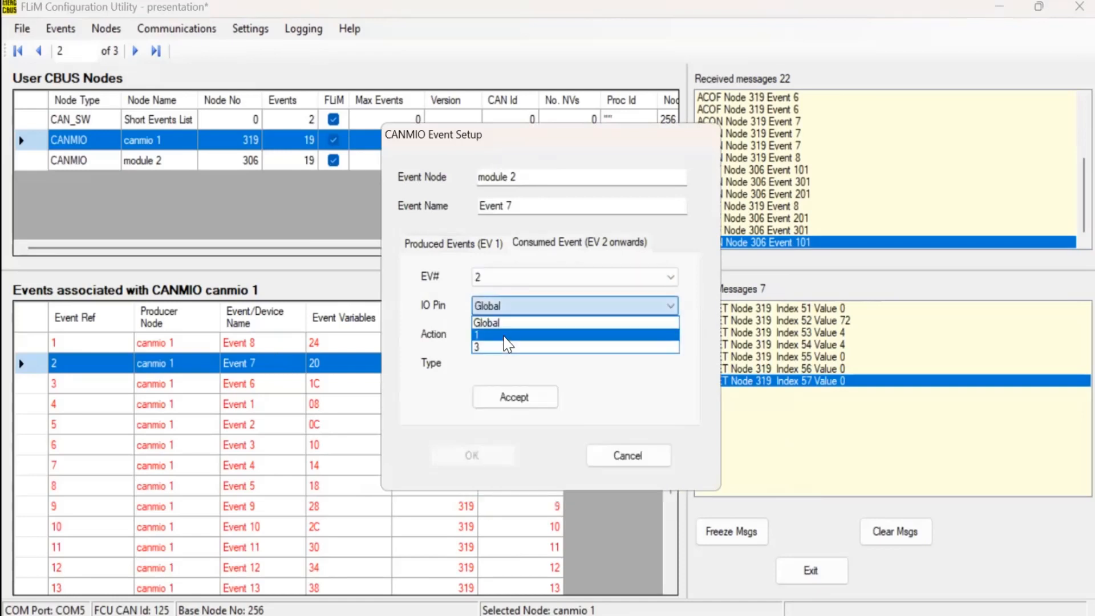
{"action": "left_click", "coordinate": [505, 336]}
{"action": "left_click", "coordinate": [522, 336]}
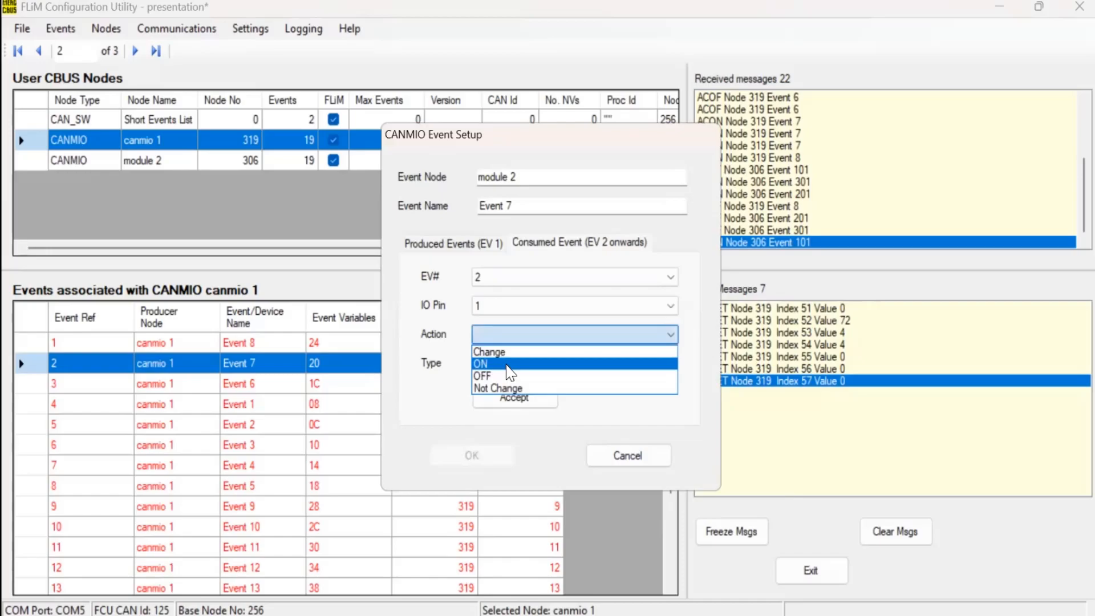
{"action": "left_click", "coordinate": [510, 365]}
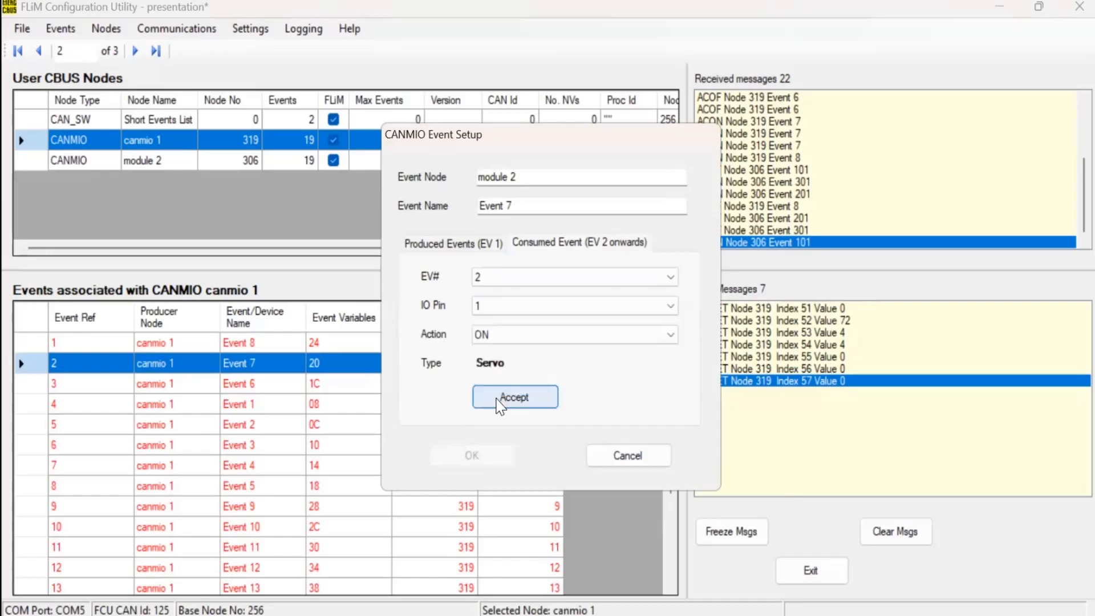
{"action": "left_click", "coordinate": [497, 401]}
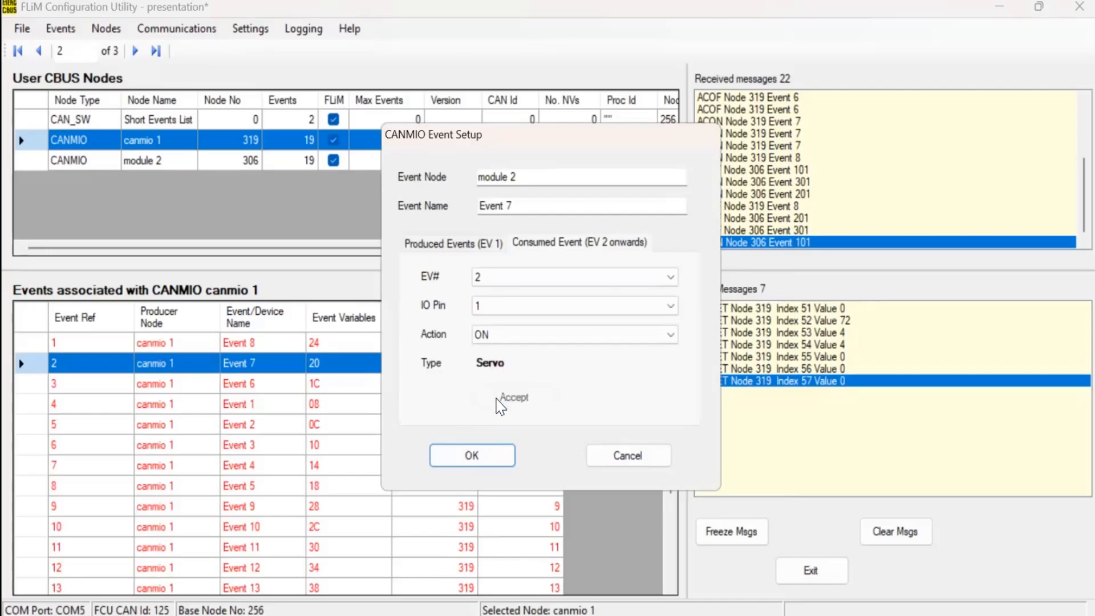
{"action": "left_click", "coordinate": [481, 456]}
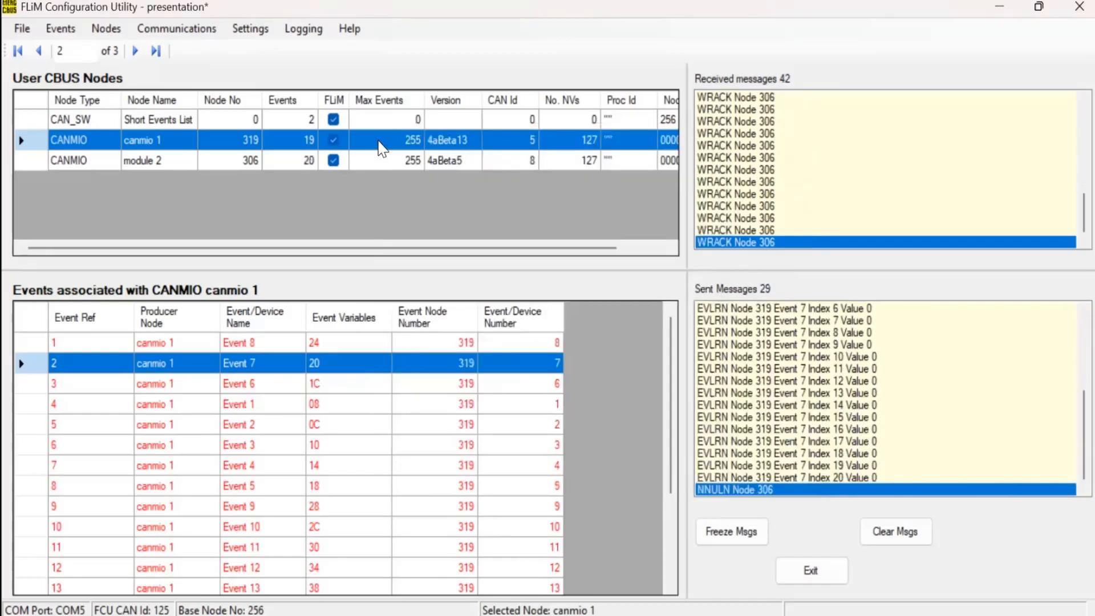
Teach canmio 1's Event 6 to module 2 with EV# 2, IO pin 1 and action OFF, and clear the message logs
{"action": "left_click_drag", "start_coordinate": [354, 388], "coordinate": [352, 161]}
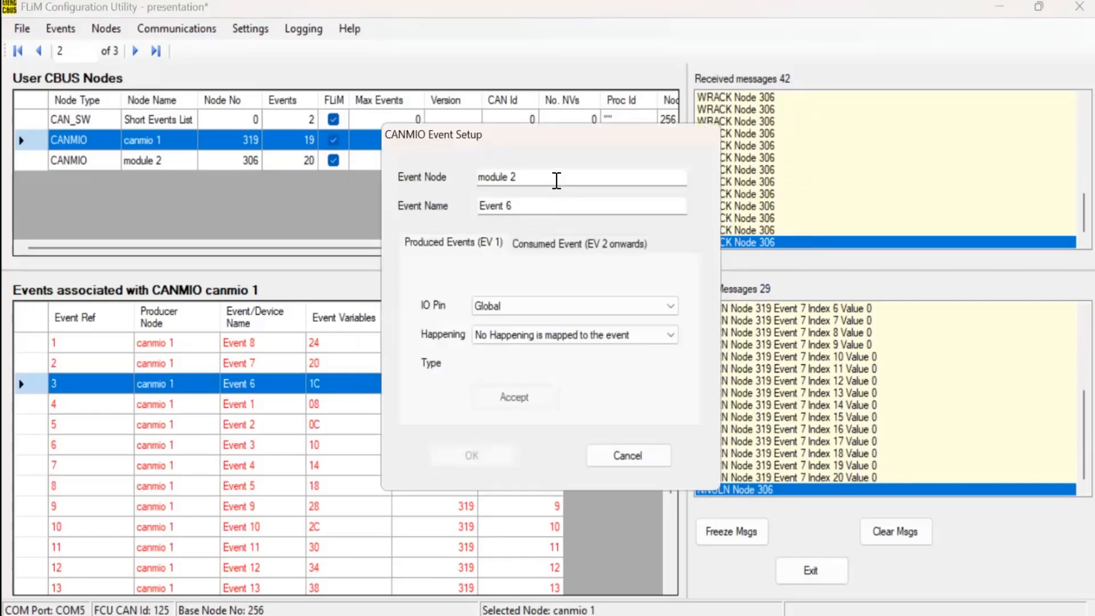
{"action": "left_click", "coordinate": [551, 242]}
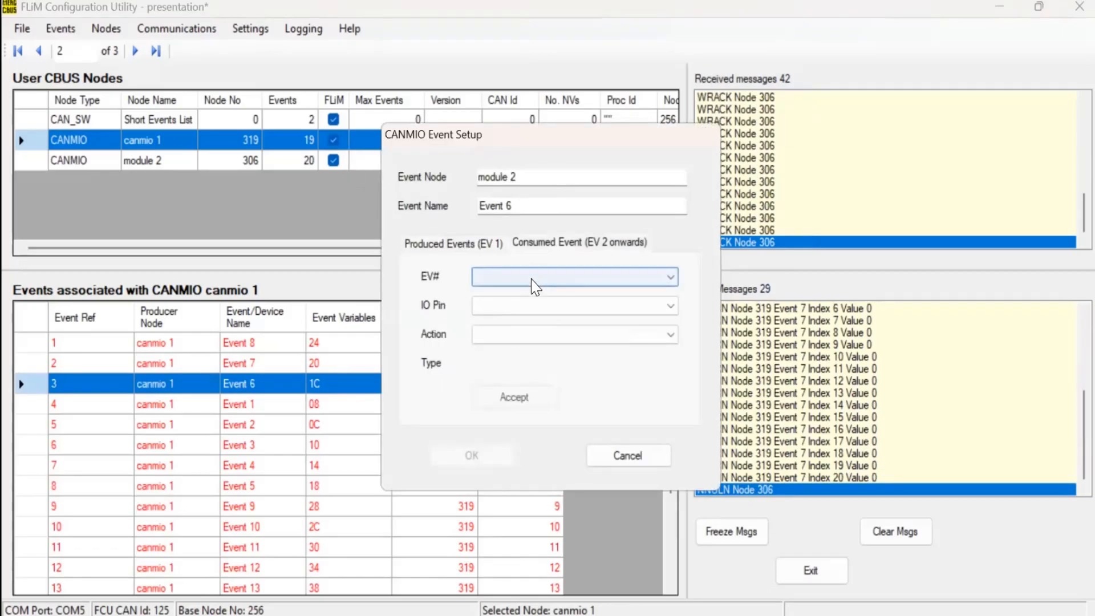
{"action": "left_click", "coordinate": [538, 278]}
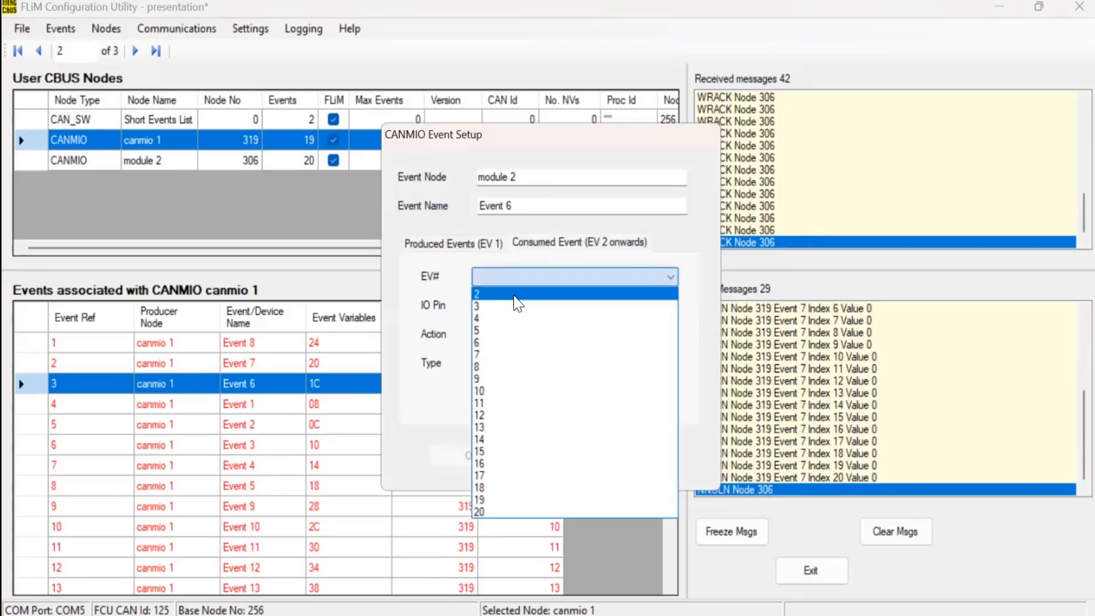
{"action": "left_click", "coordinate": [515, 295]}
{"action": "left_click", "coordinate": [532, 307]}
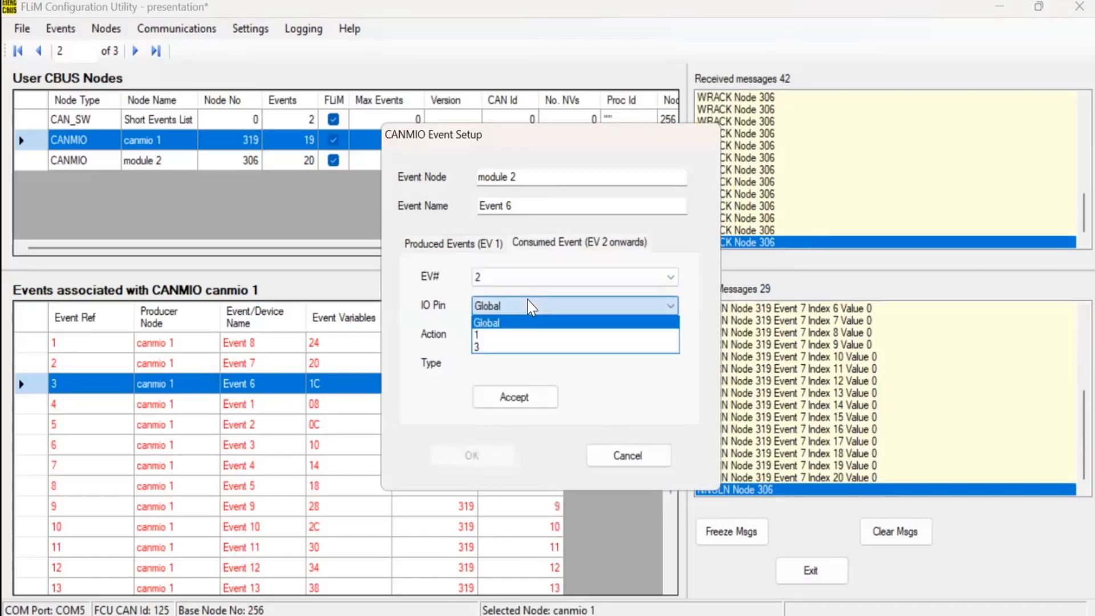
{"action": "left_click", "coordinate": [512, 335]}
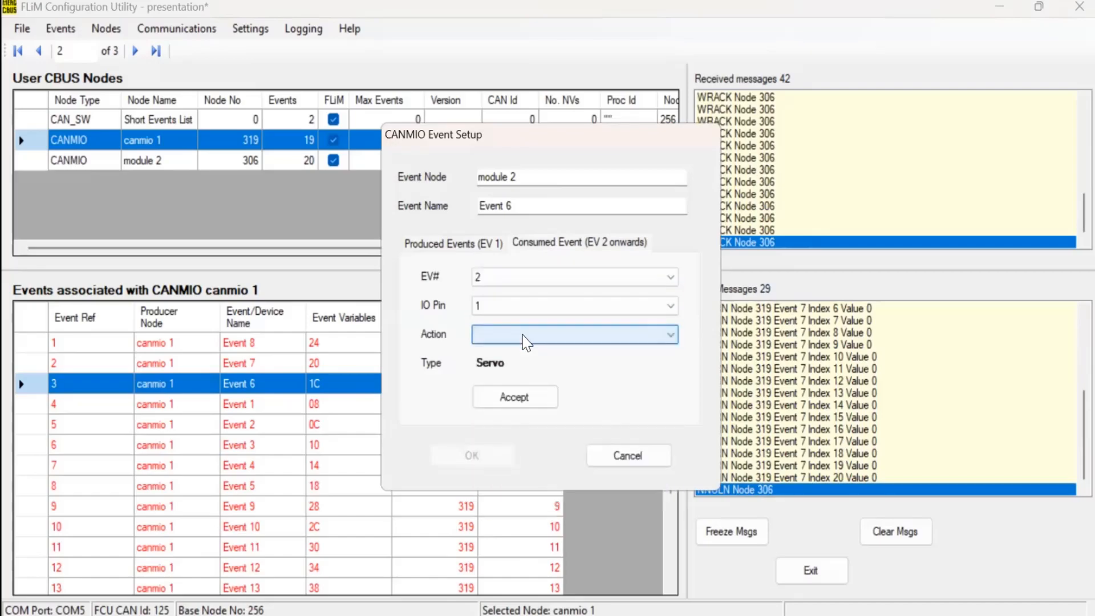
{"action": "left_click", "coordinate": [526, 343]}
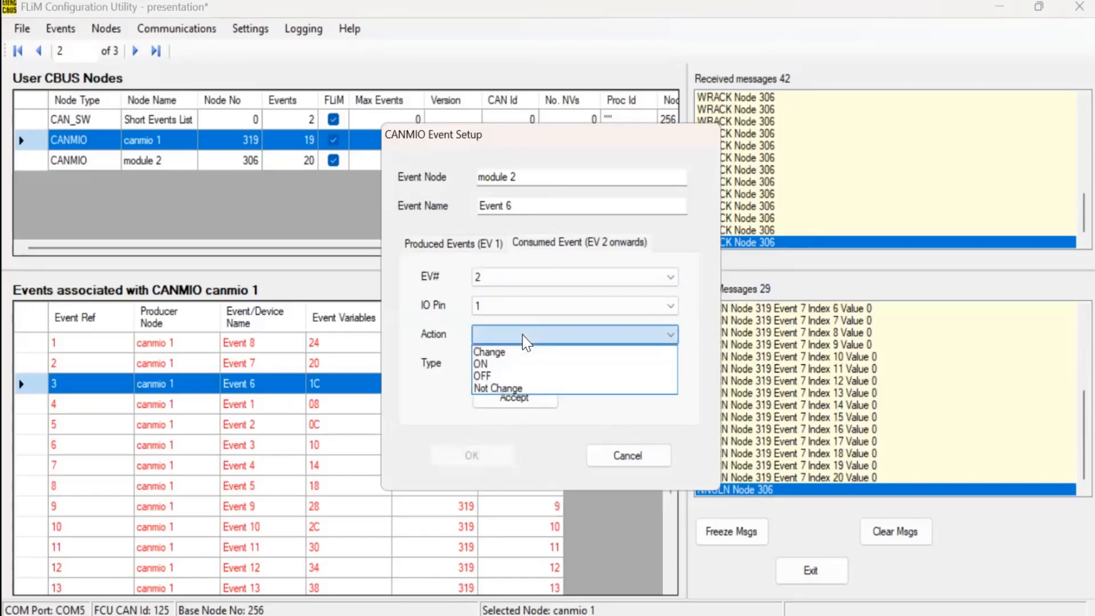
{"action": "left_click", "coordinate": [505, 374]}
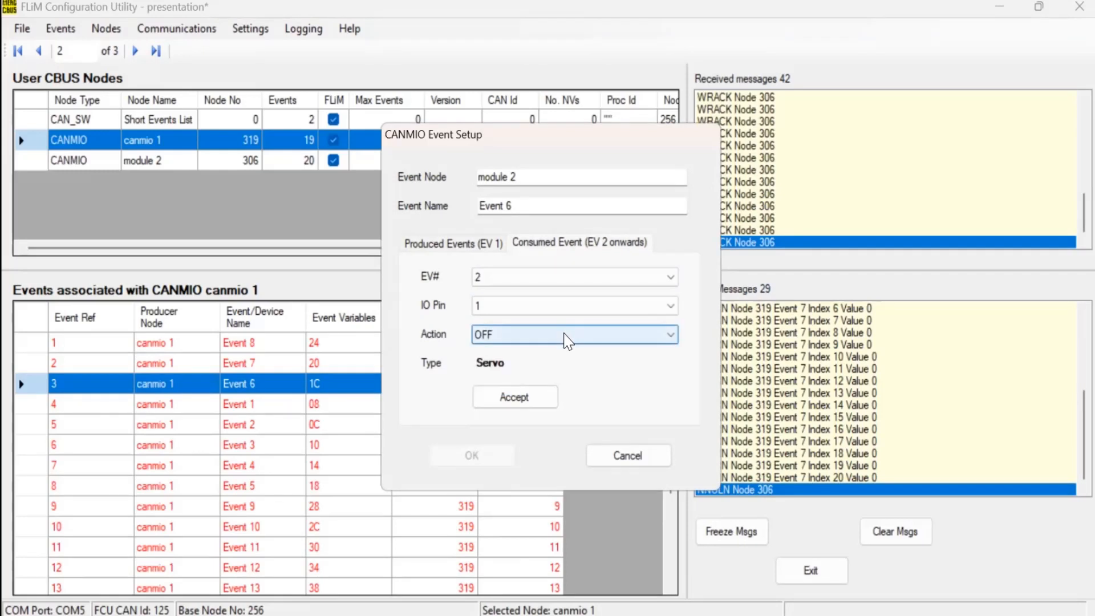
{"action": "left_click", "coordinate": [523, 397]}
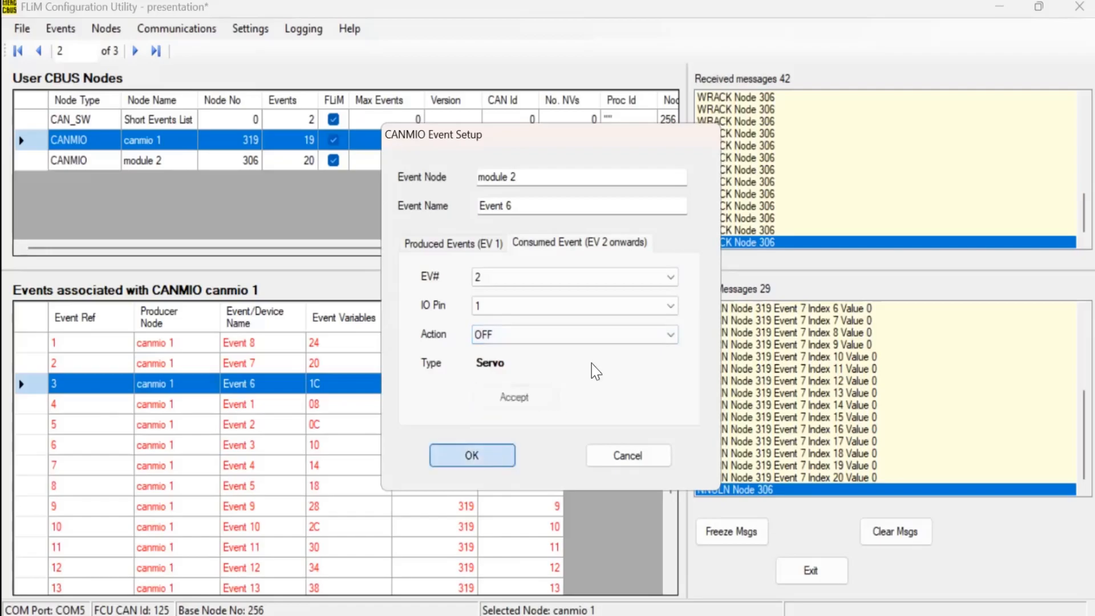
{"action": "key", "text": "Return"}
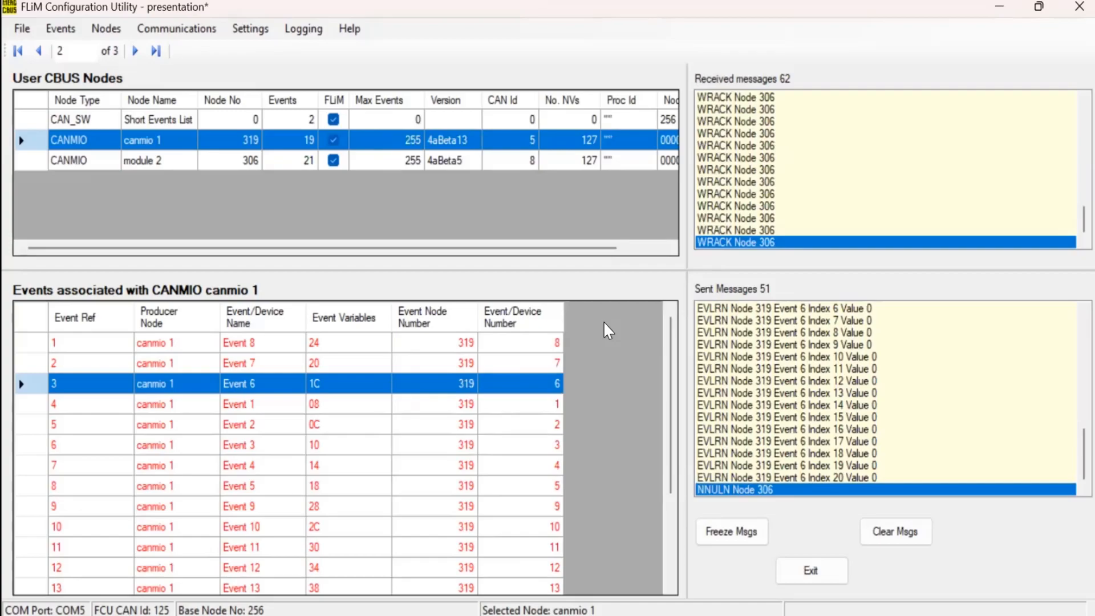
{"action": "left_click", "coordinate": [887, 536]}
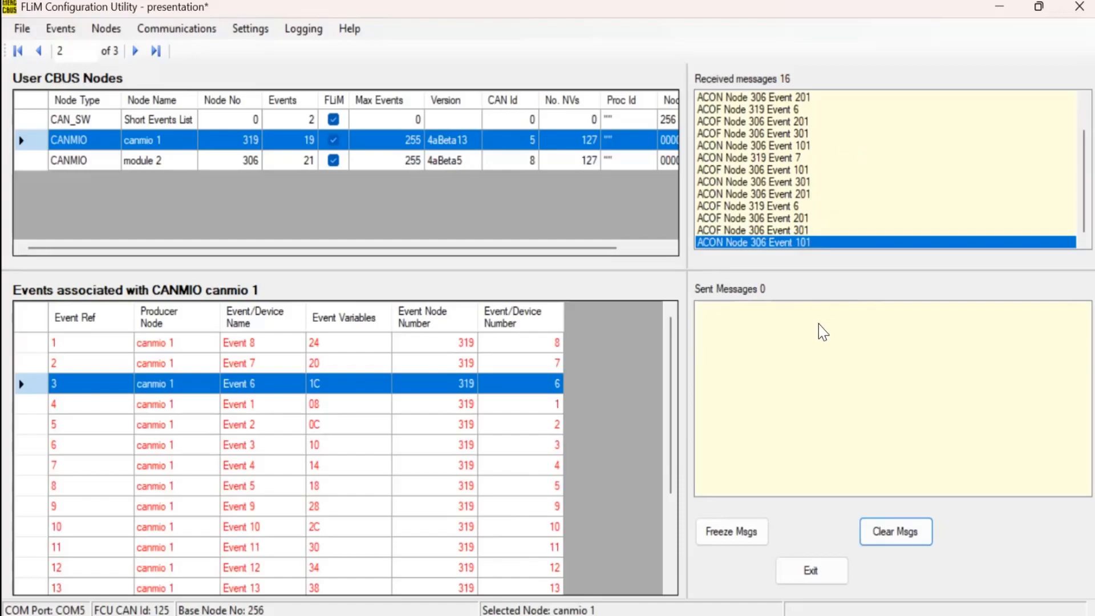
{"action": "left_click", "coordinate": [901, 531]}
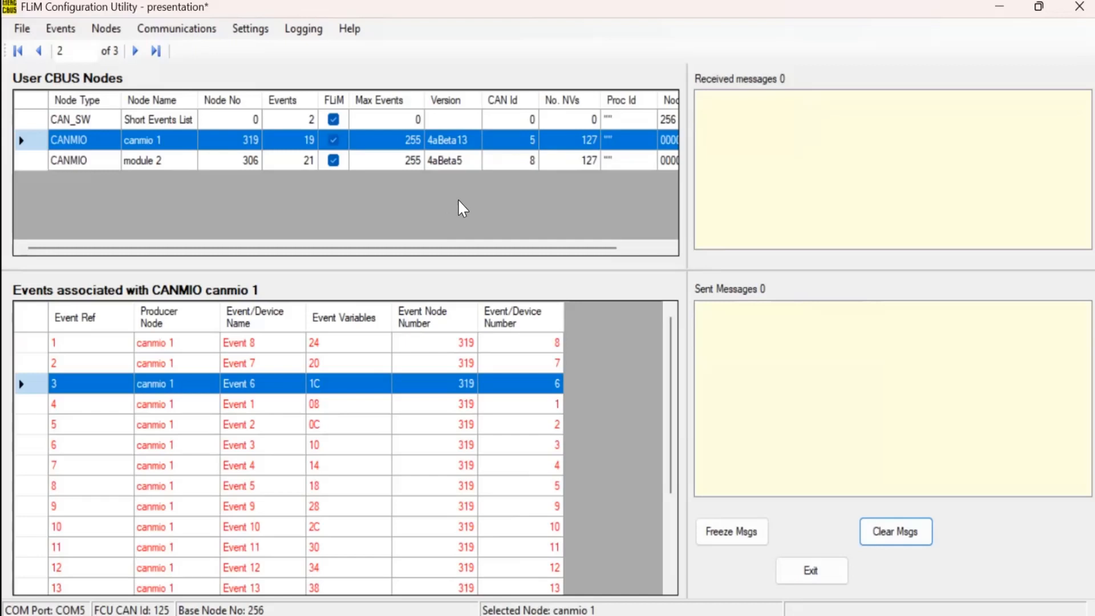
List module 2's events and select its produced Event 301
{"action": "left_click", "coordinate": [285, 161]}
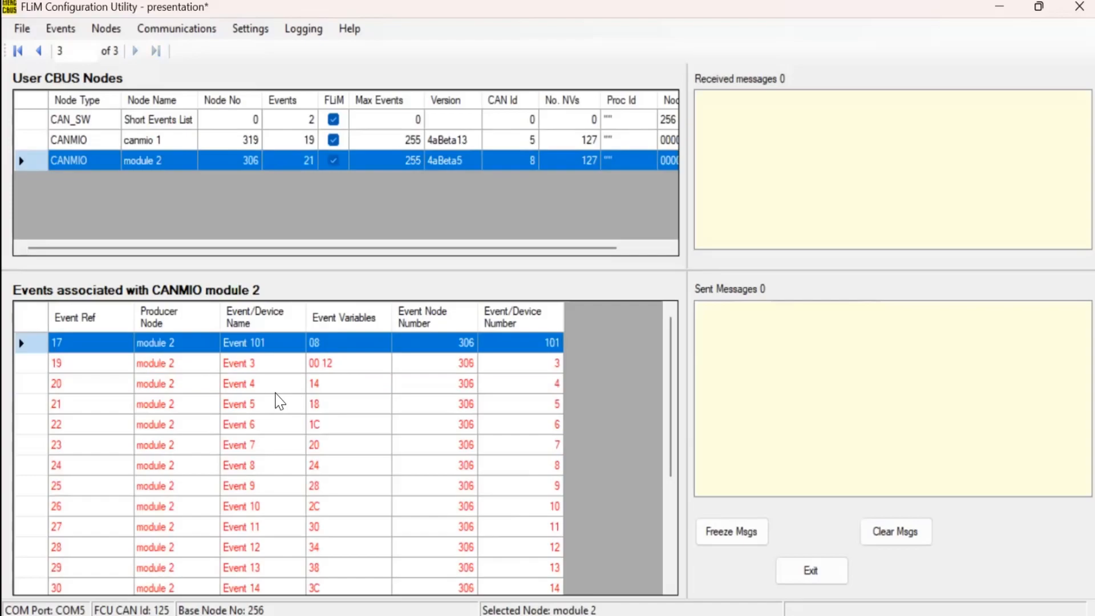
{"action": "scroll", "coordinate": [276, 399], "scroll_direction": "down", "scroll_amount": 3}
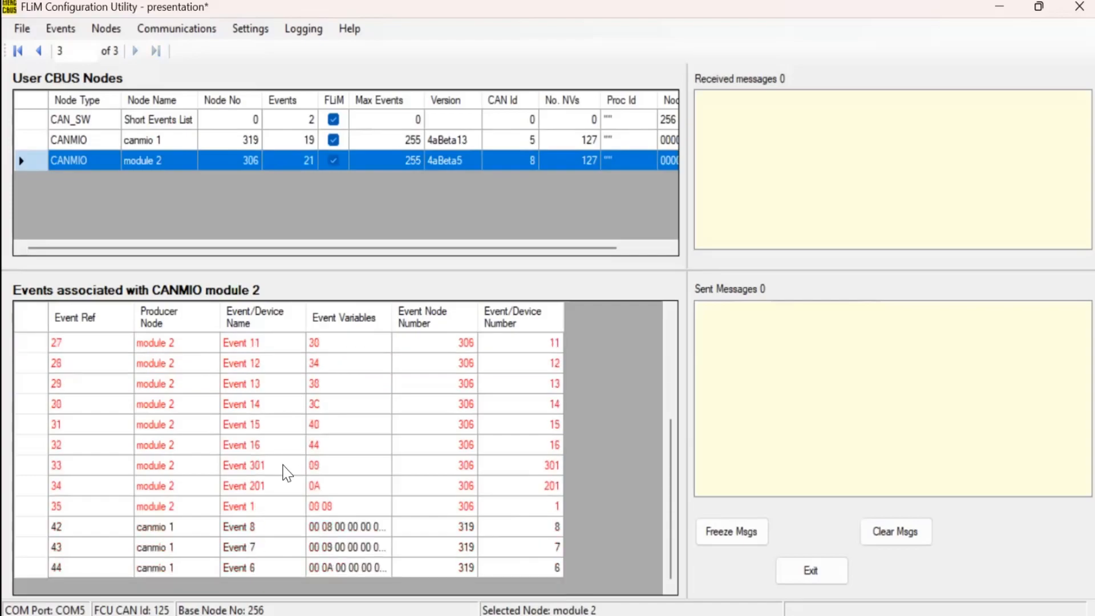
{"action": "left_click", "coordinate": [286, 471]}
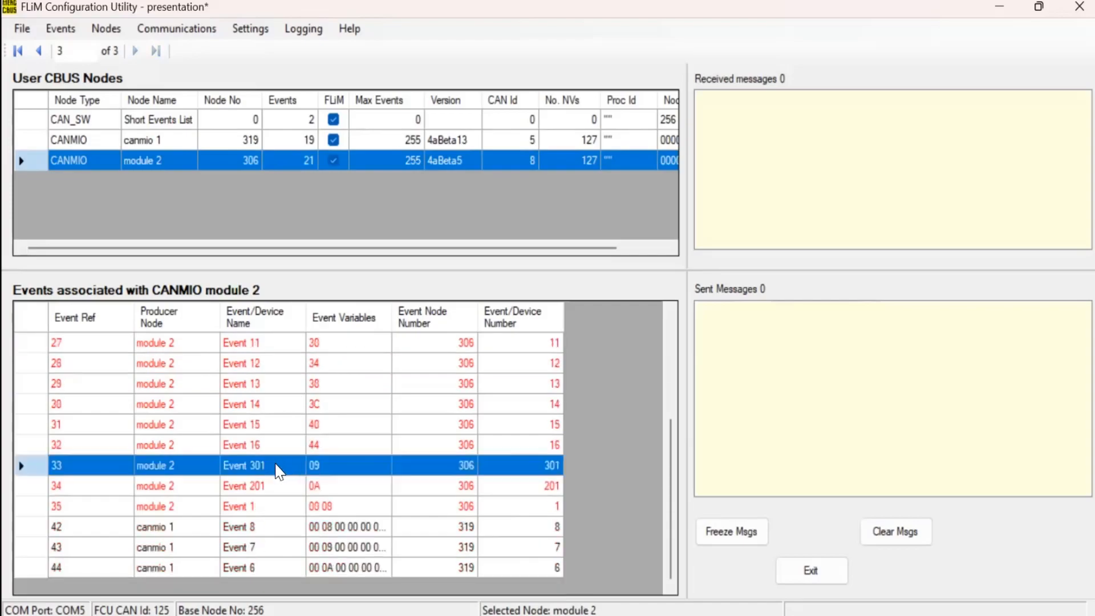
Change canmio 1's I/O 2 channel type to OUTPUT, save the channel, and write the settings to the module
{"action": "left_click", "coordinate": [280, 139]}
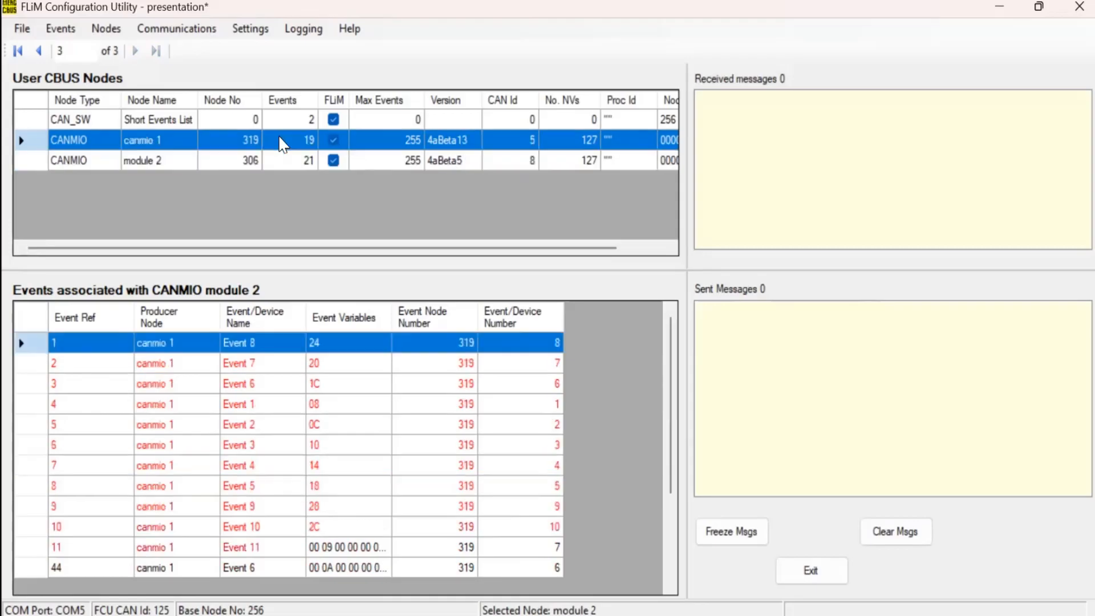
{"action": "left_click", "coordinate": [394, 194]}
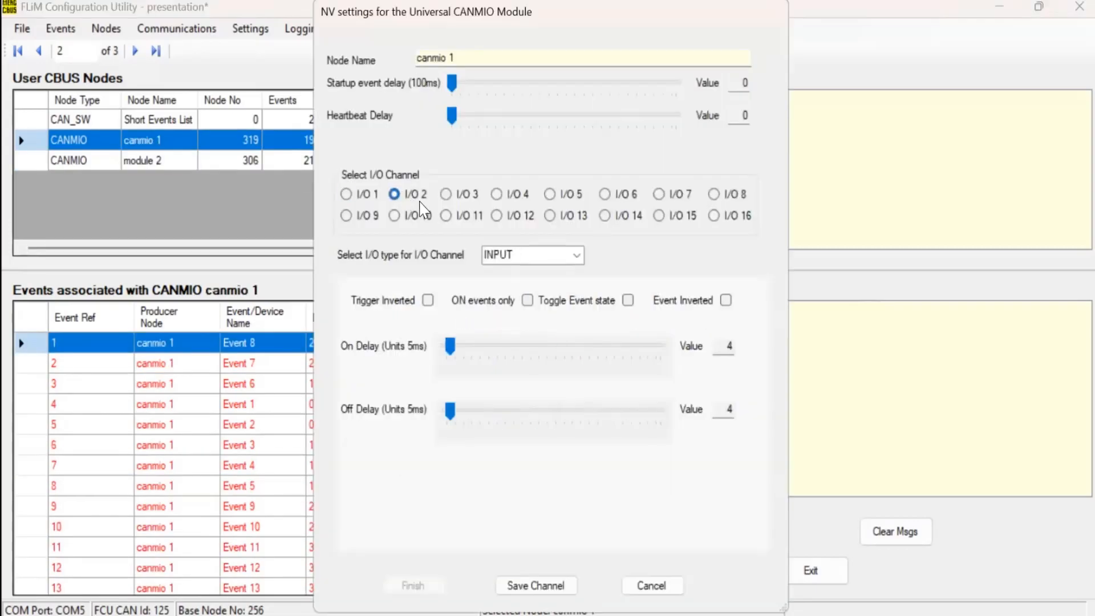
{"action": "left_click", "coordinate": [577, 255]}
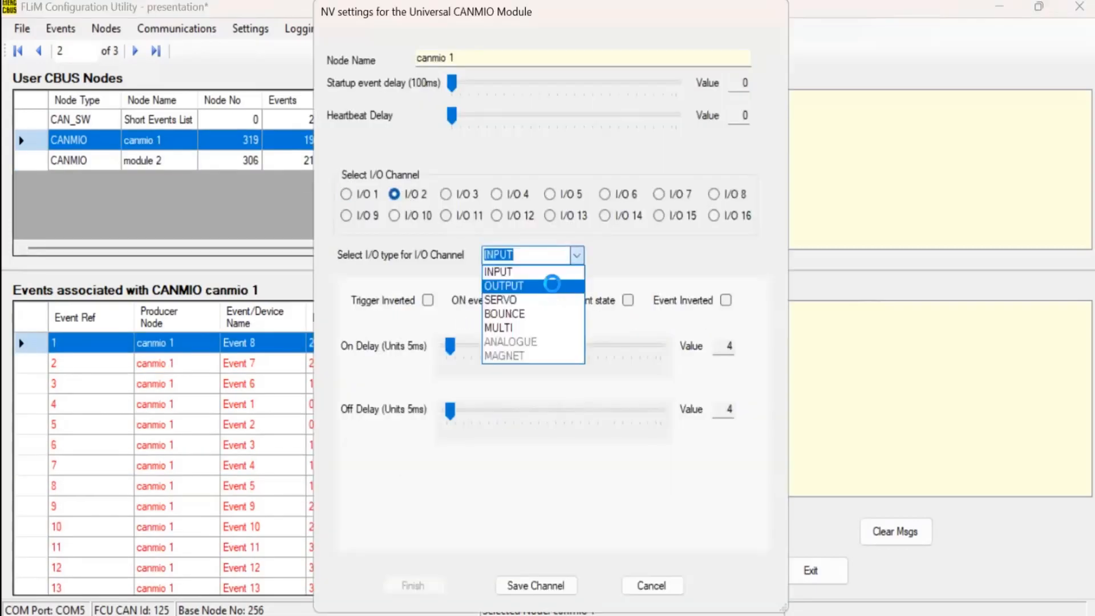
{"action": "left_click", "coordinate": [549, 284]}
{"action": "left_click", "coordinate": [610, 383]}
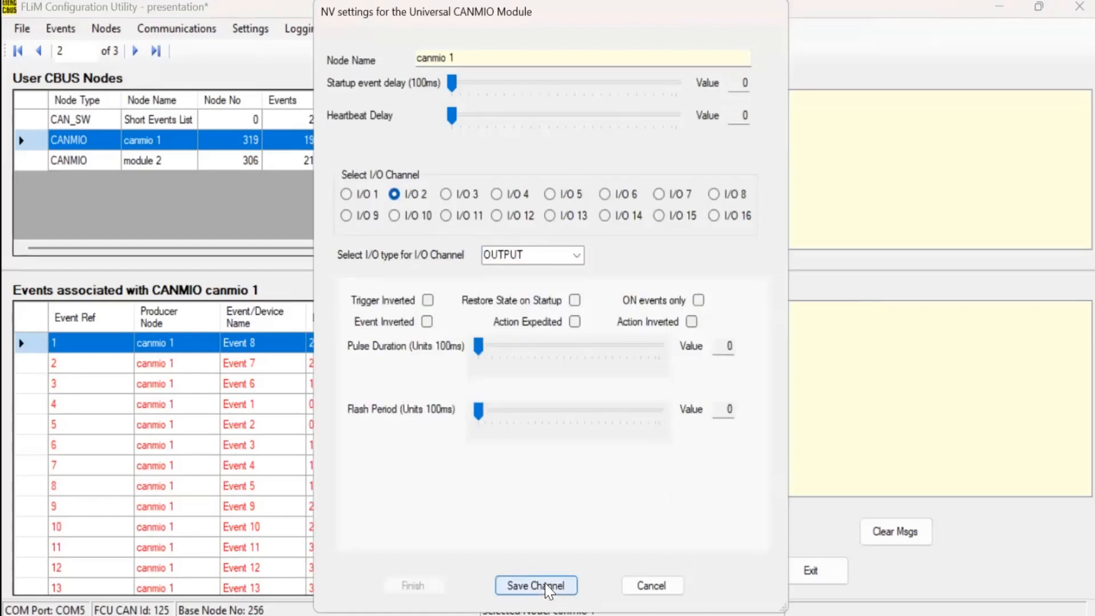
{"action": "left_click", "coordinate": [547, 589]}
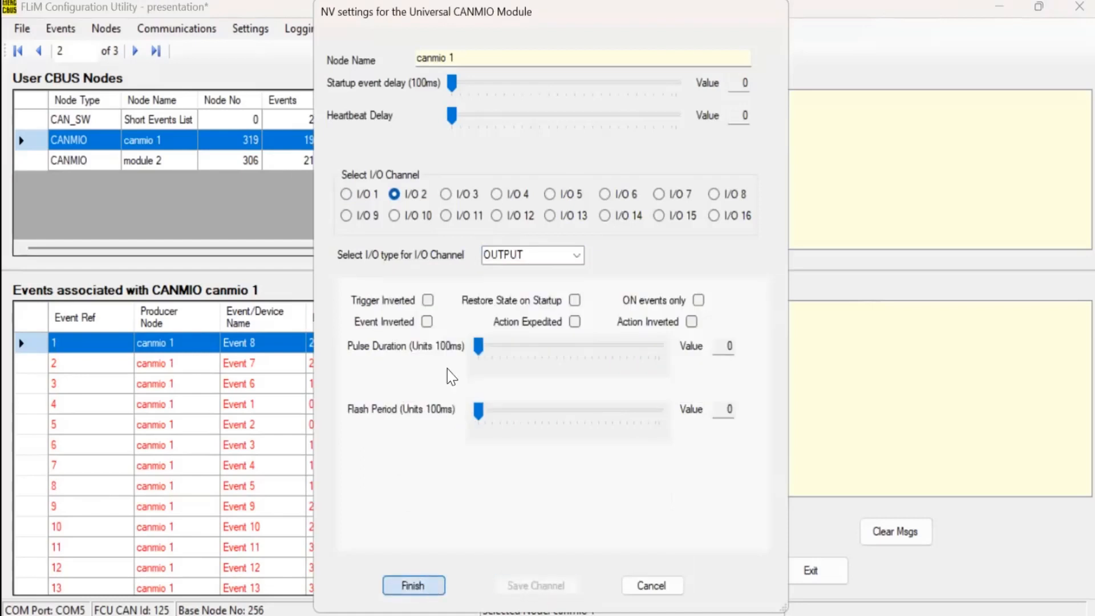
{"action": "left_click", "coordinate": [430, 588]}
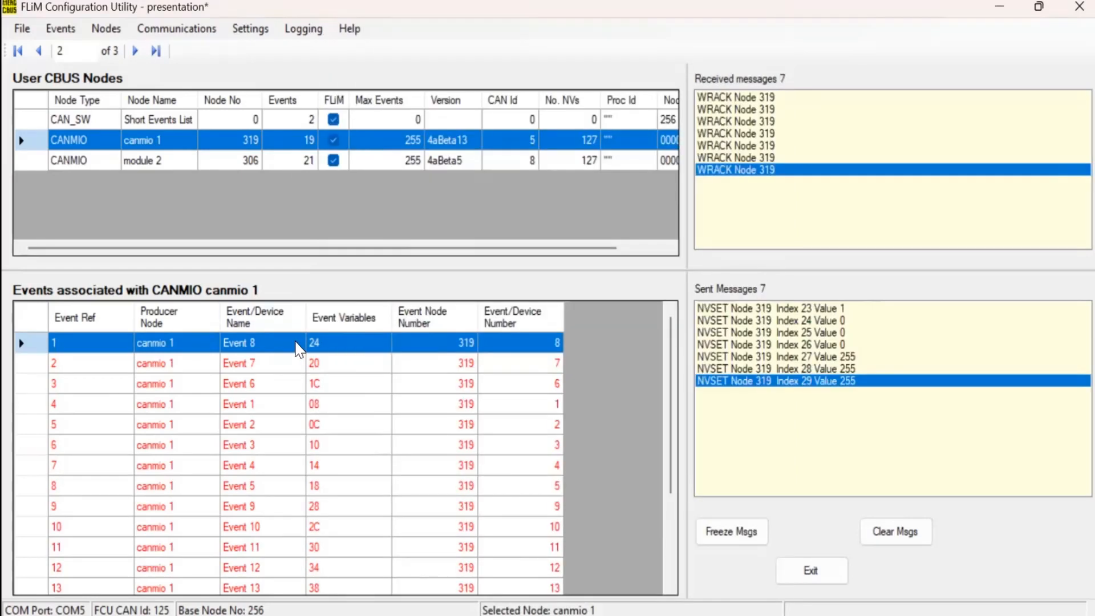
Assign module 2's produced Event 301 to the canmio 1 node to open its event setup
{"action": "scroll", "coordinate": [318, 479], "scroll_direction": "down", "scroll_amount": 2}
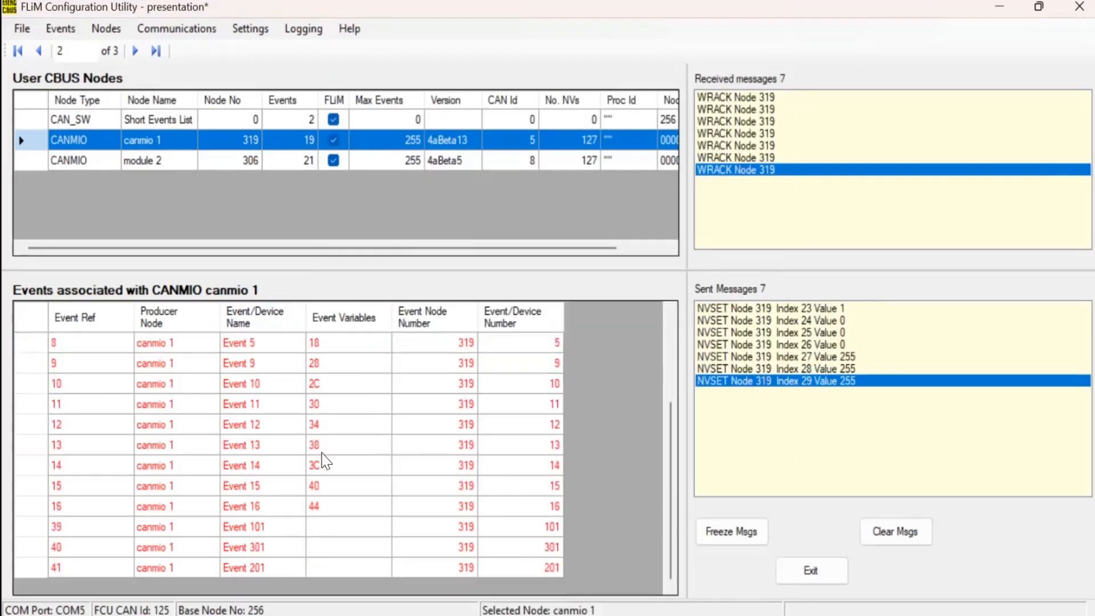
{"action": "left_click", "coordinate": [279, 160]}
{"action": "scroll", "coordinate": [354, 496], "scroll_direction": "down", "scroll_amount": 4}
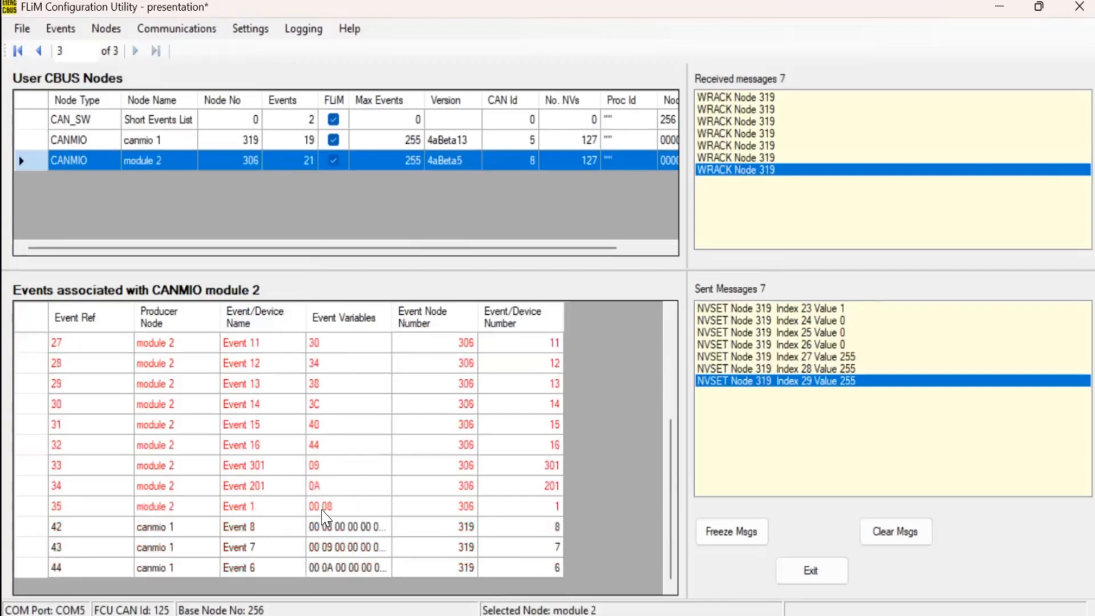
{"action": "left_click", "coordinate": [336, 469]}
{"action": "left_click_drag", "start_coordinate": [335, 465], "coordinate": [386, 142]}
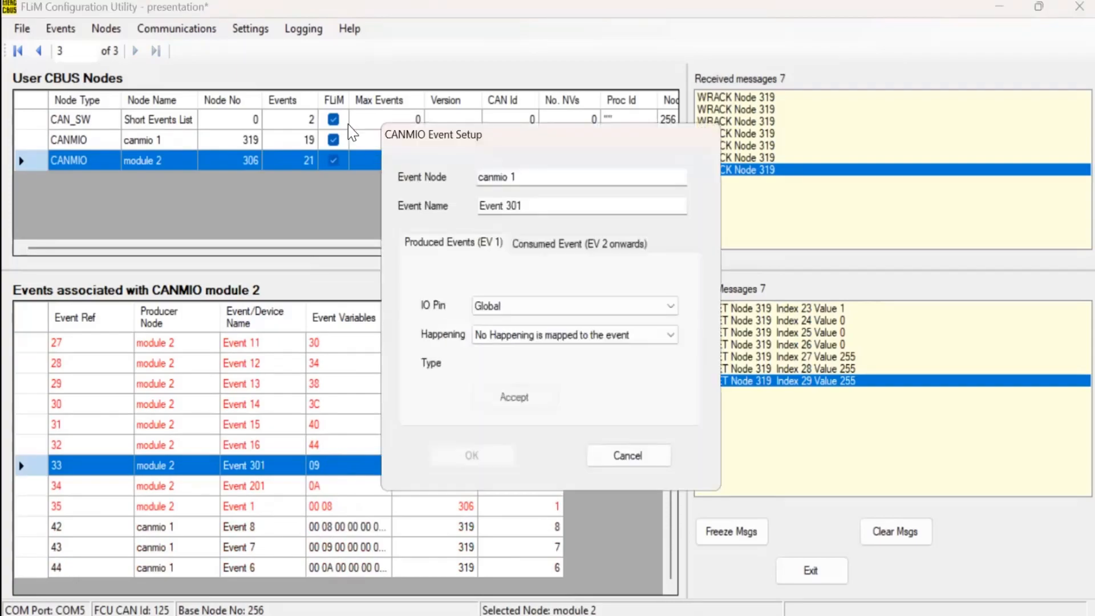
Set up Event 301 as a consumed event on canmio 1 with EV# 2, IO pin 2 and action Change, and accept it
{"action": "left_click", "coordinate": [549, 246]}
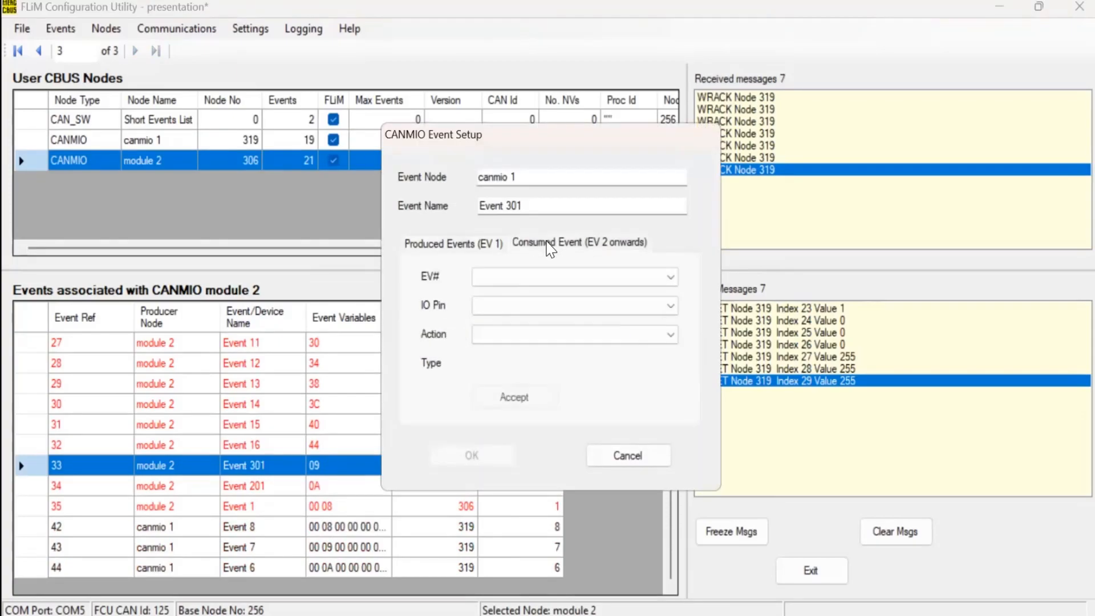
{"action": "left_click", "coordinate": [523, 276]}
{"action": "left_click", "coordinate": [503, 295]}
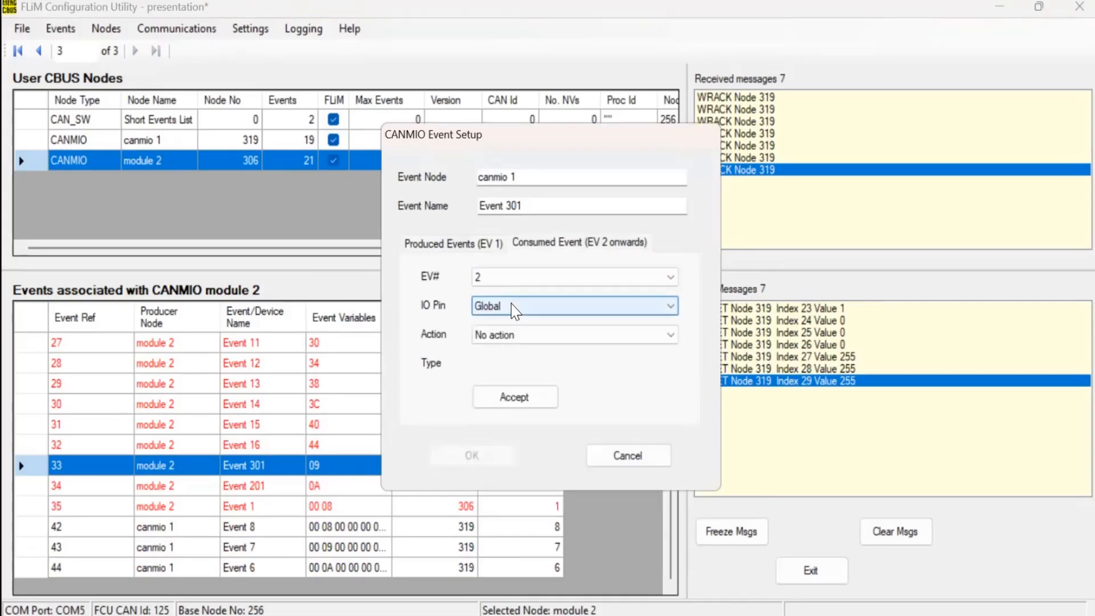
{"action": "left_click", "coordinate": [511, 306]}
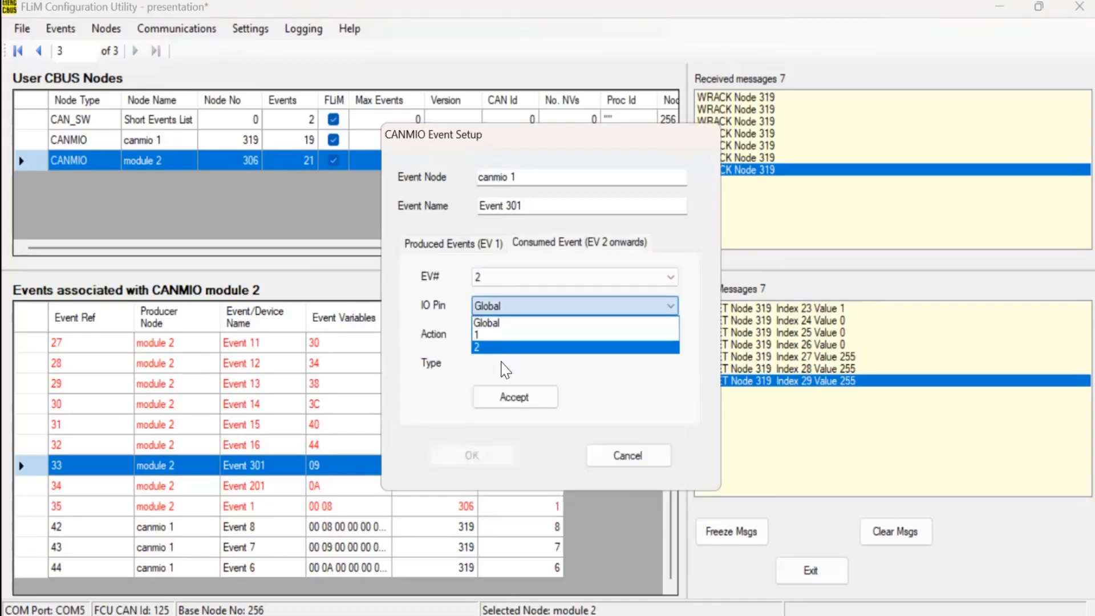
{"action": "left_click", "coordinate": [503, 348]}
{"action": "left_click", "coordinate": [514, 336]}
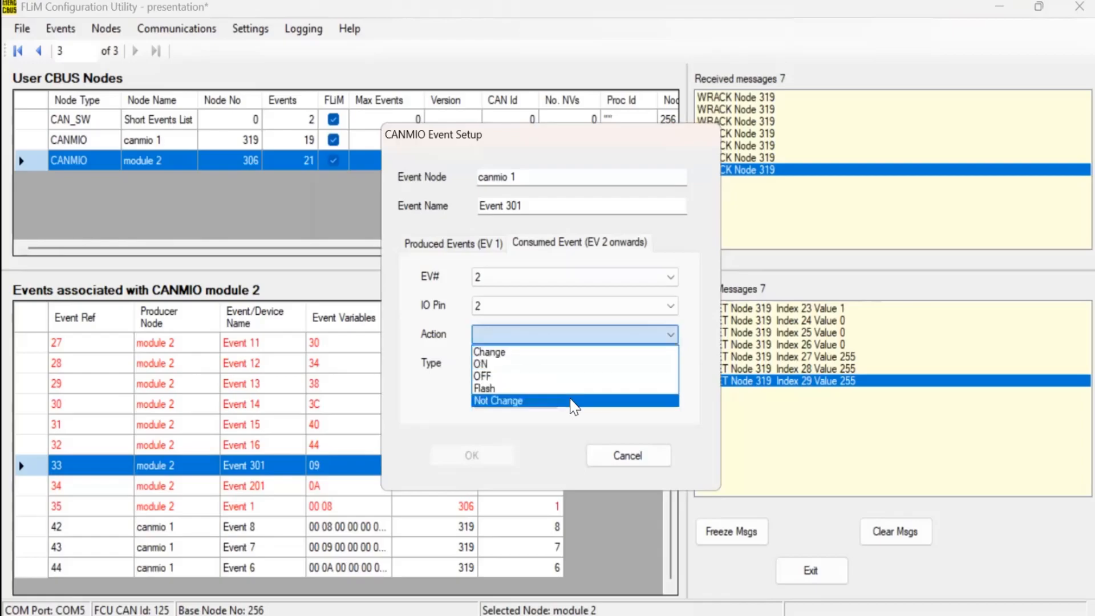
{"action": "left_click", "coordinate": [526, 337]}
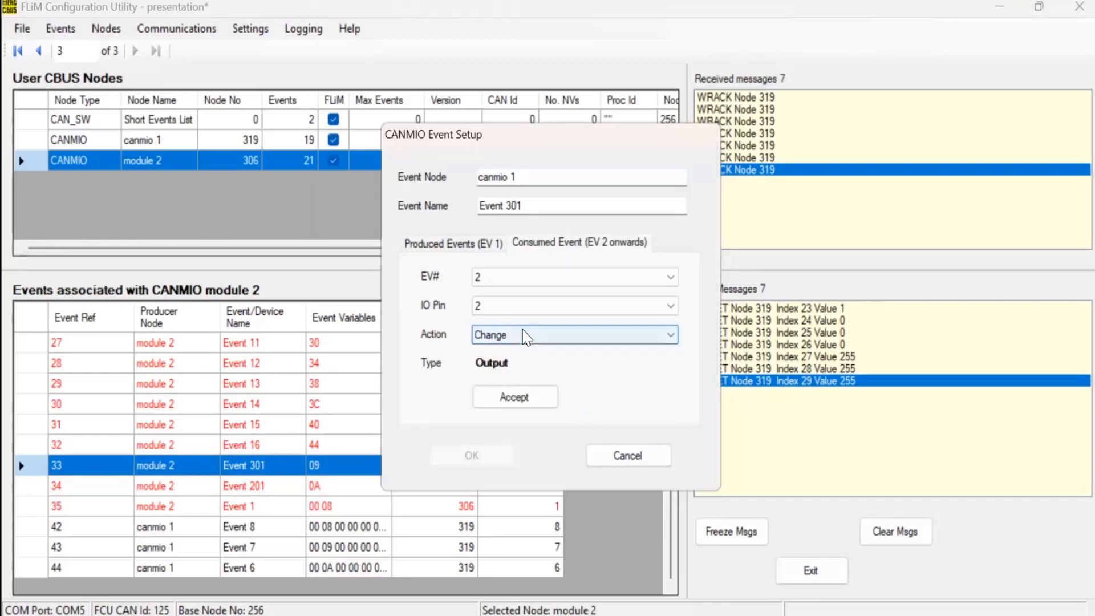
{"action": "left_click", "coordinate": [526, 336]}
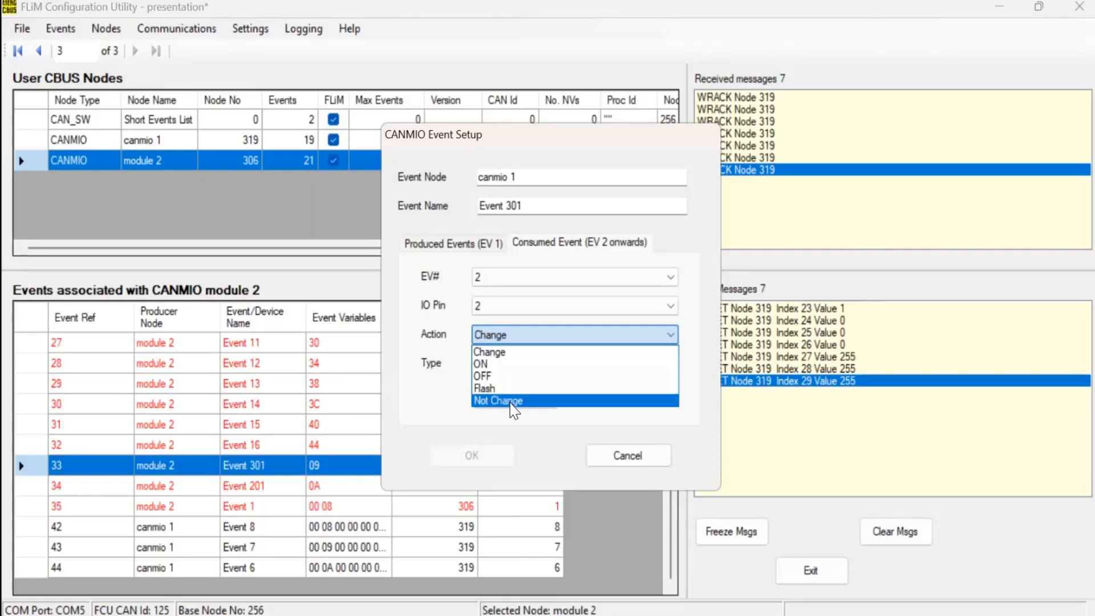
{"action": "left_click", "coordinate": [510, 359]}
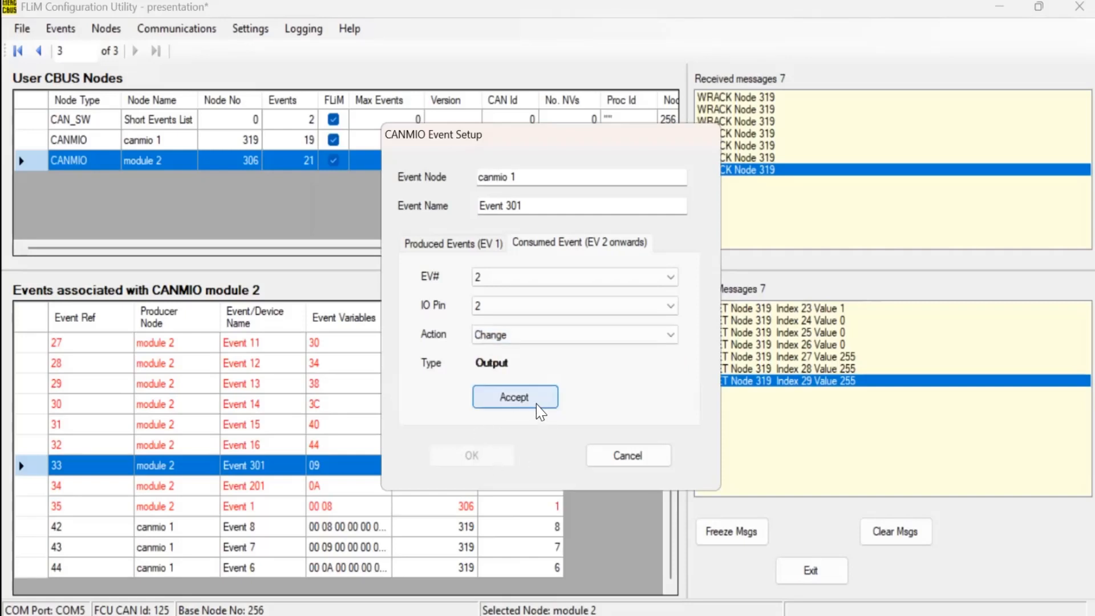
{"action": "left_click", "coordinate": [536, 402]}
{"action": "left_click", "coordinate": [498, 457]}
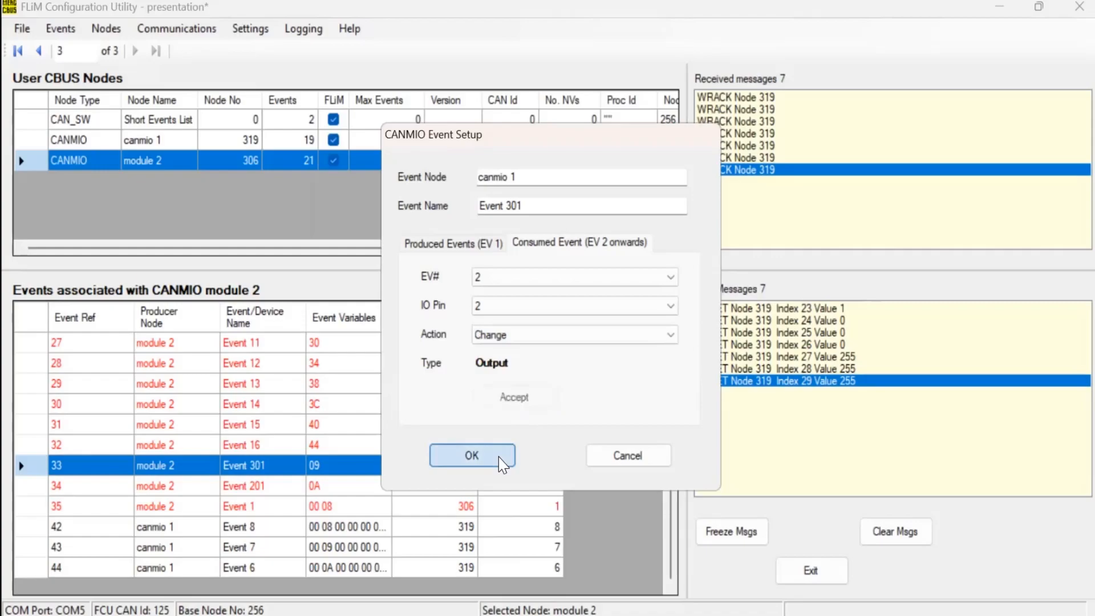